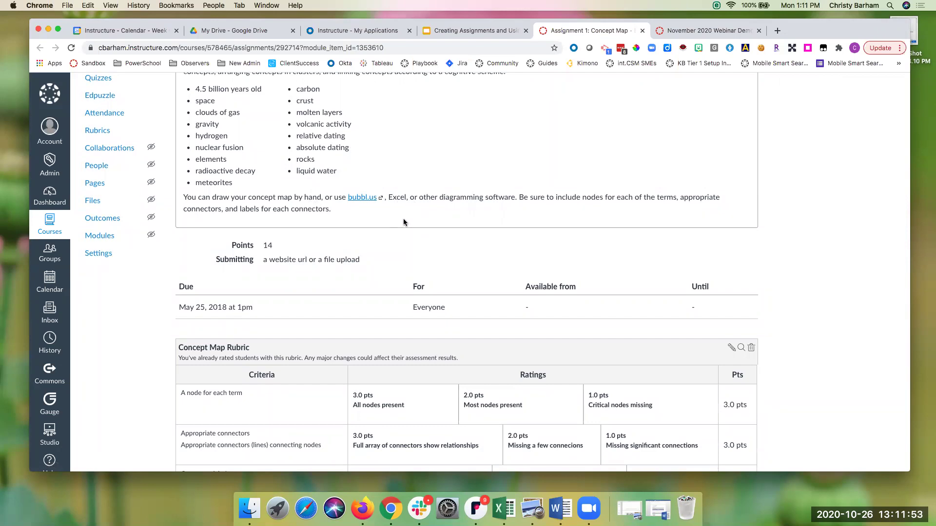
Review the concept map assignment's points, submission types, due date and rubric criteria, including the linked learning outcome
scroll(403, 219, down, 1)
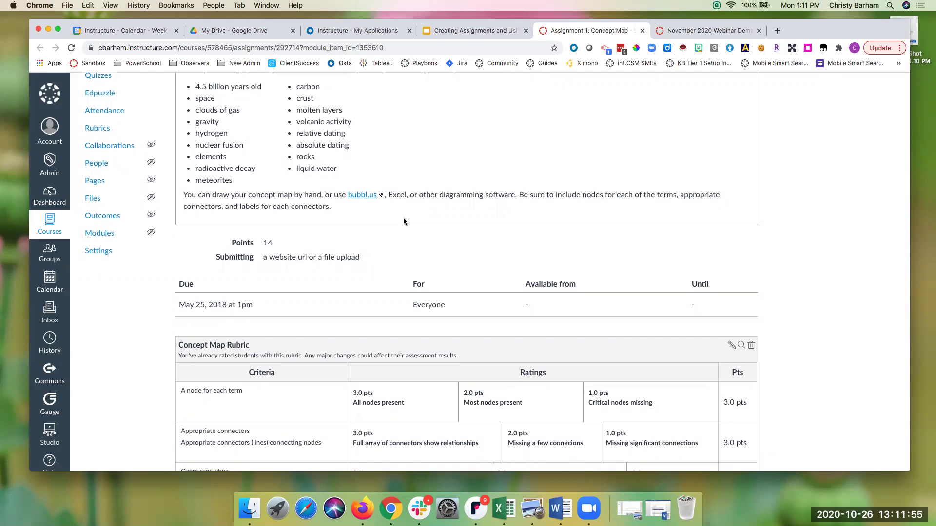
scroll(403, 217, down, 5)
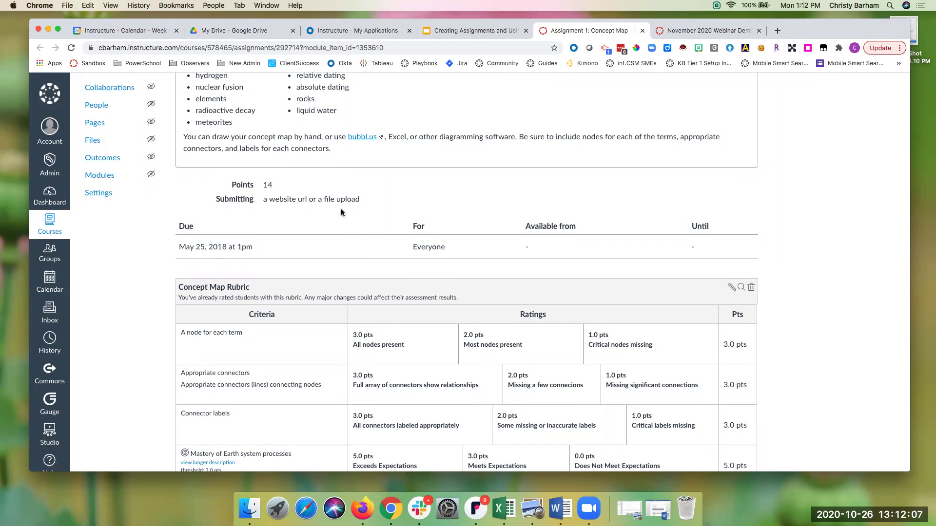
scroll(341, 209, down, 2)
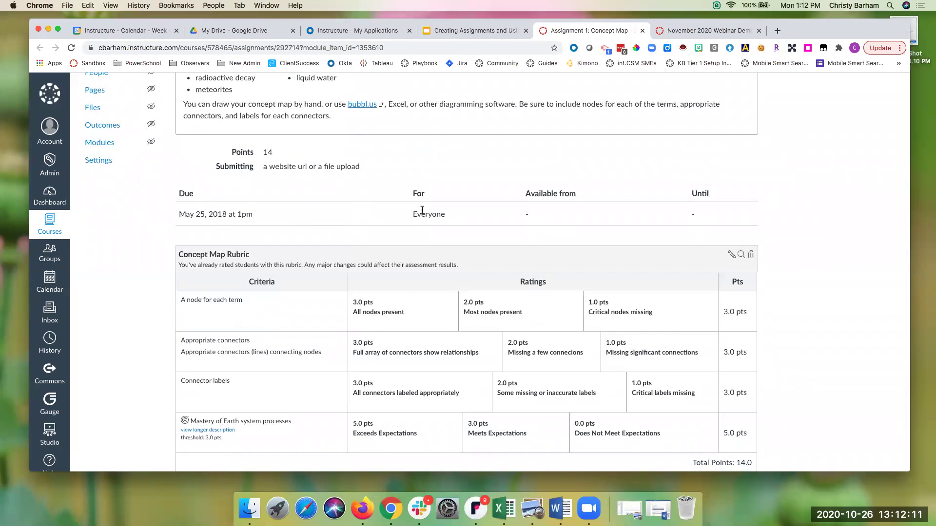
scroll(432, 220, down, 1)
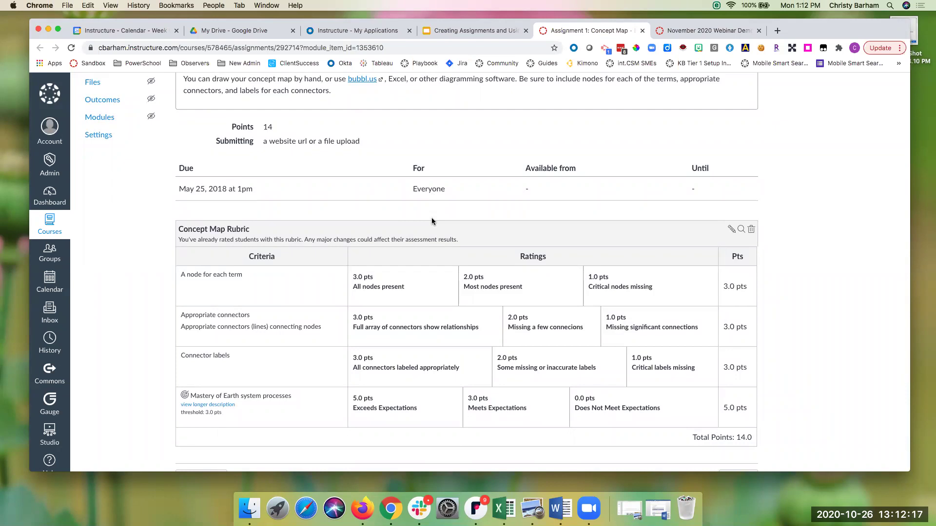
scroll(431, 220, down, 2)
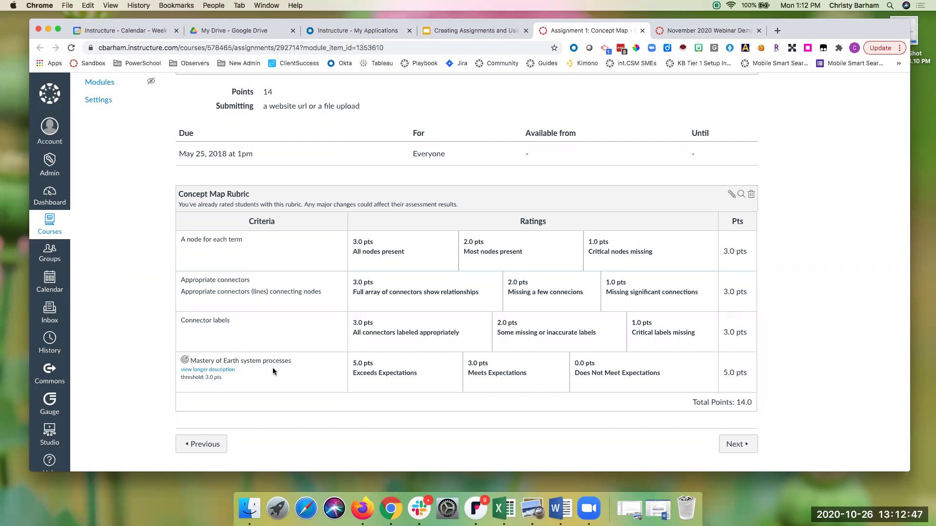
scroll(273, 367, up, 5)
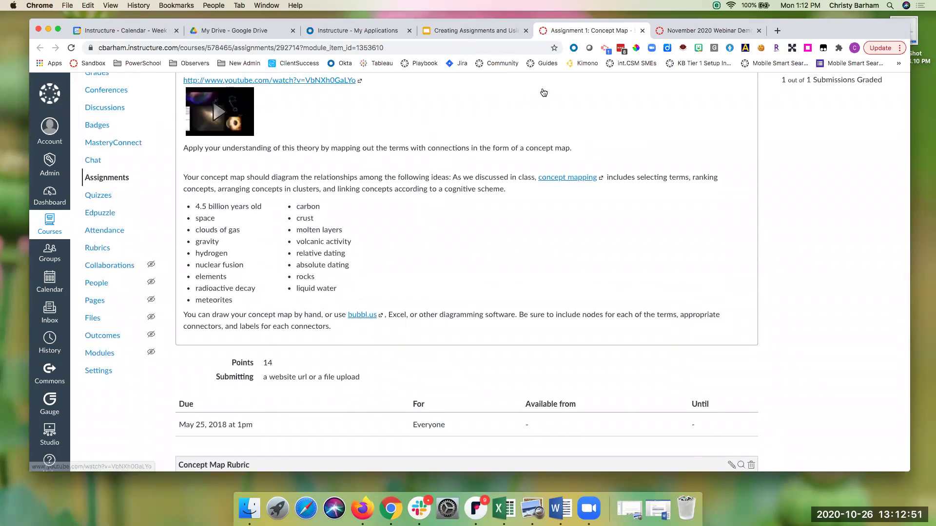
Open the Assignment 2 example from the Examples slide and examine its prompts, formats, submission types and rubric
click(490, 30)
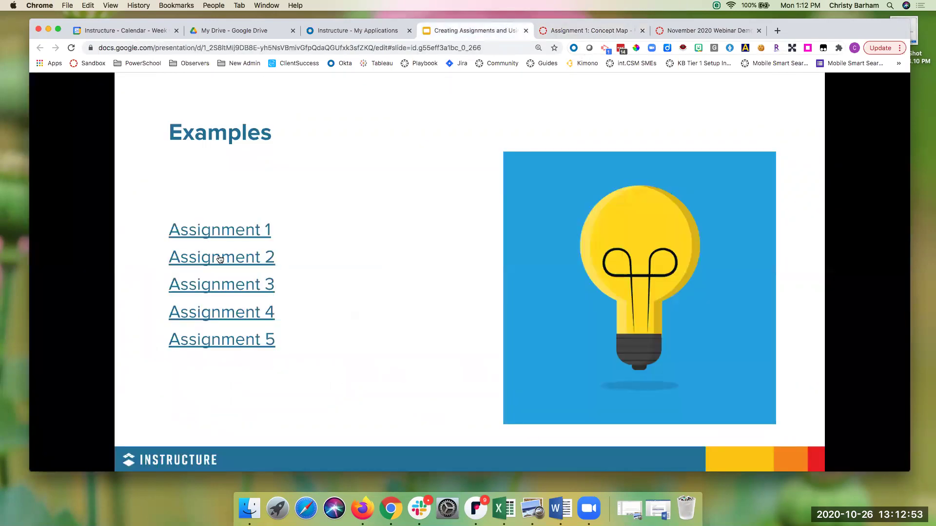
click(207, 264)
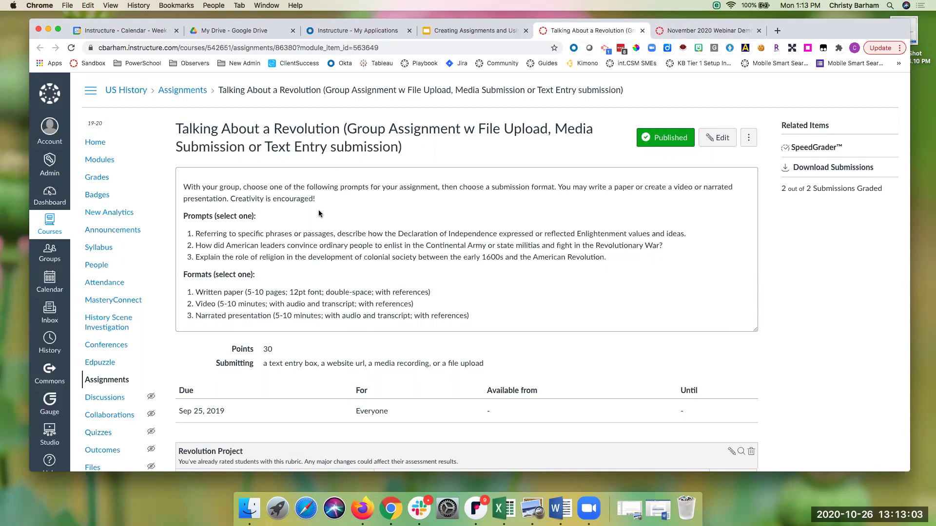
scroll(319, 211, down, 1)
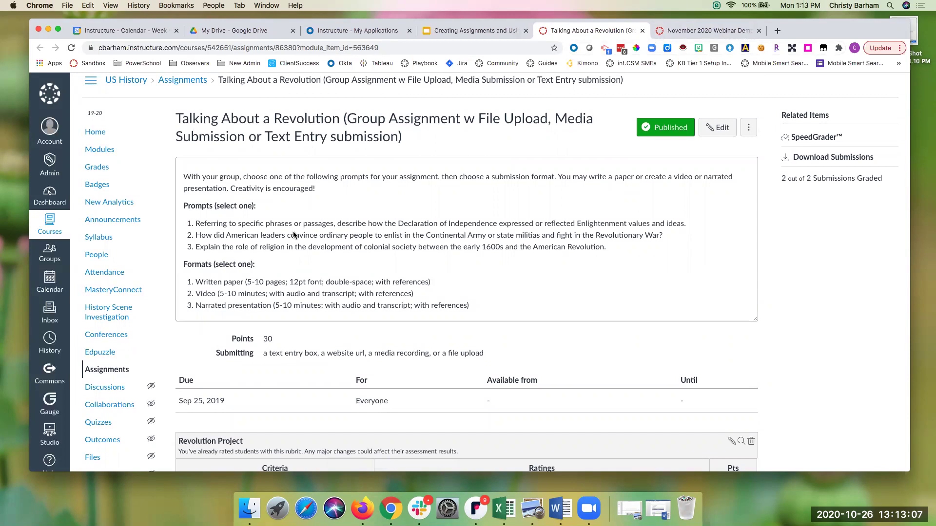
scroll(293, 235, down, 1)
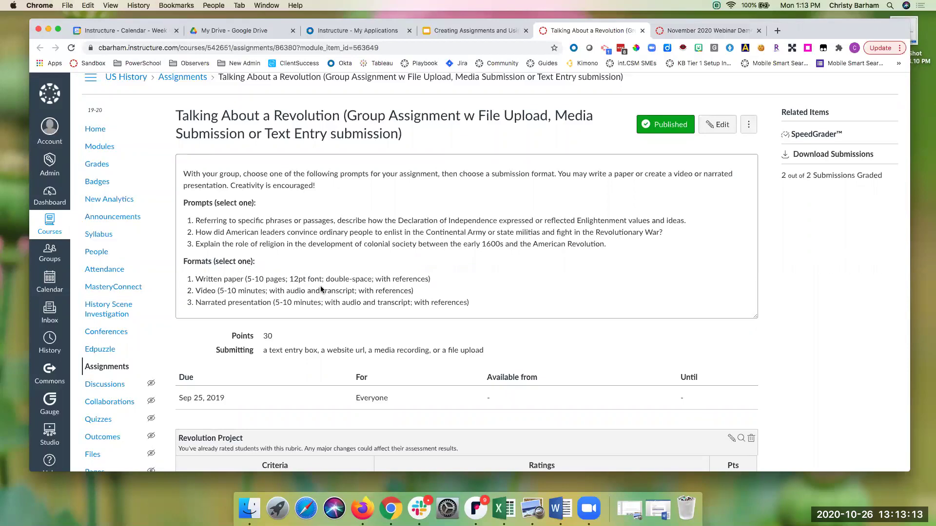
scroll(321, 291, down, 3)
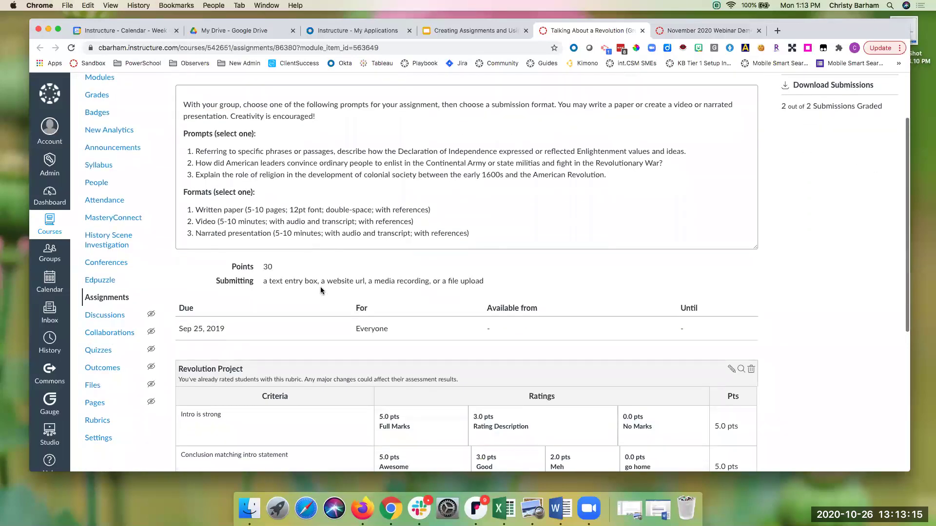
scroll(321, 290, down, 1)
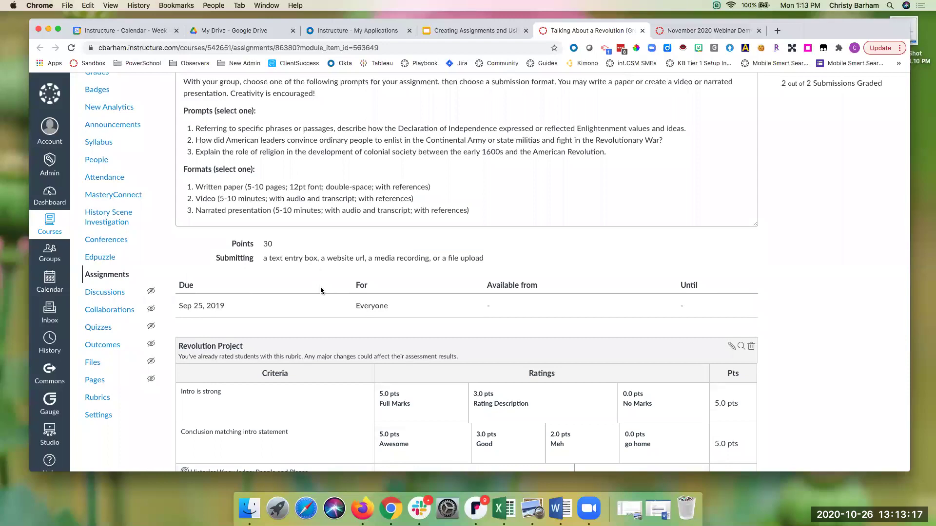
scroll(320, 290, down, 8)
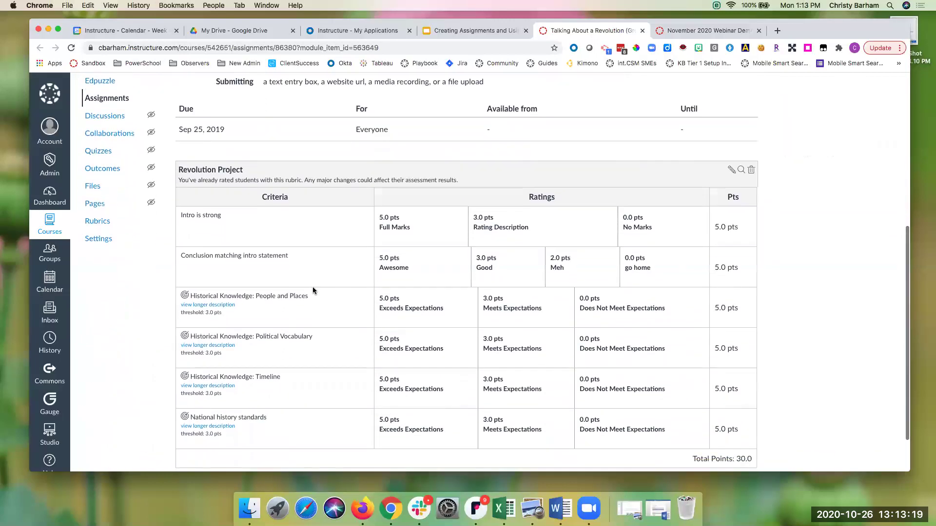
scroll(312, 291, up, 10)
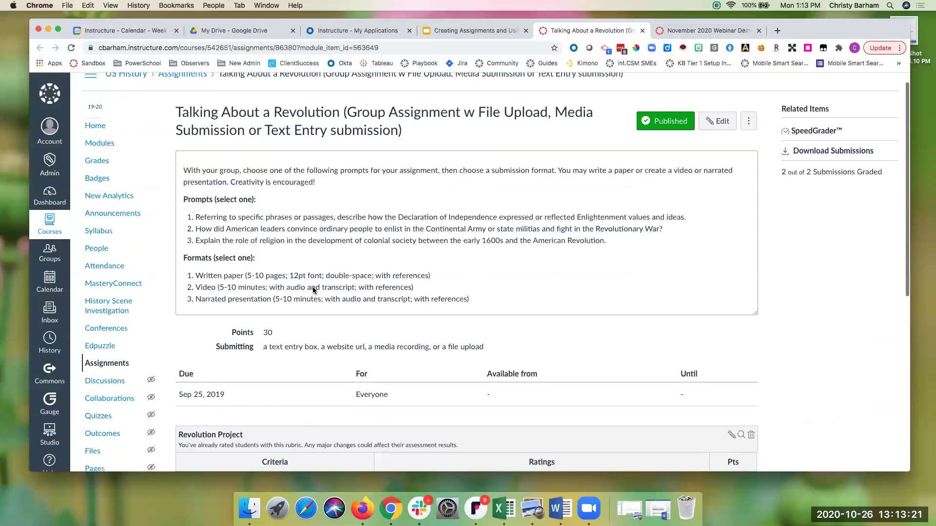
Open the Talking About a Revolution assignment for editing and review its submission, group assignment, peer review and due date settings
click(717, 138)
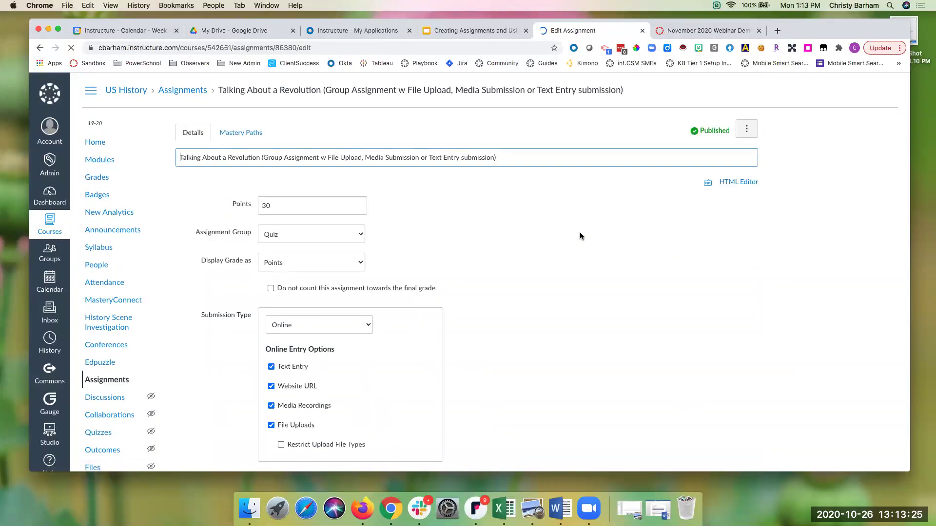
scroll(558, 287, down, 5)
scroll(558, 287, down, 15)
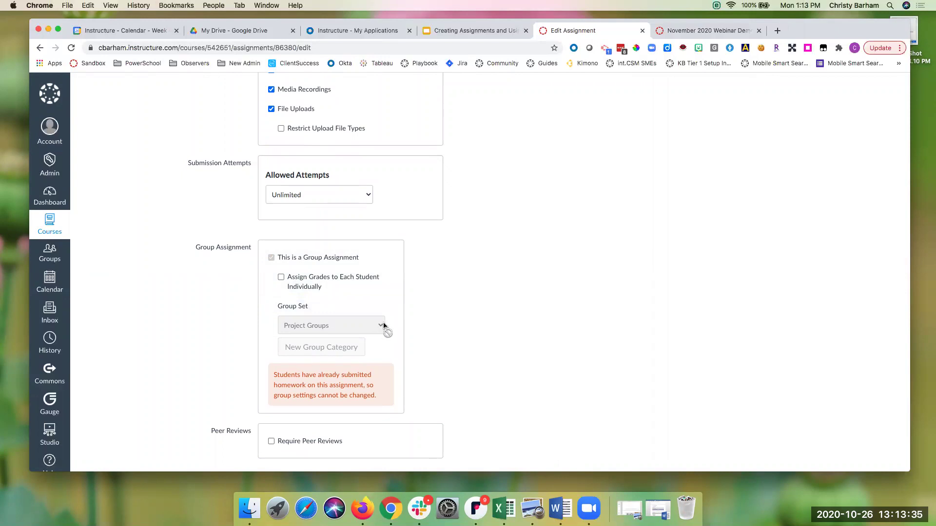
scroll(451, 297, down, 5)
scroll(451, 299, down, 8)
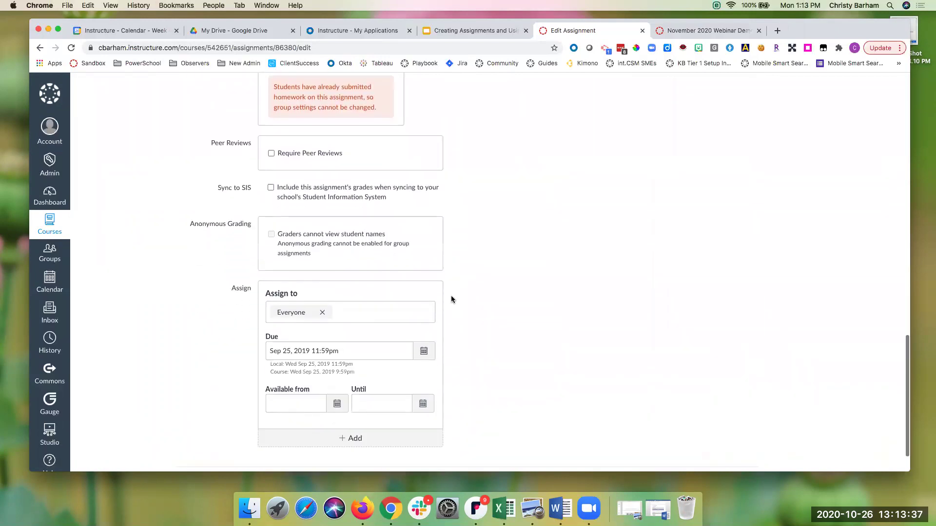
scroll(452, 295, up, 10)
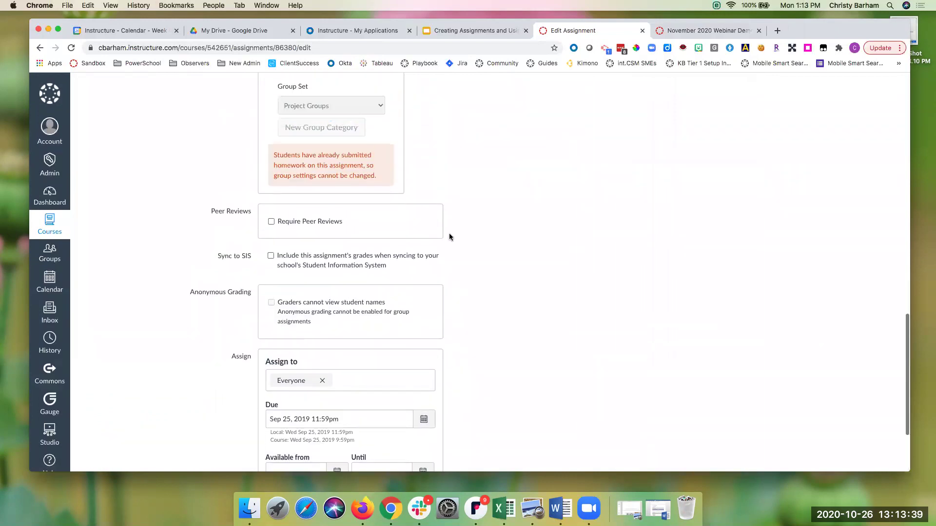
scroll(445, 263, up, 20)
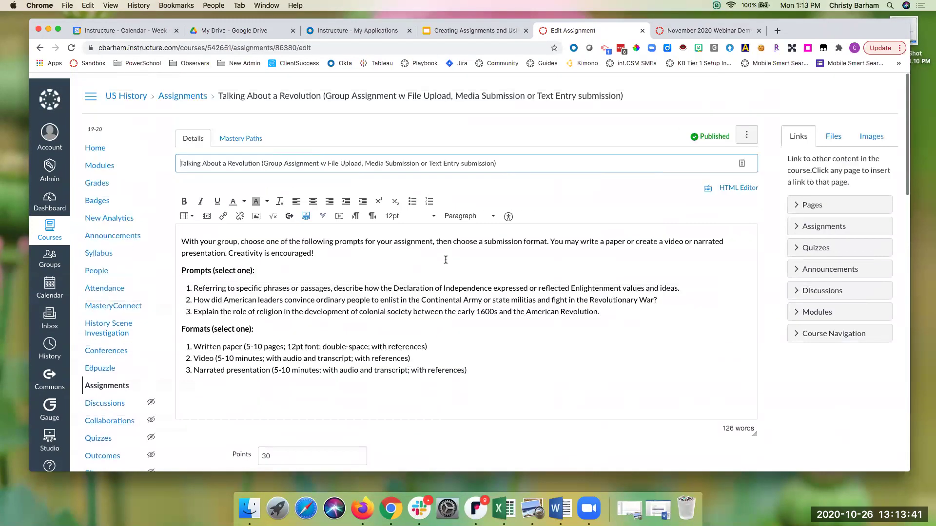
In the US History course's Project Groups set, create a group named "group 1" with a membership limit of 5
click(97, 266)
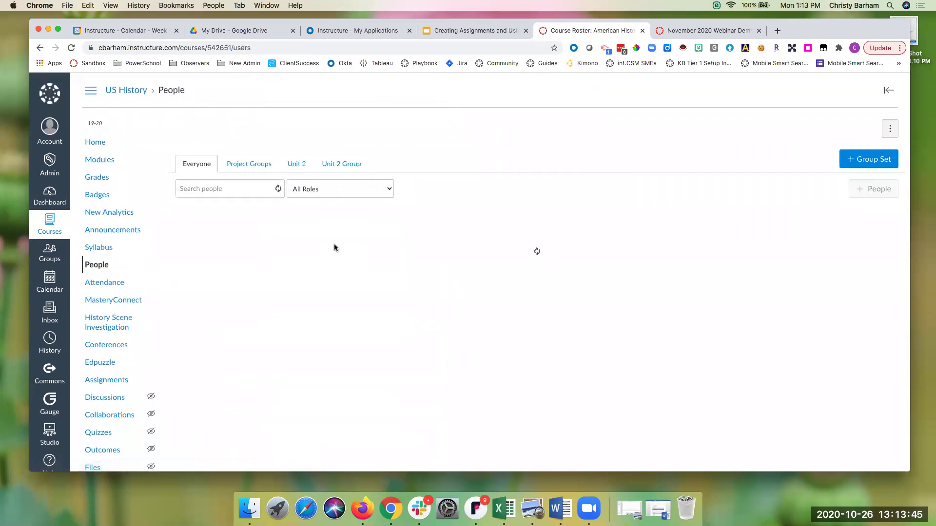
click(266, 169)
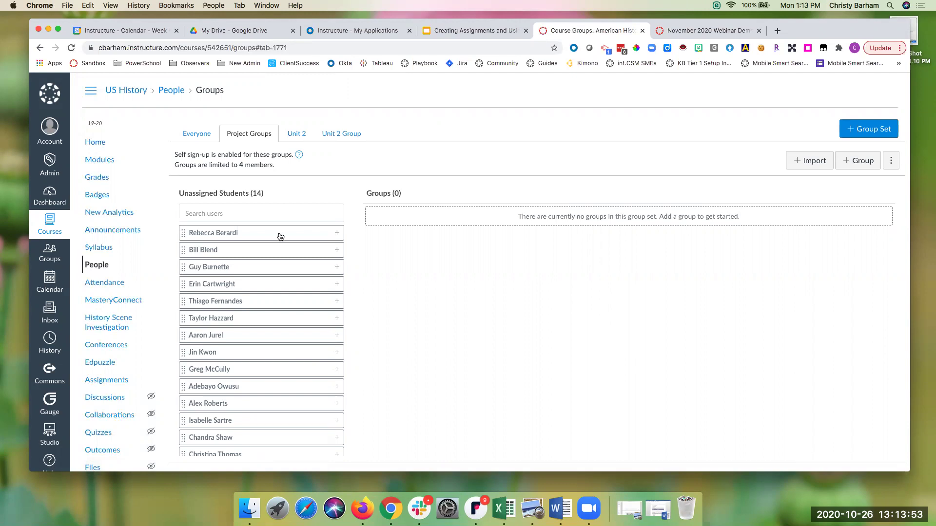
click(858, 160)
text(g)
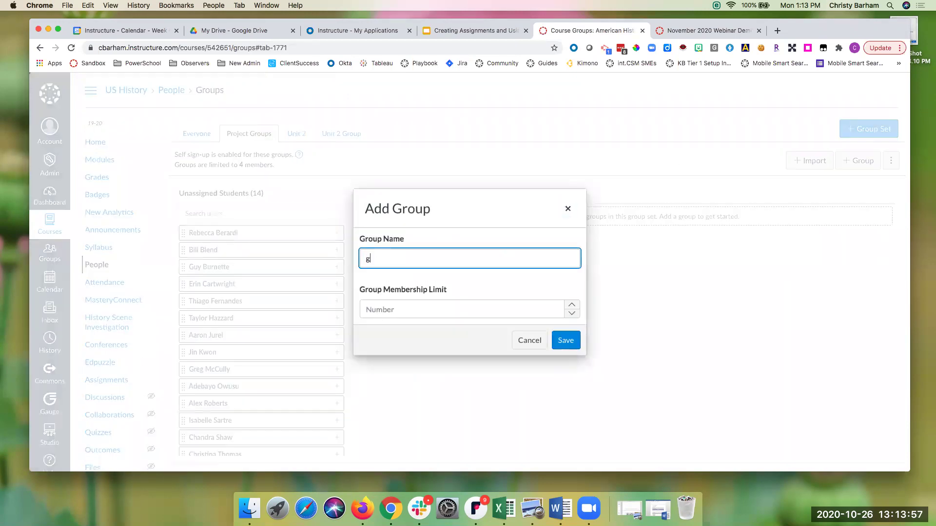
text(roup 1)
click(572, 305)
double_click(573, 305)
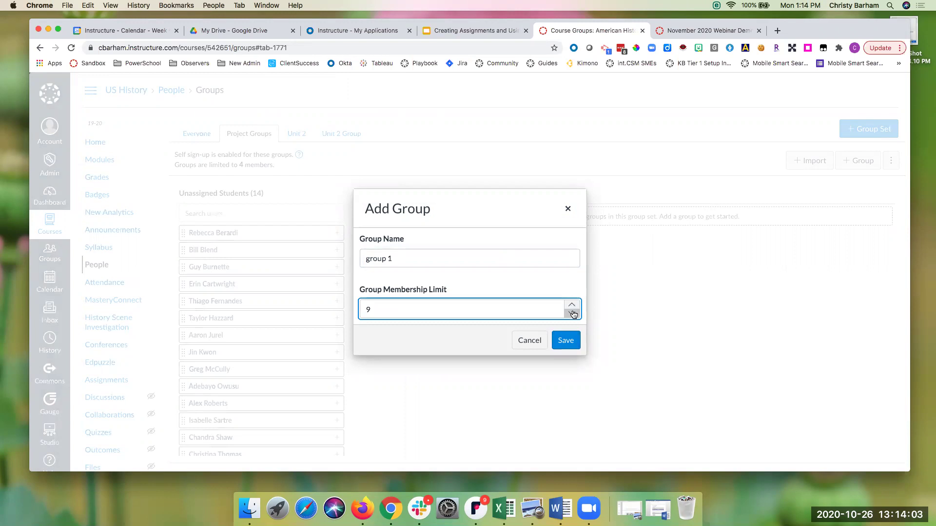
click(573, 345)
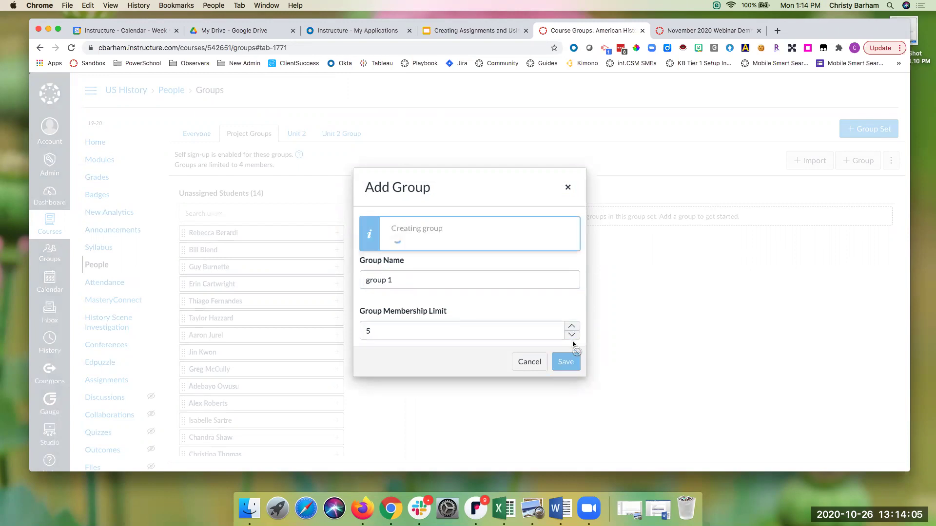
Expand group 1 and assign three of the unassigned students to it
click(371, 220)
drag(326, 234, 441, 252)
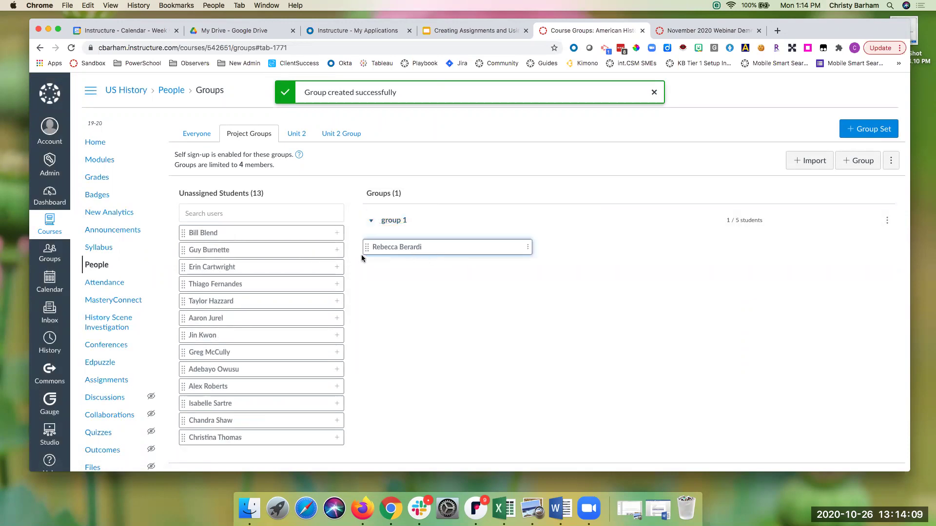
drag(280, 253, 439, 253)
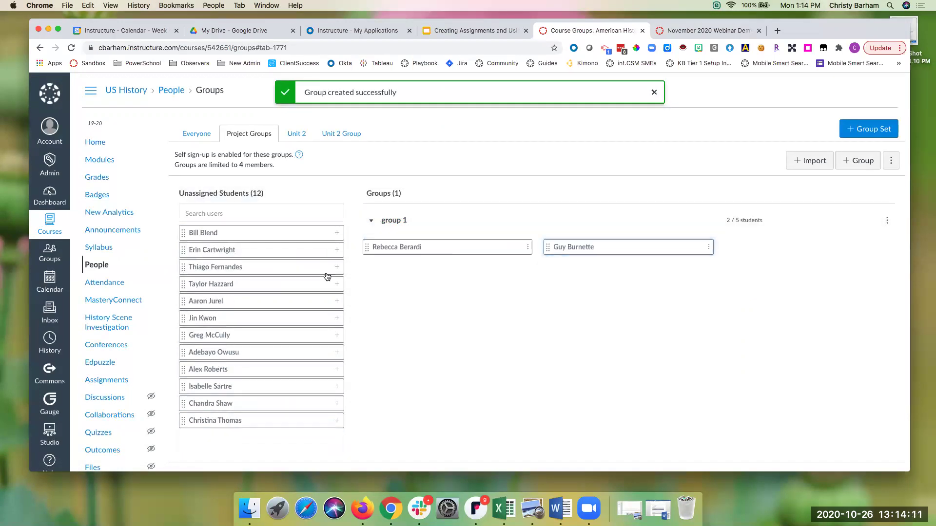
drag(273, 281, 478, 261)
Add another group named "Group 2" with a membership limit of 5 to the Project Groups set
click(858, 161)
click(503, 262)
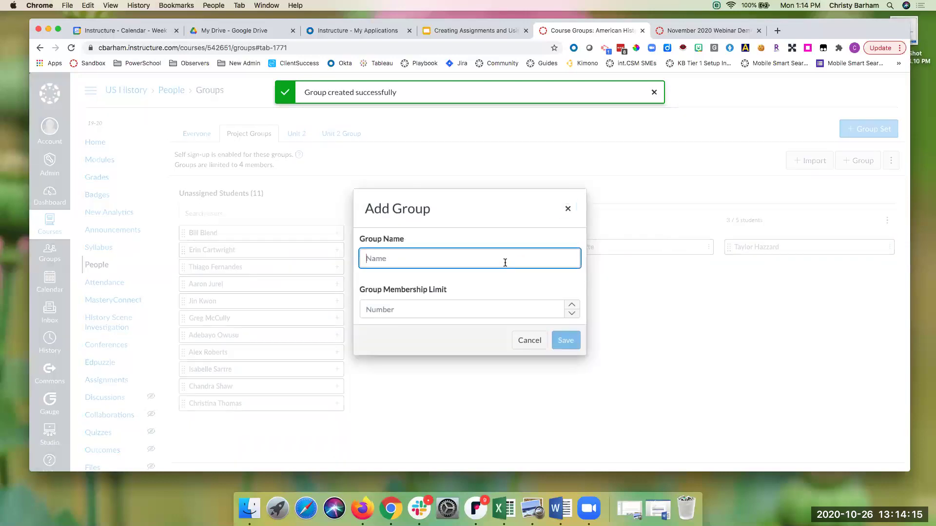
text(Group 2)
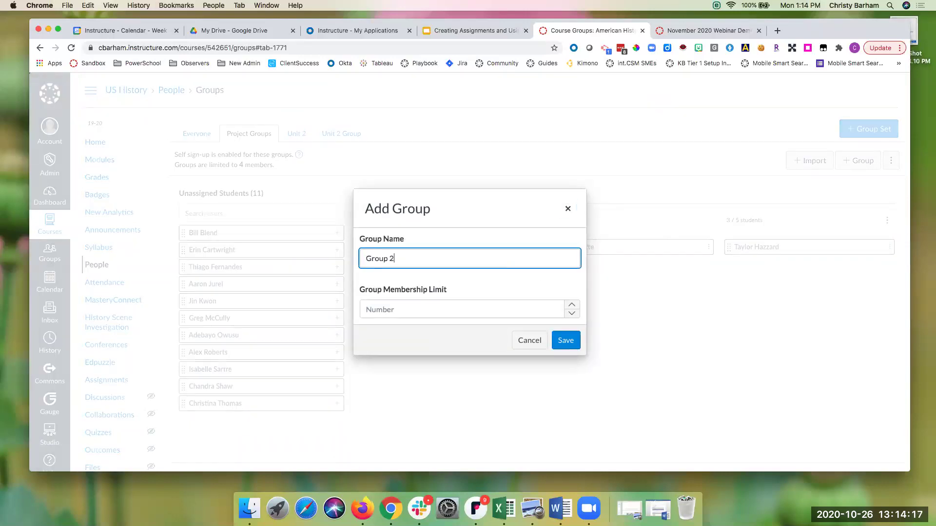
click(573, 306)
click(567, 341)
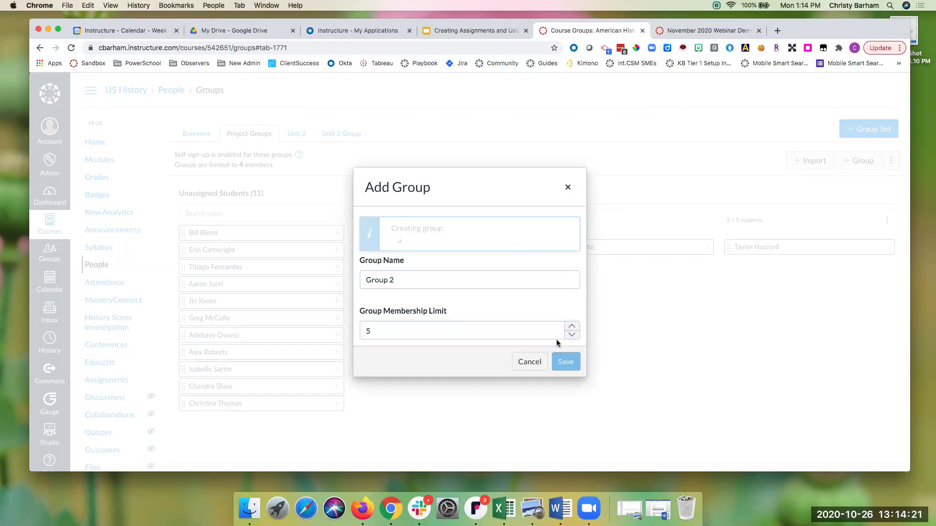
Assign two unassigned students to Group 2 and expand the group to show its members
drag(286, 306, 429, 256)
click(371, 253)
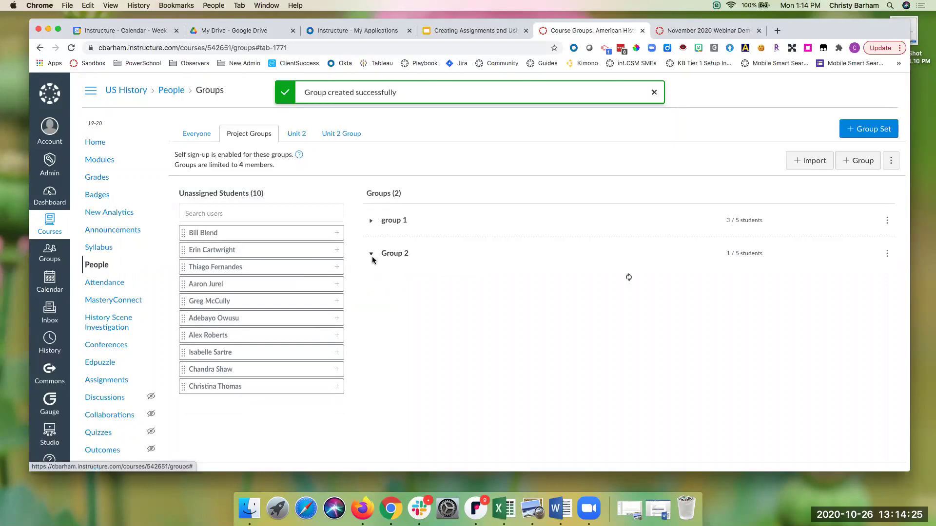
drag(271, 350, 458, 263)
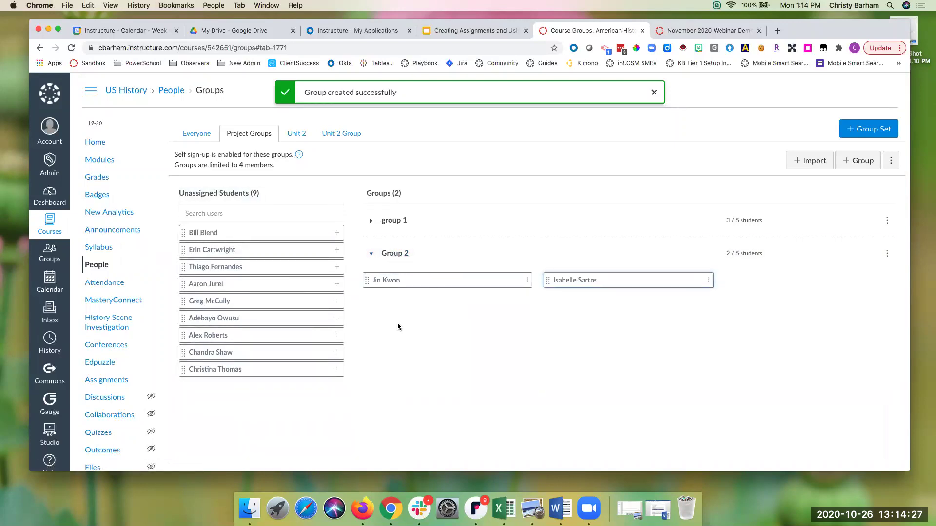
Open the Assignment 3 example from the Examples slide, close the course groups page and review the assignment's details and rubric
click(490, 33)
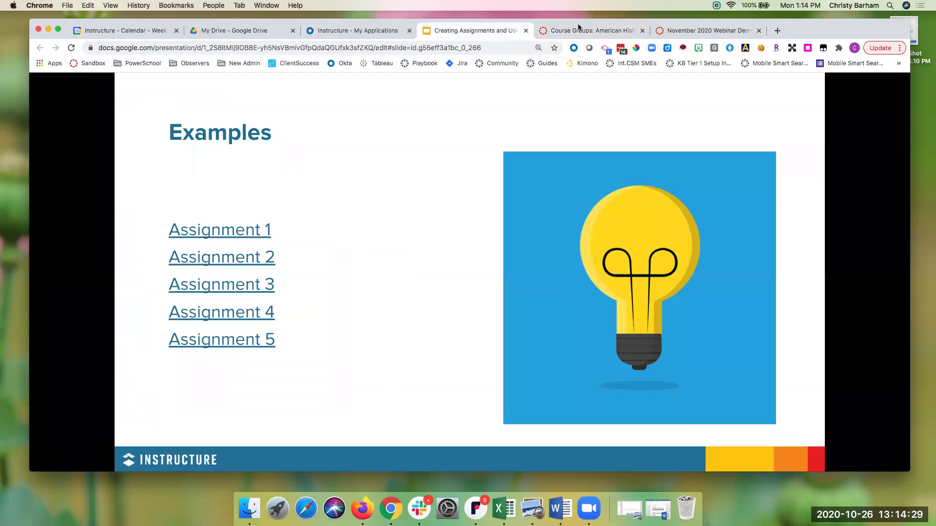
click(255, 288)
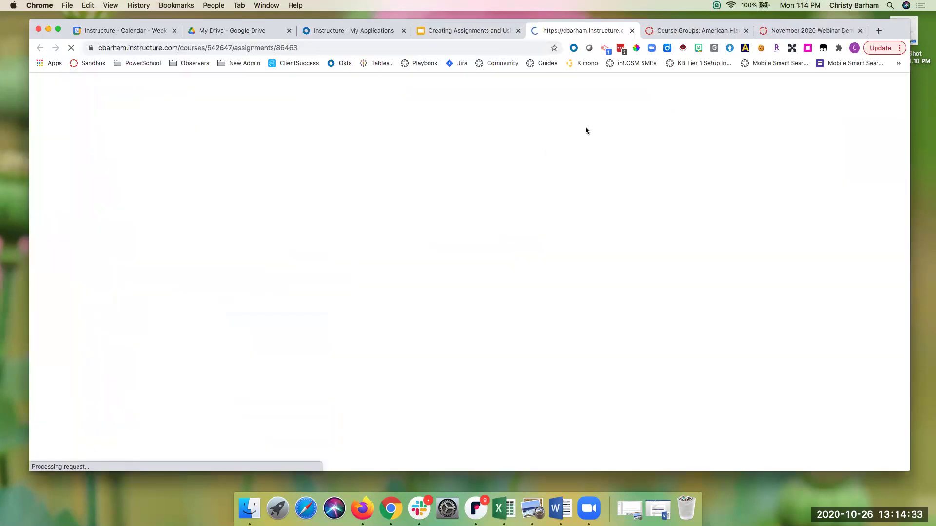
click(746, 30)
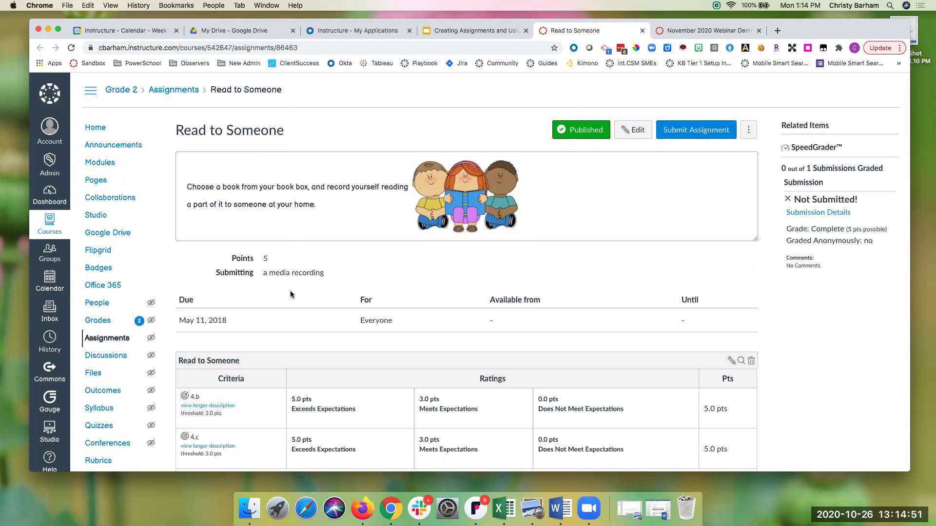
scroll(291, 292, down, 1)
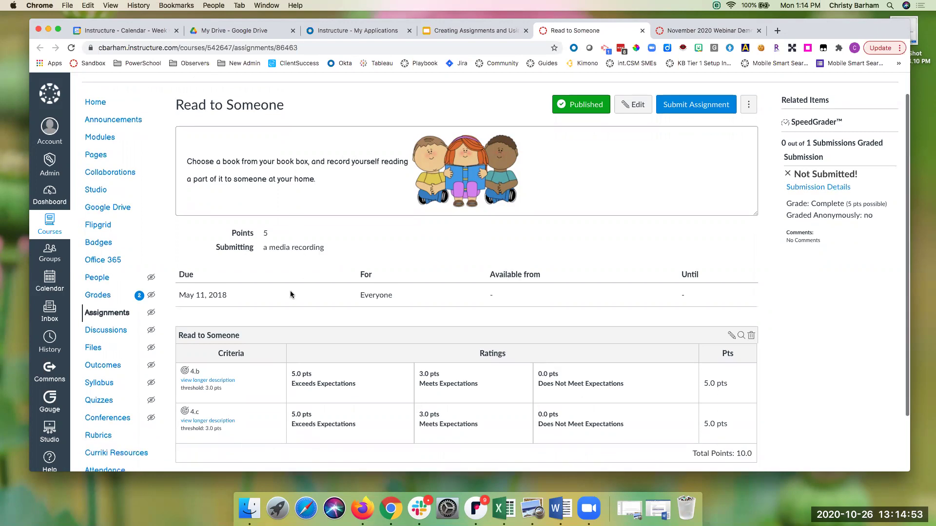
Review the Read to Someone rubric, and open the Assignment 5 example from the Examples slide to examine its embedded Frayer Model document
scroll(290, 294, down, 1)
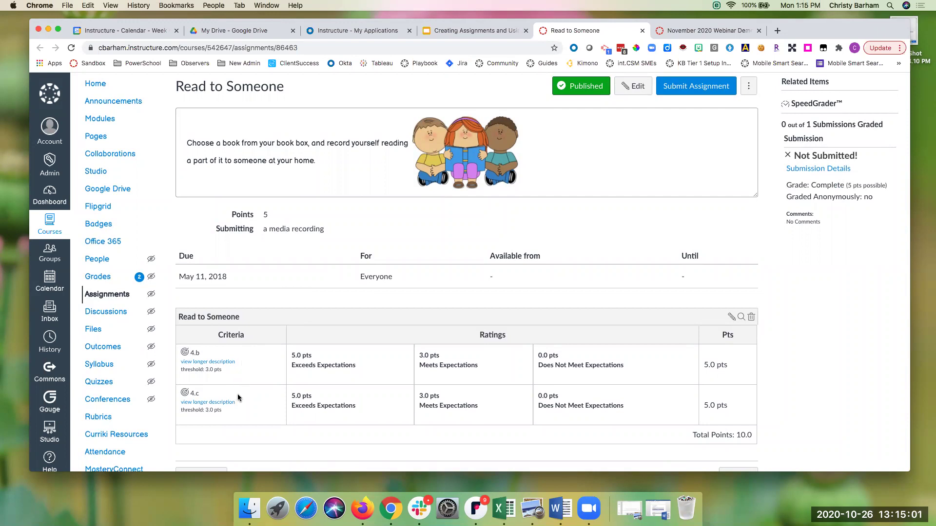
scroll(292, 297, up, 2)
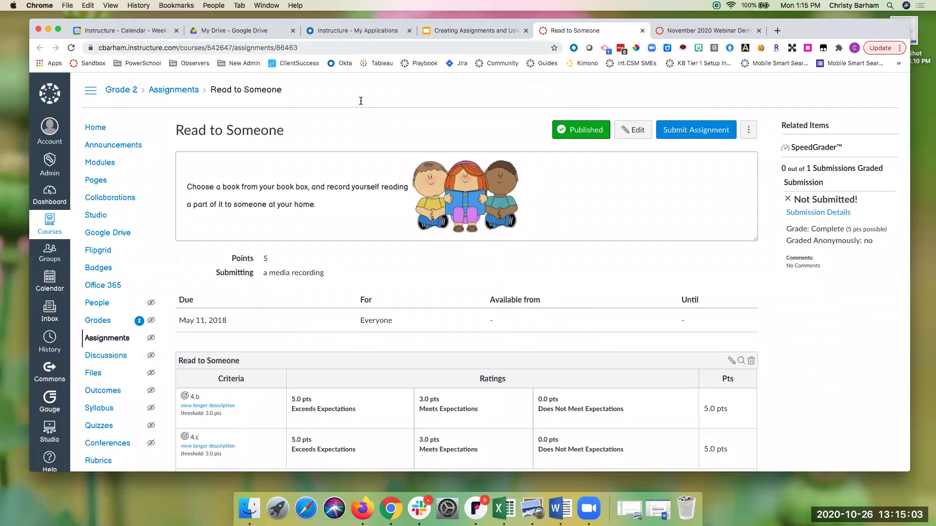
click(438, 35)
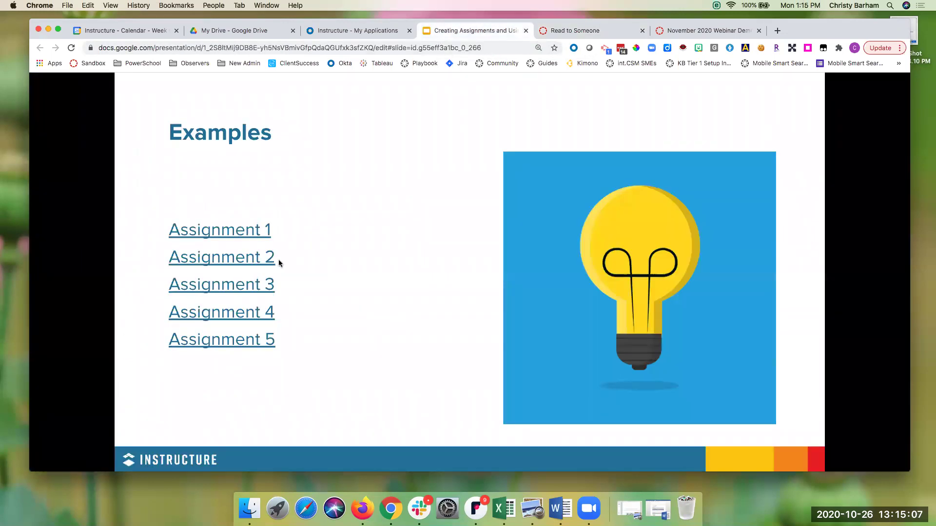
click(246, 342)
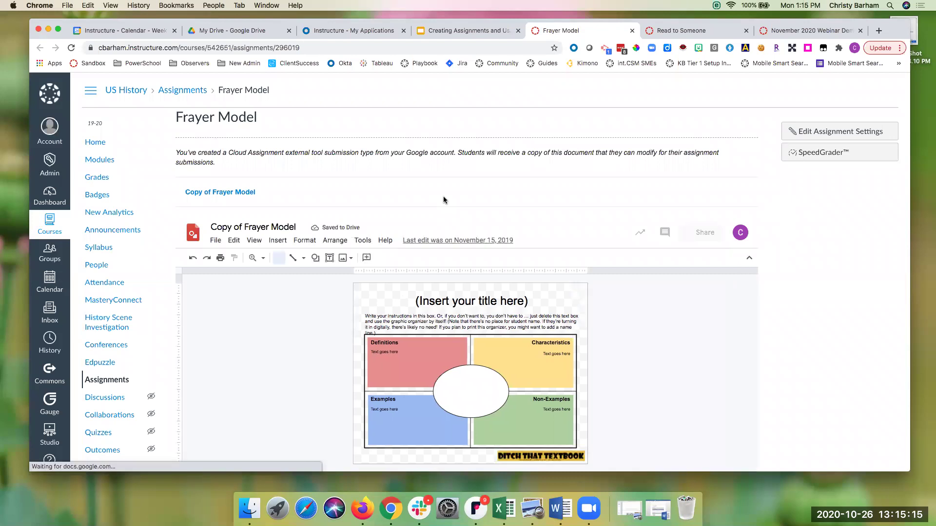
scroll(444, 200, down, 1)
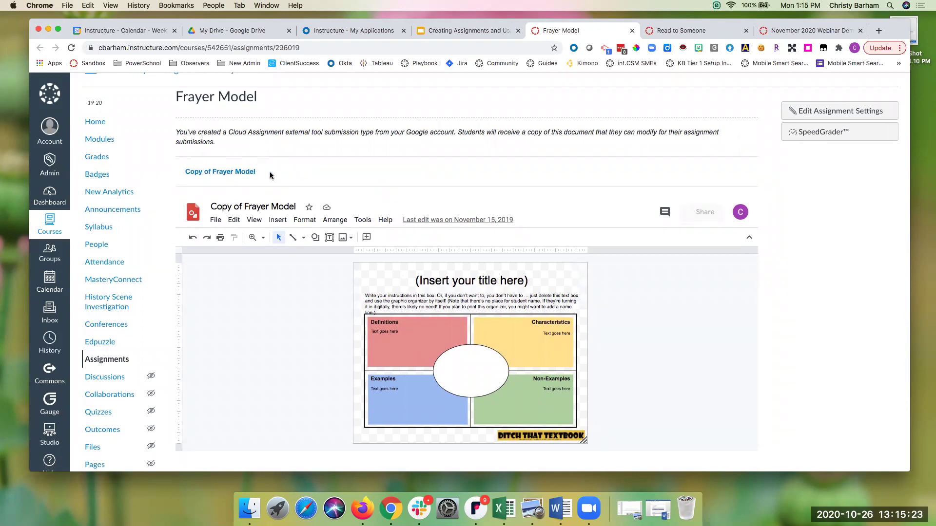
scroll(259, 295, down, 1)
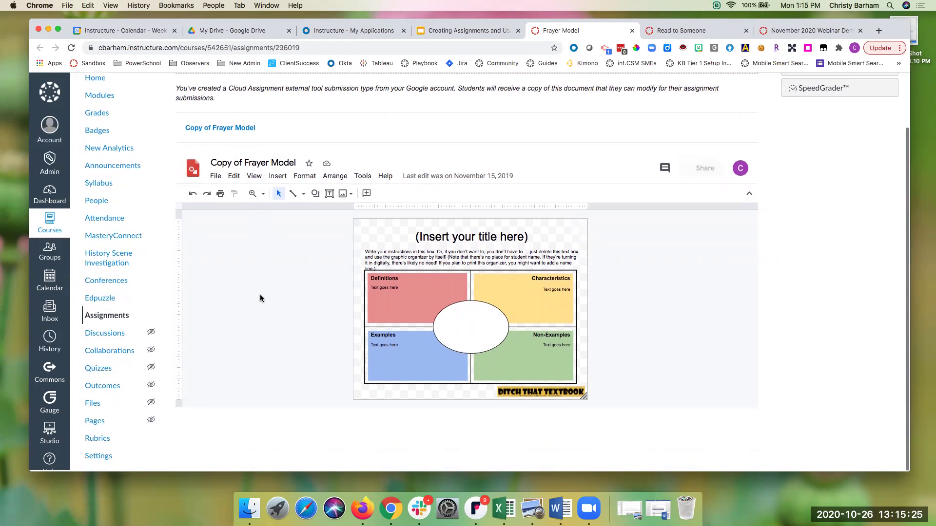
scroll(260, 298, up, 1)
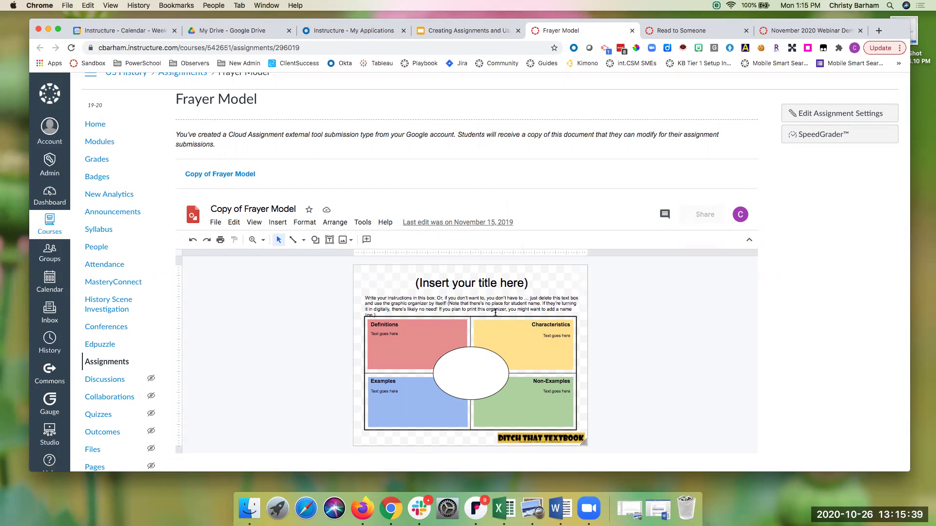
scroll(495, 312, up, 1)
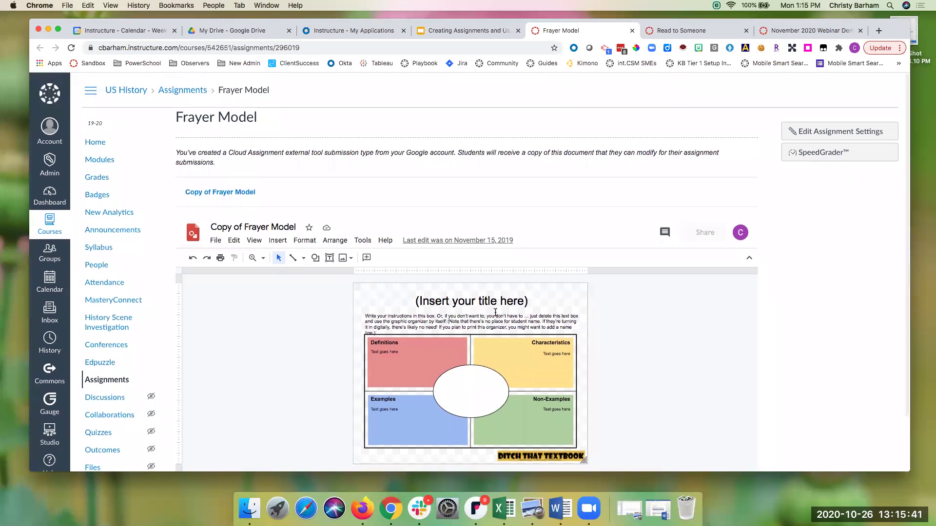
Return to the Examples slide, show the presentation full screen and advance to the slide on types of assignments
click(428, 31)
mouse_move(311, 404)
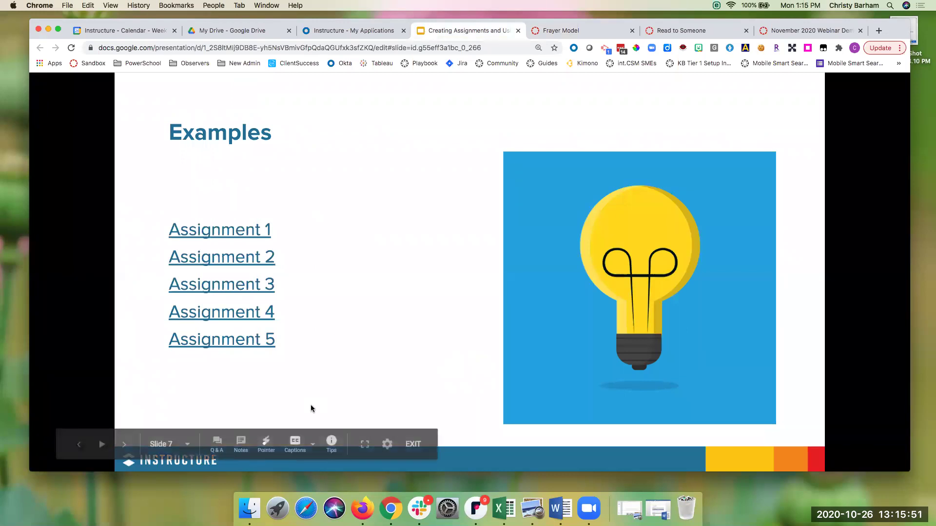
click(365, 444)
click(386, 312)
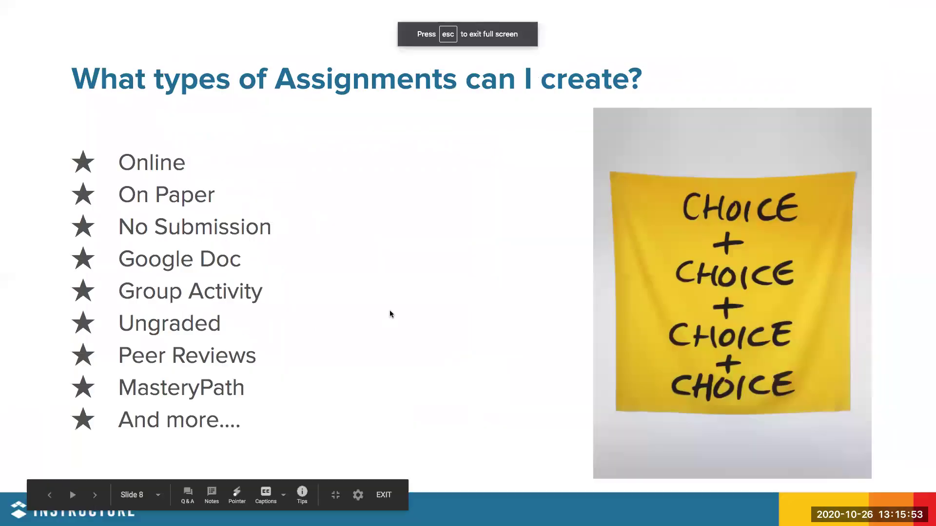
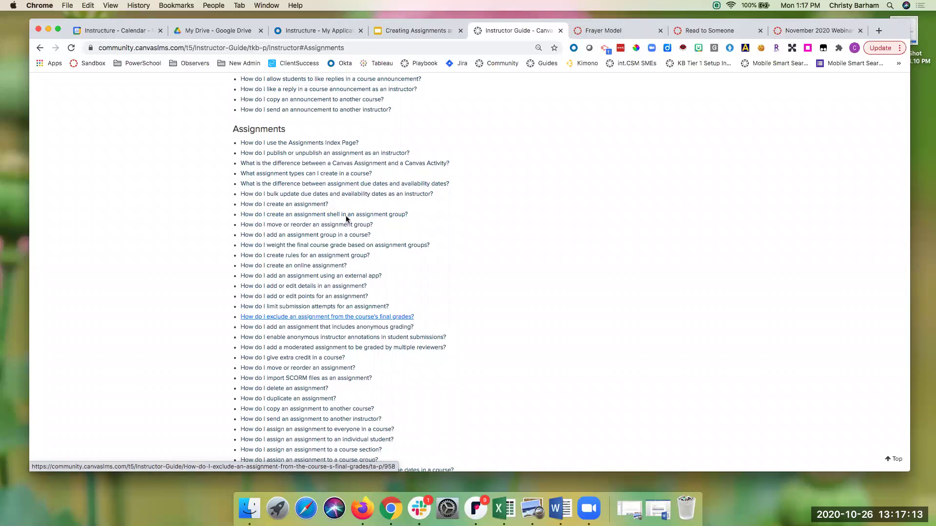
From the Frayer Model page, open the Canvas Guides through the Help resources and go to the Canvas Instructor Guide
click(425, 32)
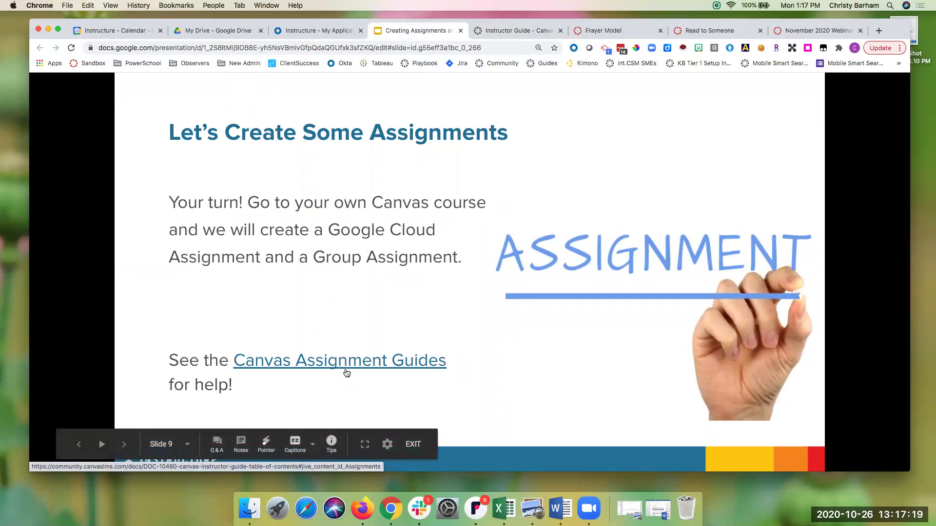
click(624, 32)
click(47, 461)
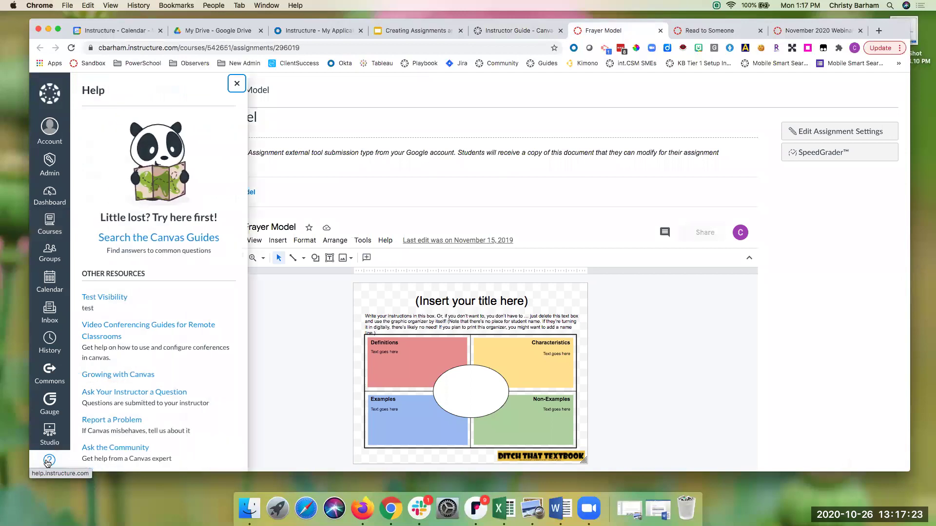
scroll(111, 427, down, 2)
scroll(111, 428, down, 2)
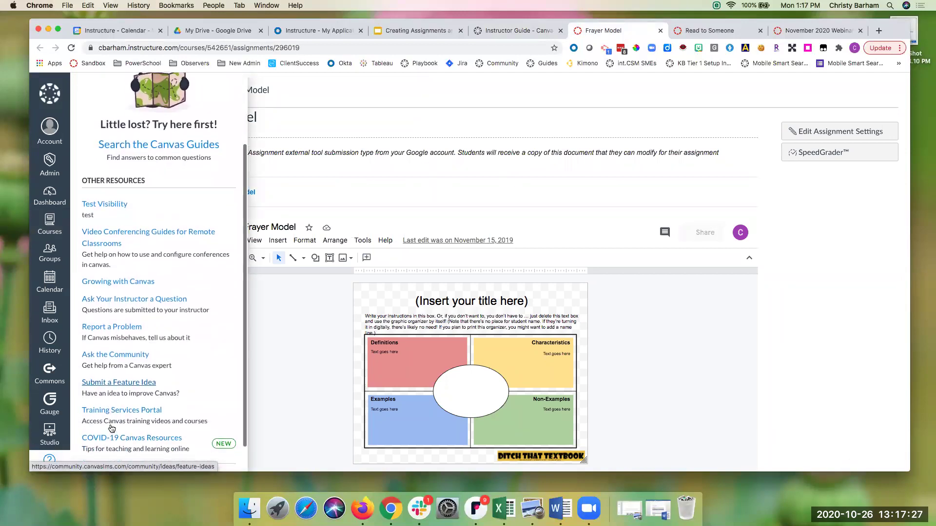
scroll(126, 355, up, 2)
click(169, 186)
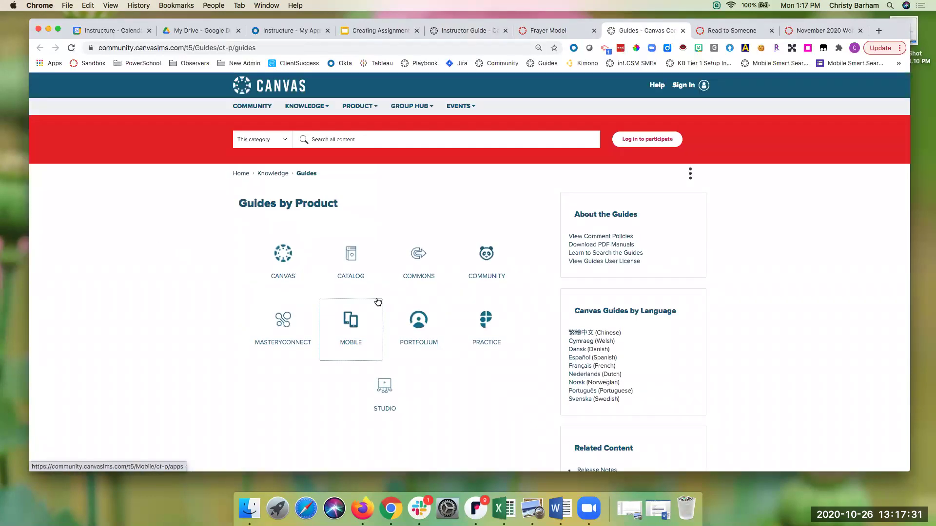
click(291, 263)
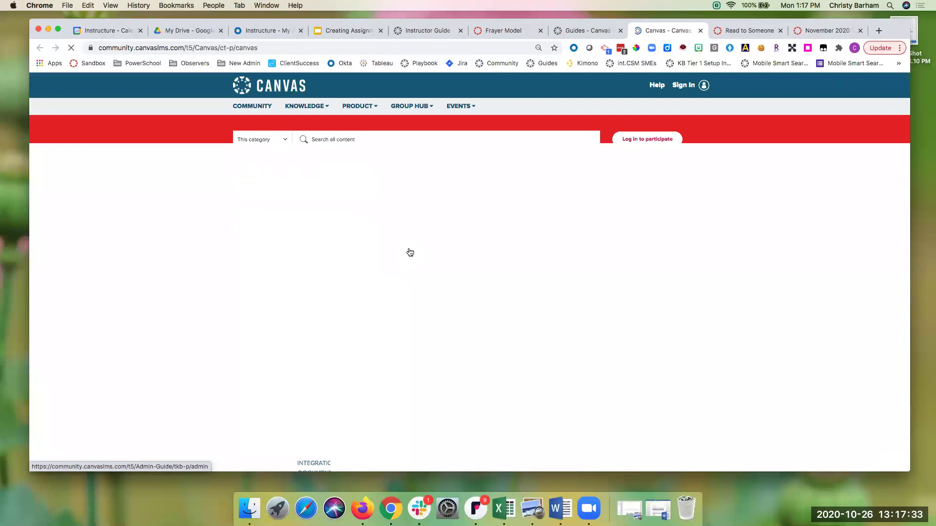
click(489, 284)
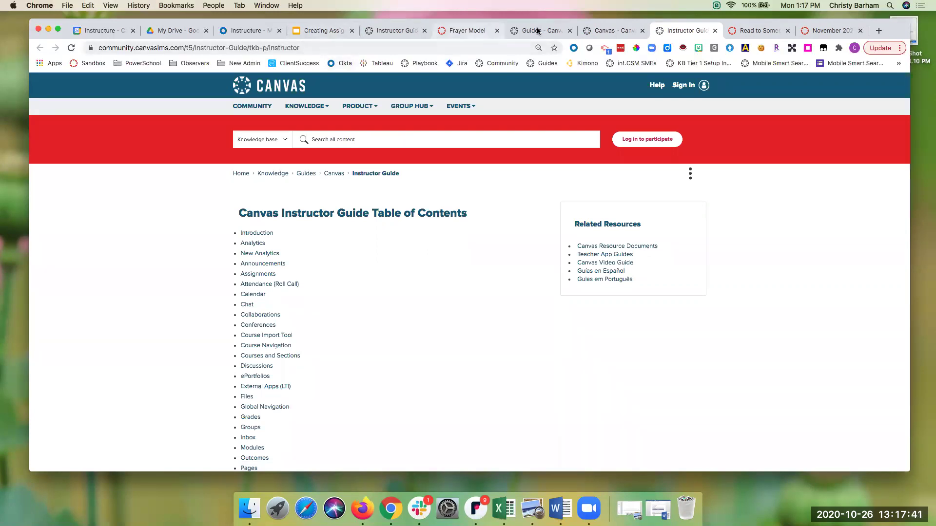
Close the Help resources, the Frayer Model and Read to Someone pages, and the guide pages just opened
click(458, 31)
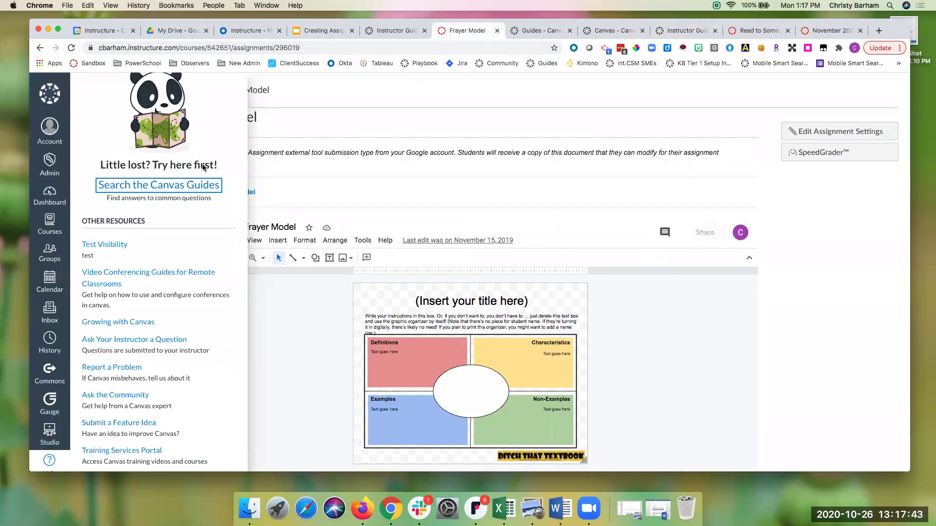
click(302, 119)
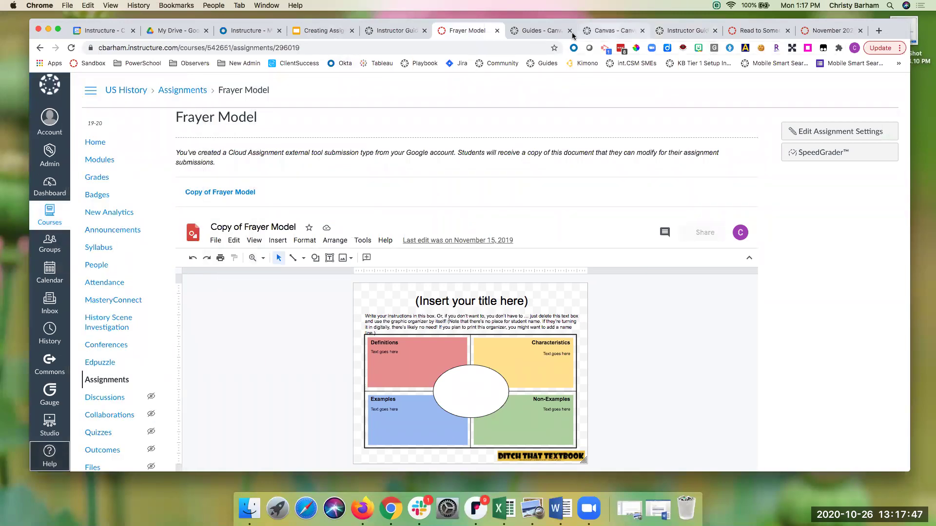
click(497, 31)
click(497, 31)
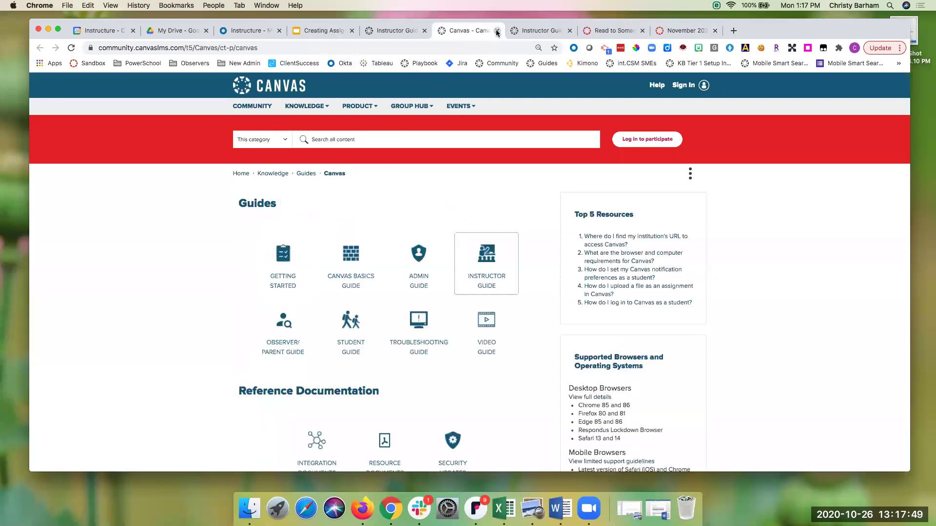
click(497, 32)
click(497, 31)
click(497, 31)
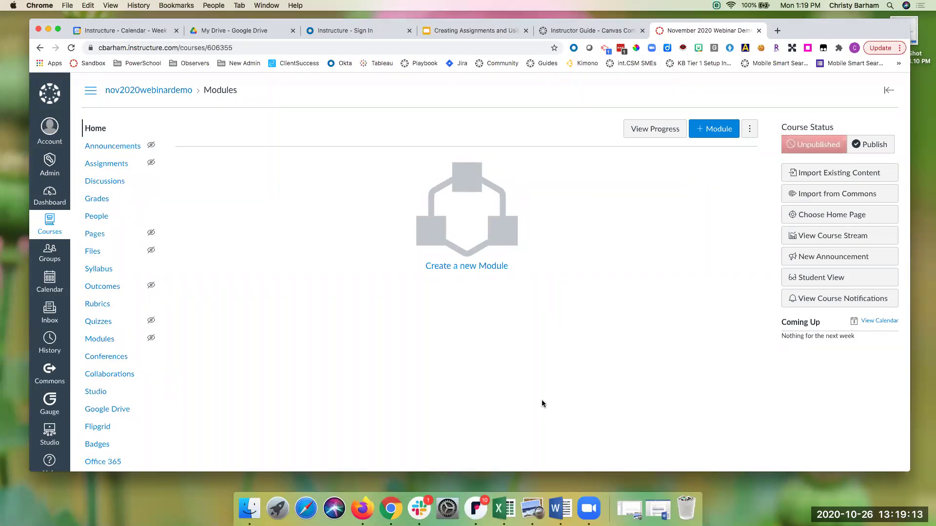
Add a module named "Unit 1" to the nov2020webinardemo course
click(720, 132)
click(466, 230)
text(U)
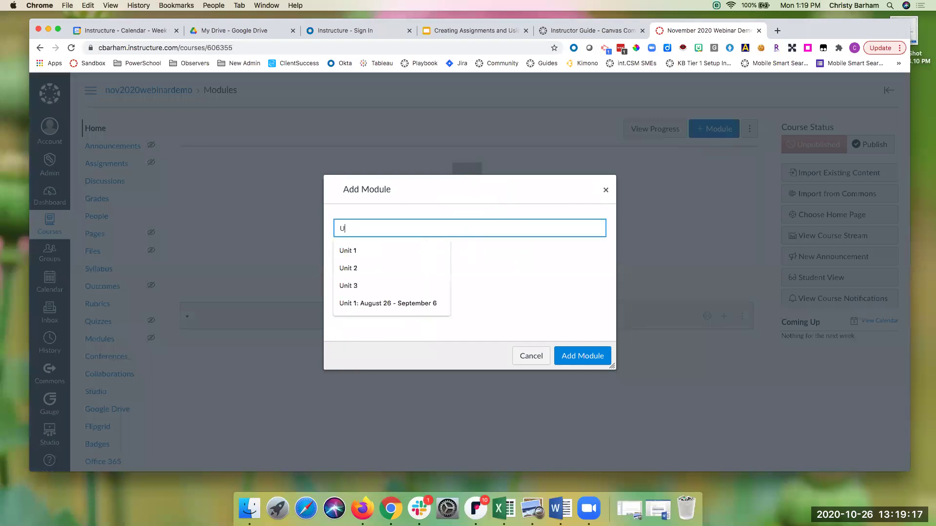
text(nit 1)
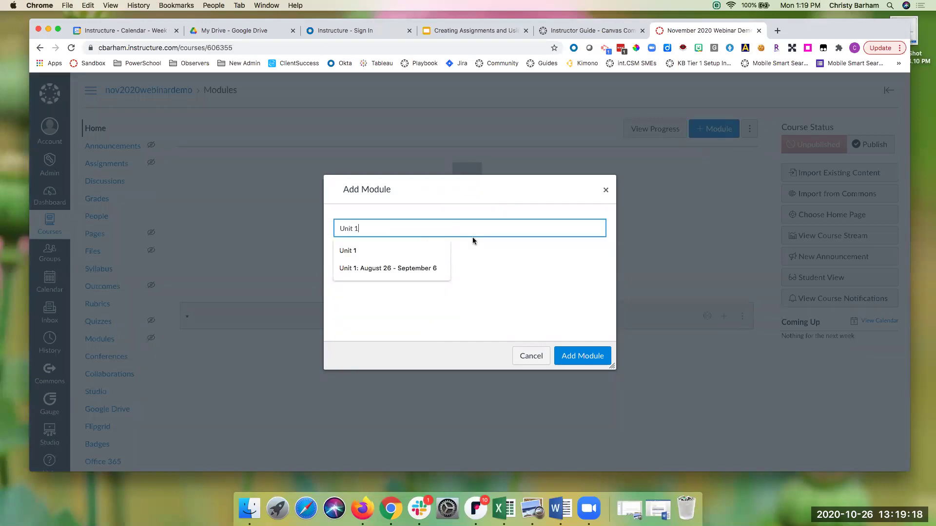
click(570, 355)
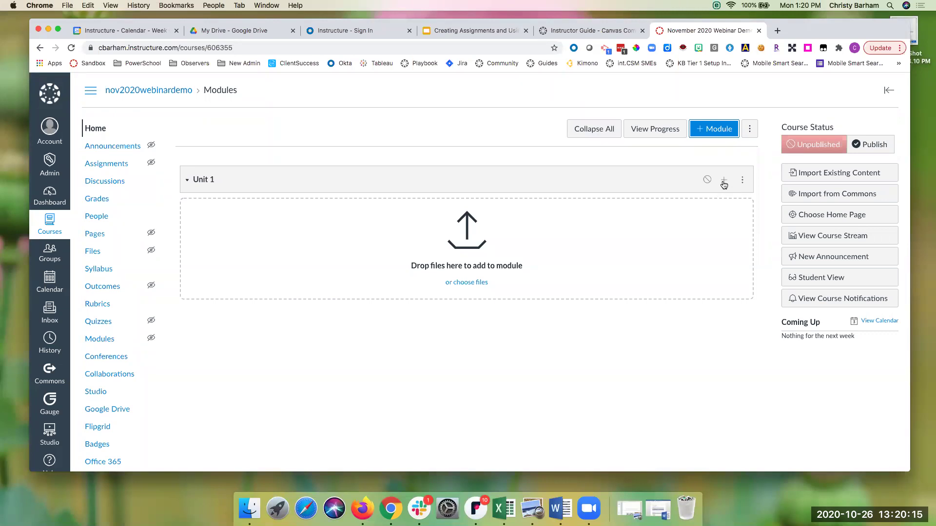
Add a new assignment named "1.01 Listening Activity" to the Unit 1 module, without indentation
click(723, 182)
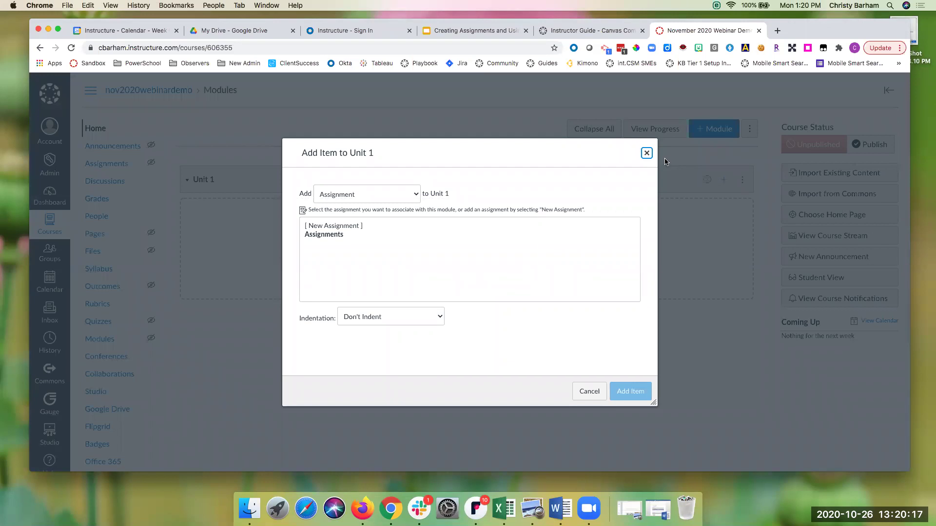
click(647, 154)
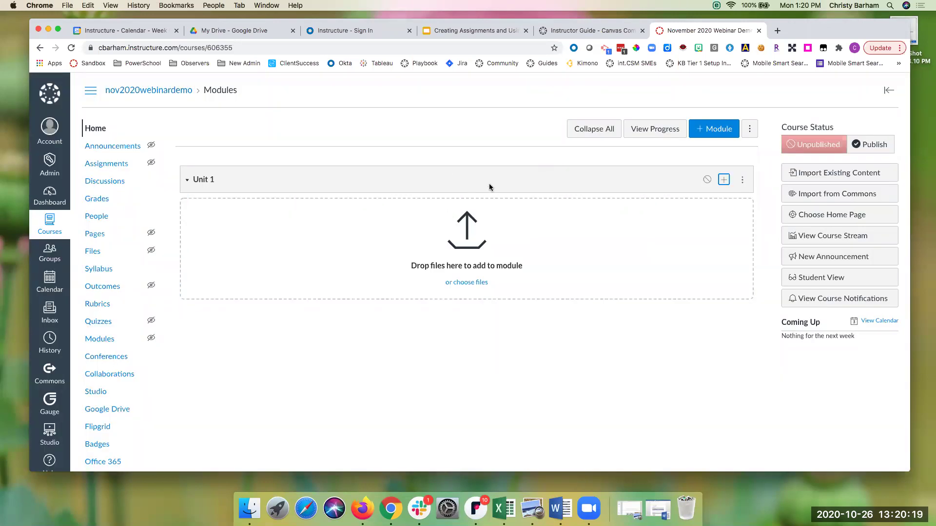
click(724, 182)
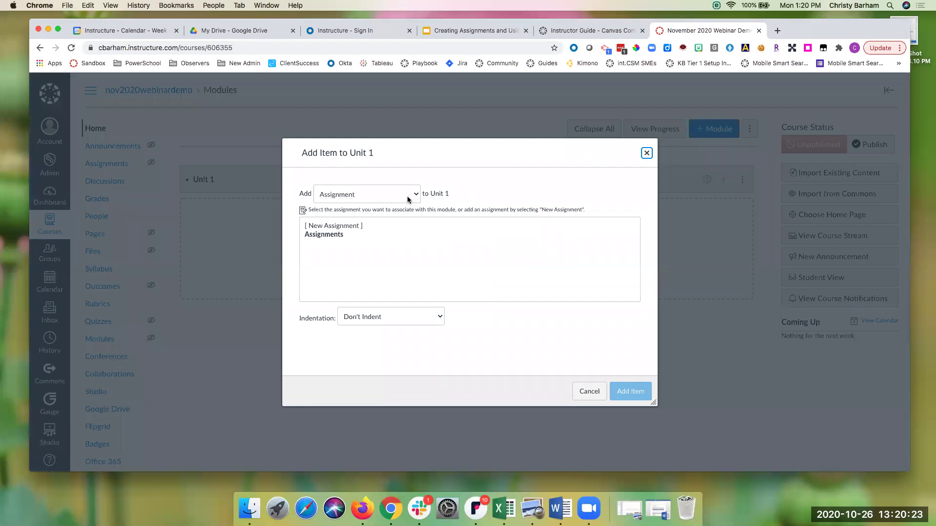
click(361, 226)
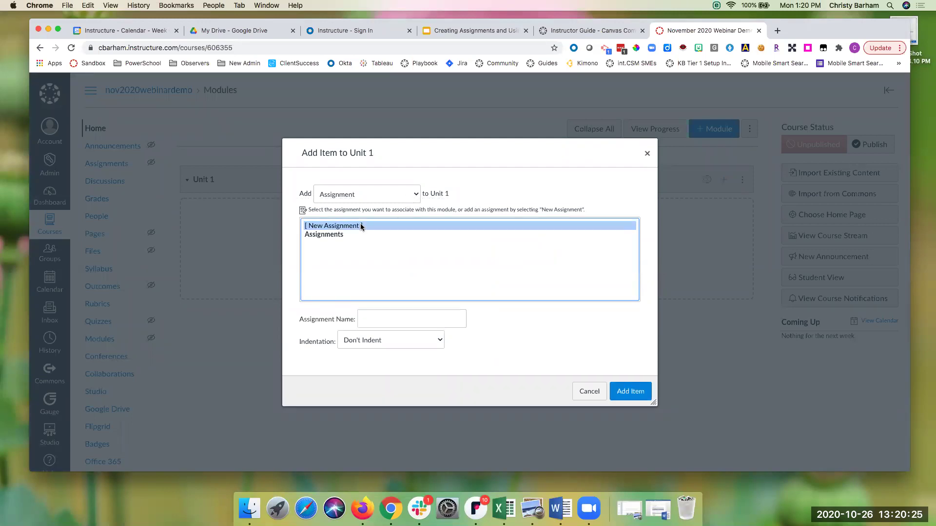
click(373, 316)
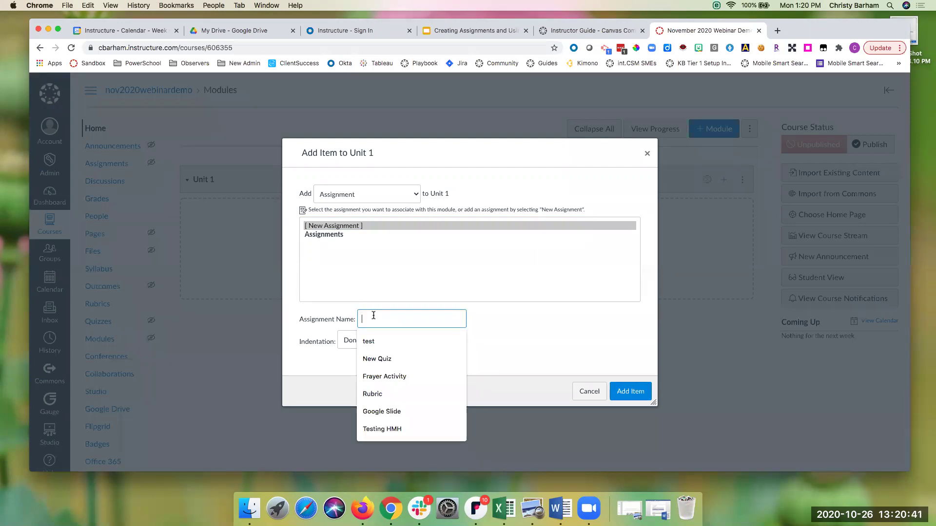
text(Listening Activity)
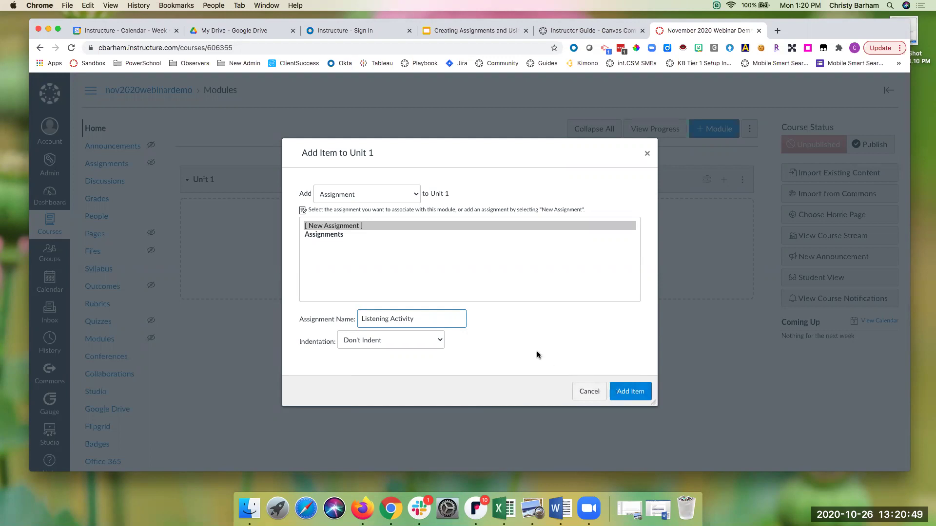
click(361, 318)
text(1.01)
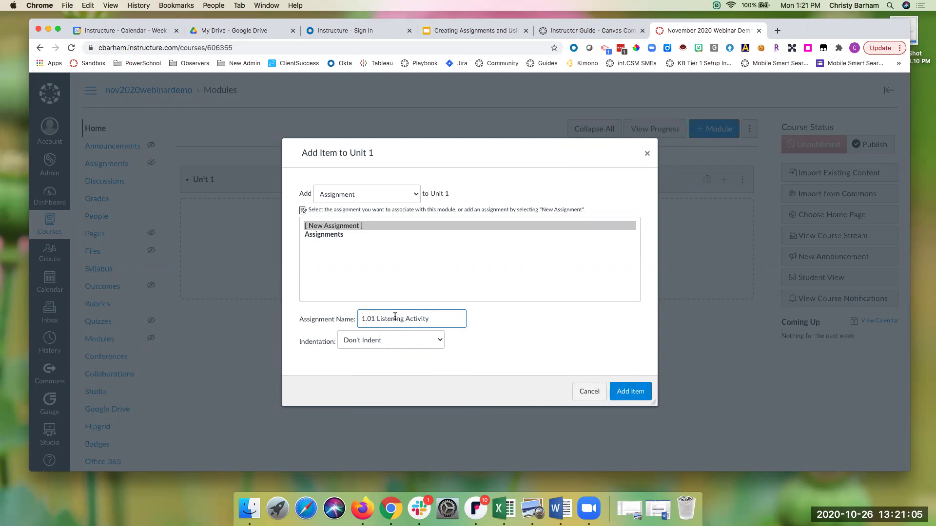
click(621, 393)
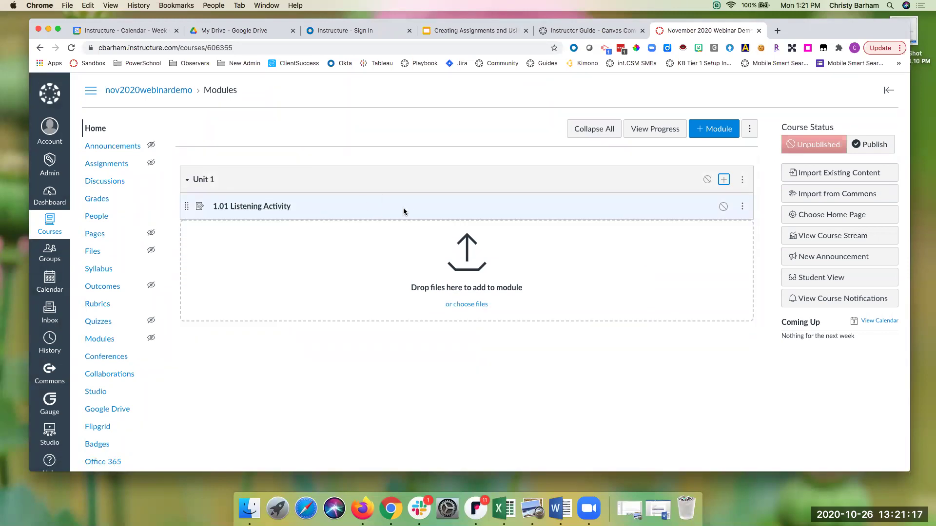
Open the 1.01 Listening Activity assignment in Unit 1 for editing, ready to write its description
click(286, 207)
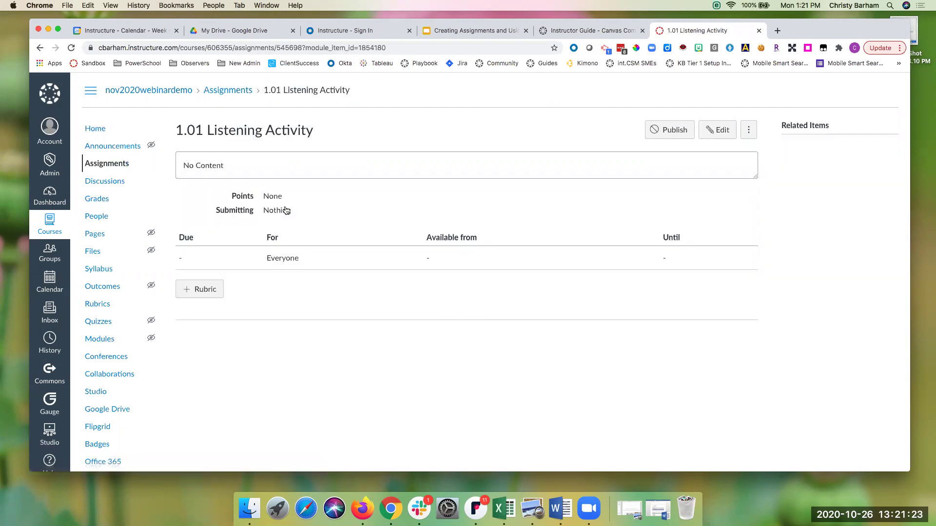
click(716, 130)
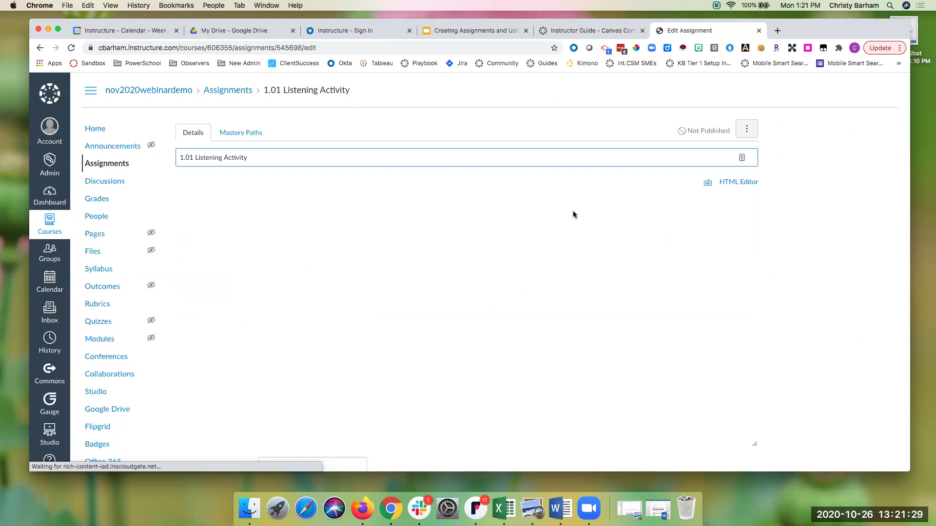
click(545, 246)
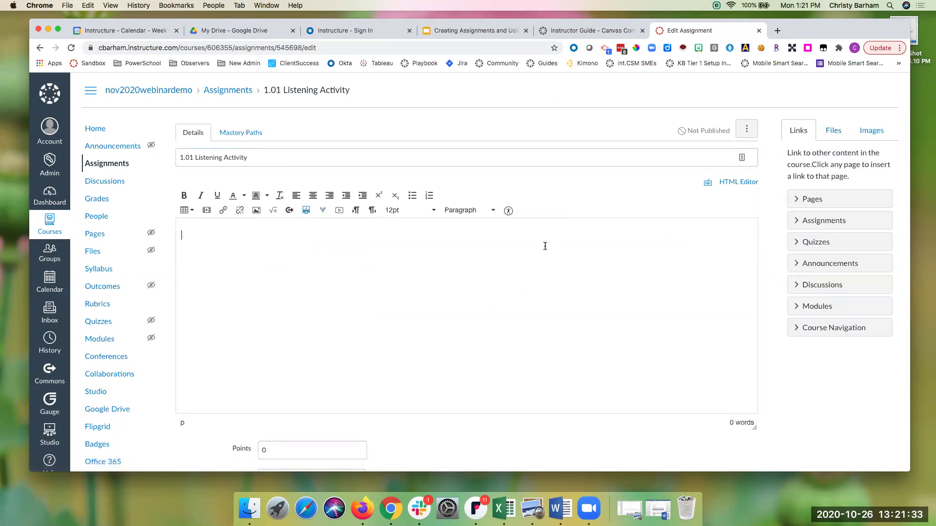
Write the description "Please listen to this audio clip and respond to the questions by recording your own voice using the media recorder."
text(Plase)
key(BackSpace)
key(BackSpace)
key(BackSpace)
text(ease listedn)
key(BackSpace)
key(BackSpace)
key(BackSpace)
text(en to this audio clip and repon)
key(BackSpace)
key(BackSpace)
key(BackSpace)
text(spond )
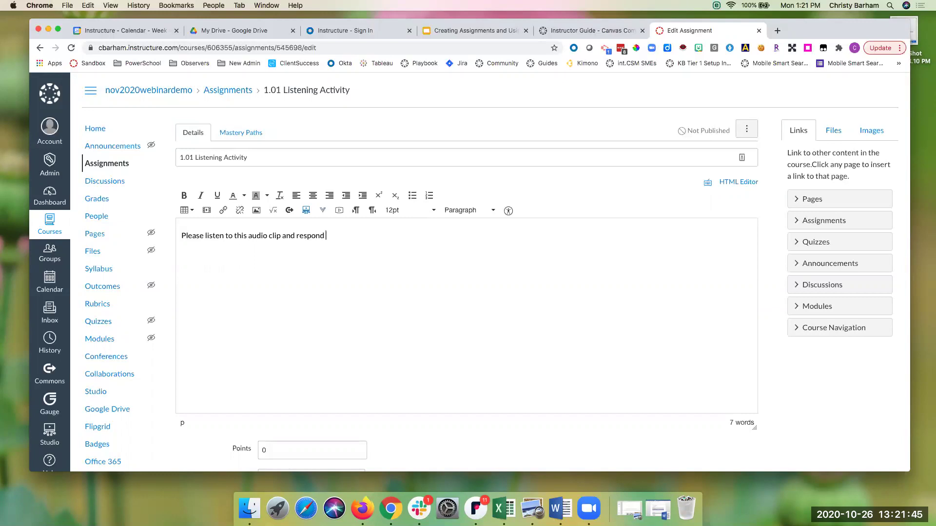
text(to the quizzes)
key(BackSpace)
key(BackSpace)
key(BackSpace)
key(BackSpace)
key(BackSpace)
text(estions by recording )
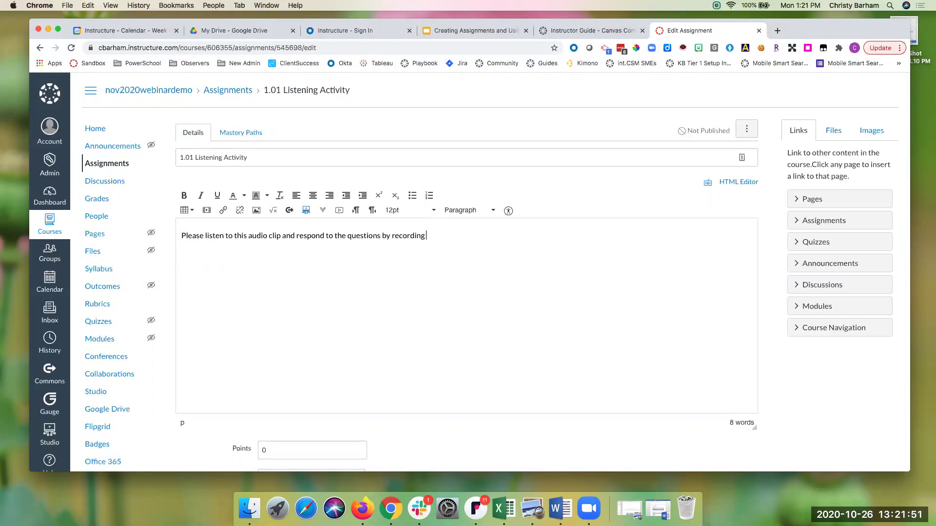
text(your own voice using the media recorder.)
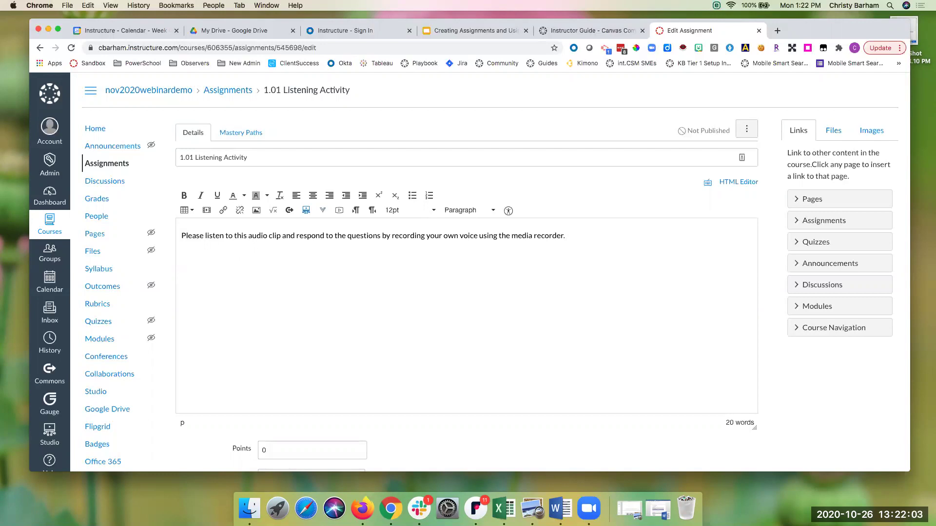
Search the web for "spanish welcome audio clip" in a new browser tab and open the Audio-Lingua site
click(777, 31)
text(sp)
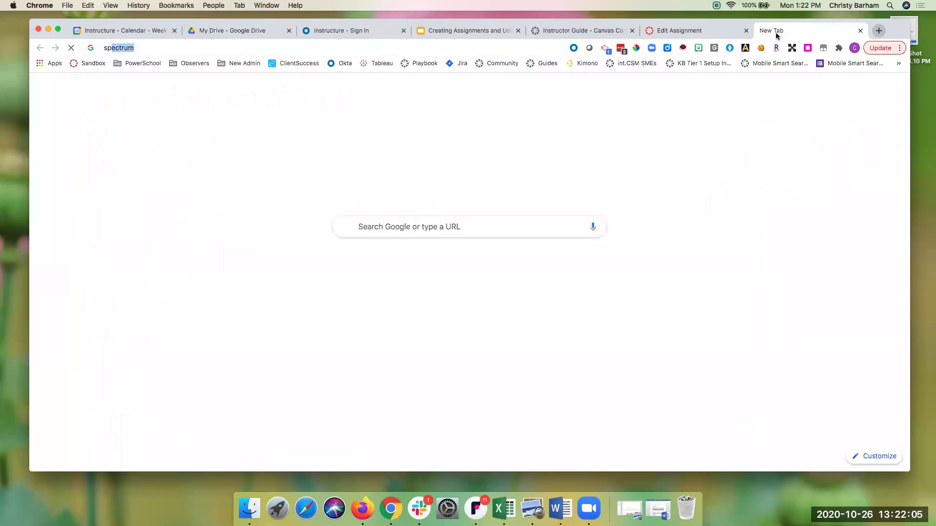
text(anish welco)
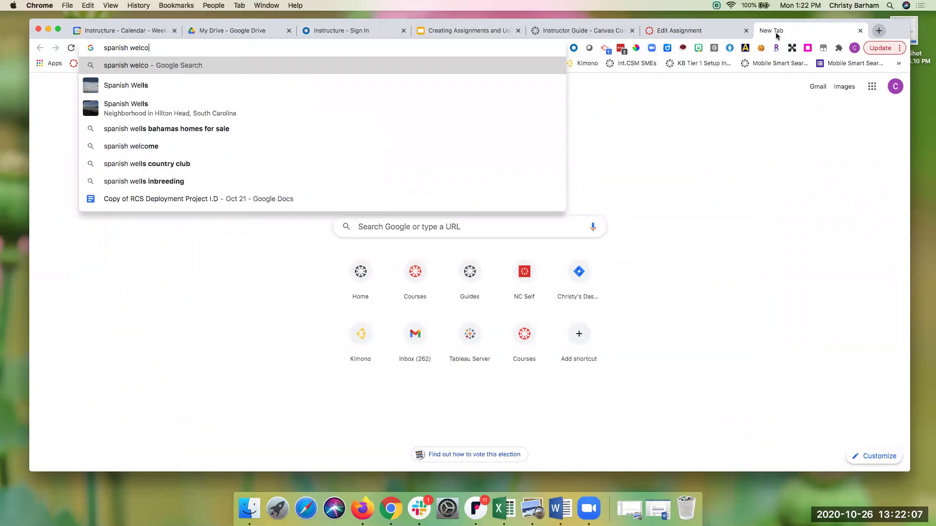
text(me audio clip)
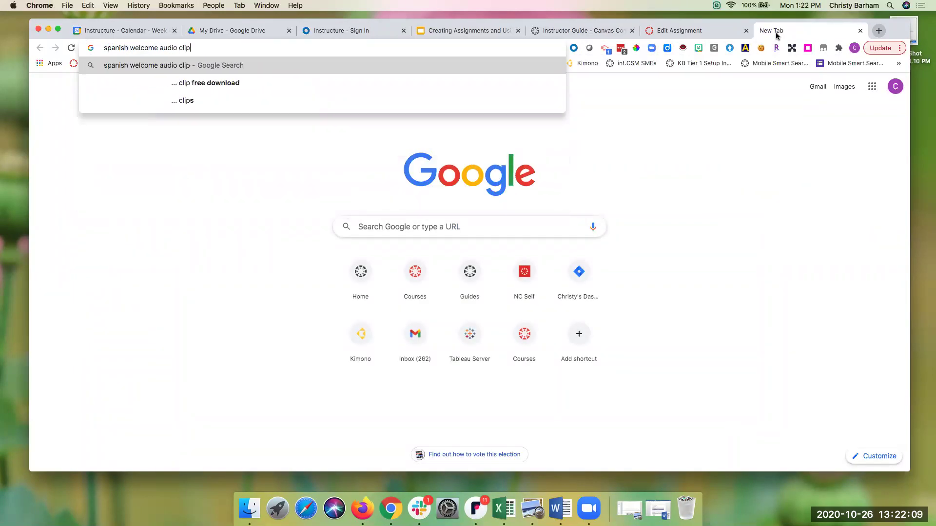
key(Return)
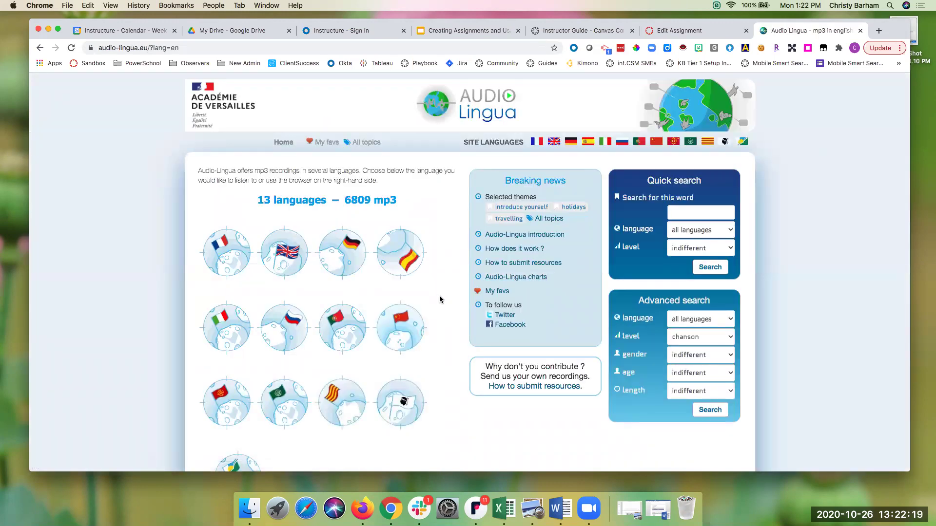
Search the Audio-Lingua recordings for the word "welcome" with Spanish as the language
click(693, 210)
text(welcome)
click(707, 233)
click(692, 268)
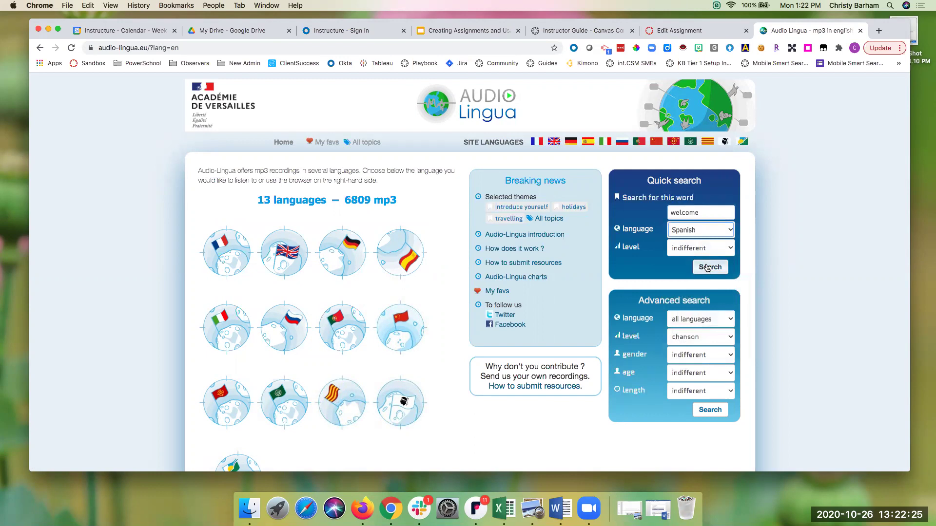
click(709, 268)
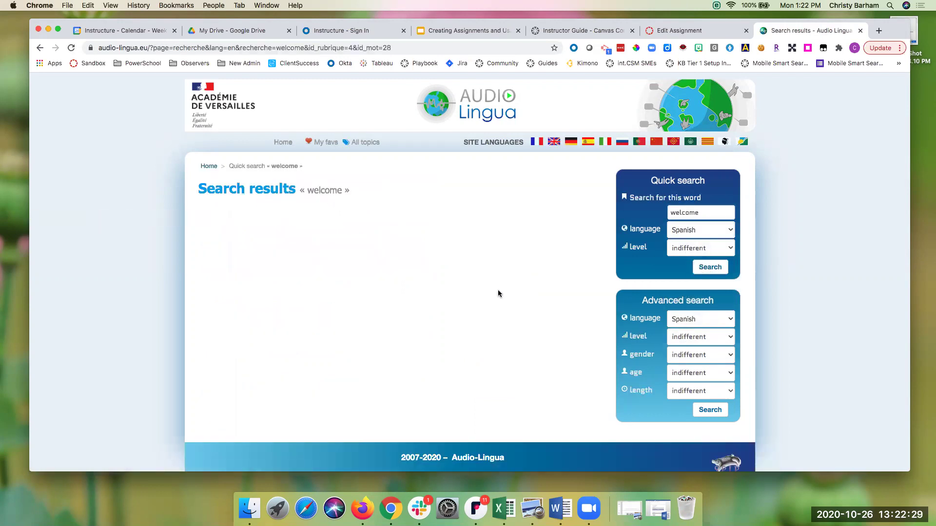
Search the Spanish Audio-Lingua recordings for "hello" and close the site to return to the assignment
click(705, 210)
double_click(684, 210)
text(hello)
key(Return)
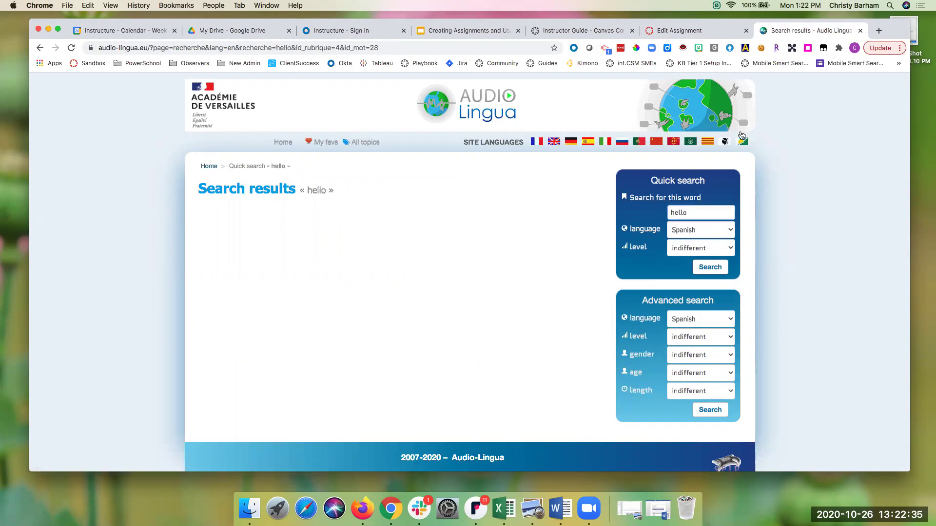
click(860, 31)
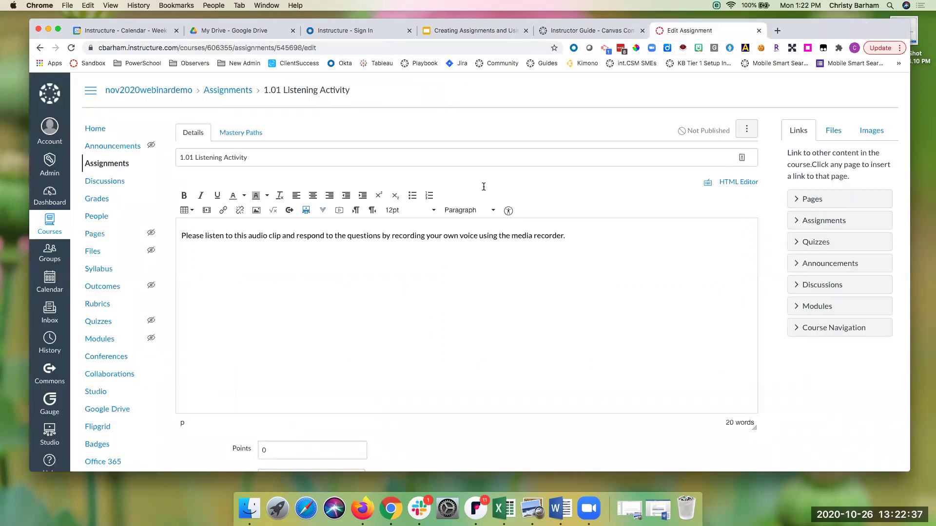
Link the words "audio clip" in the assignment description to cnn.com
drag(248, 238, 280, 237)
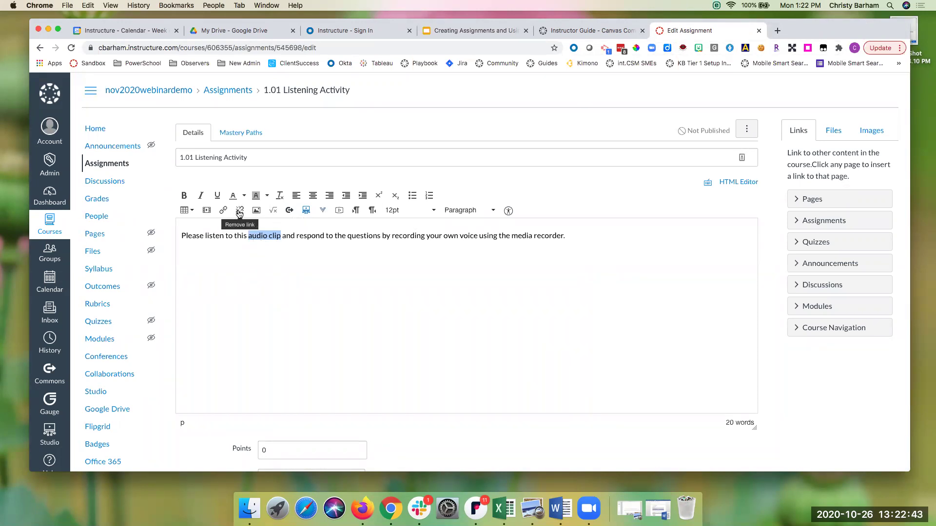
click(223, 210)
text(cnnl)
key(BackSpace)
key(BackSpace)
key(BackSpace)
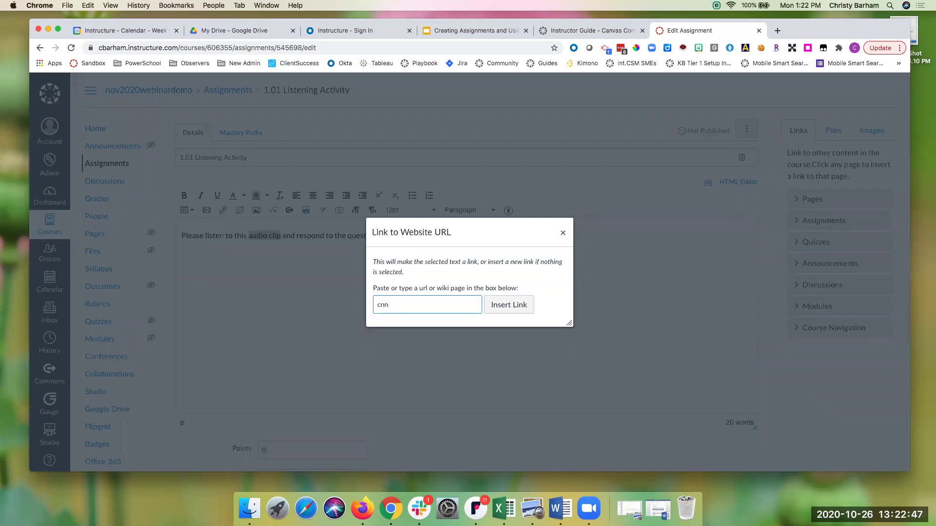
key(BackSpace)
key(BackSpace)
text(.com)
click(497, 310)
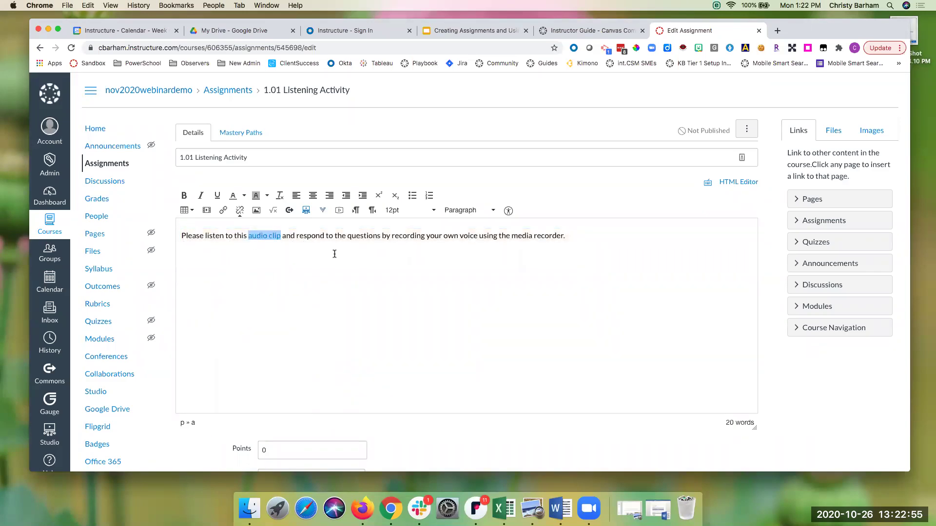
Start a new line below the instruction sentence in the assignment description
scroll(480, 315, down, 3)
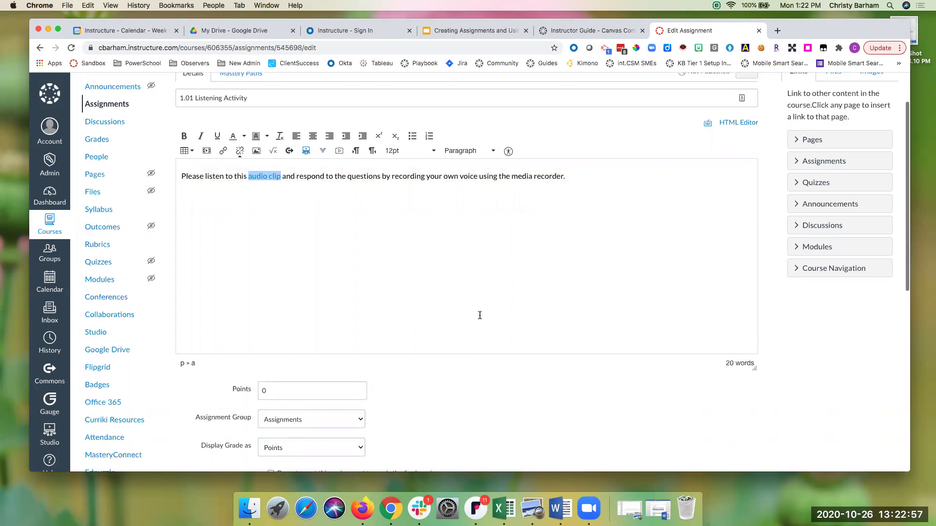
scroll(479, 316, down, 4)
scroll(480, 312, up, 4)
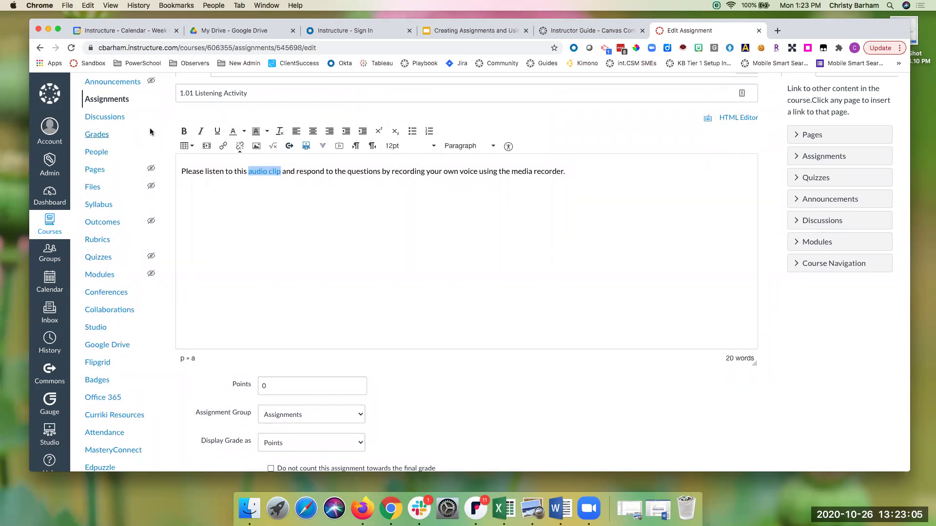
click(581, 176)
key(Return)
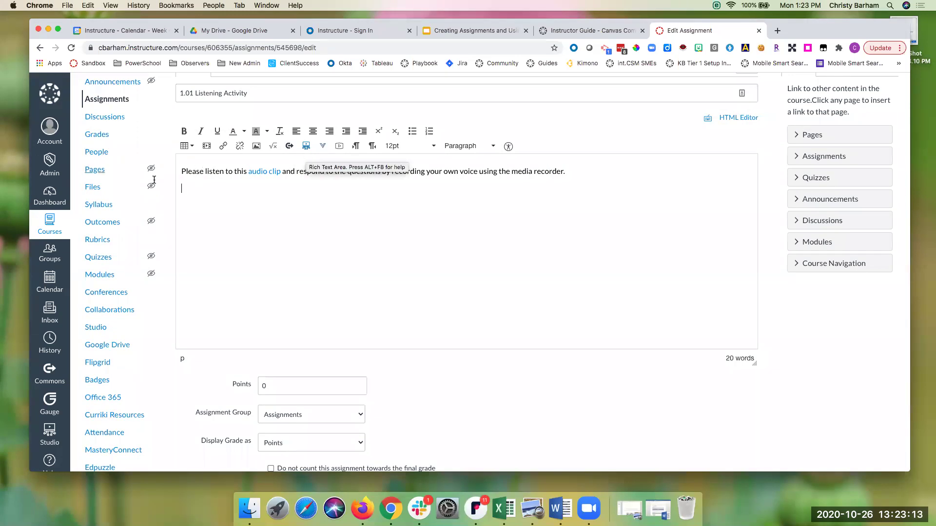
Examine the Embed and Advanced options for inserting media into the description, and leave without adding any
click(206, 148)
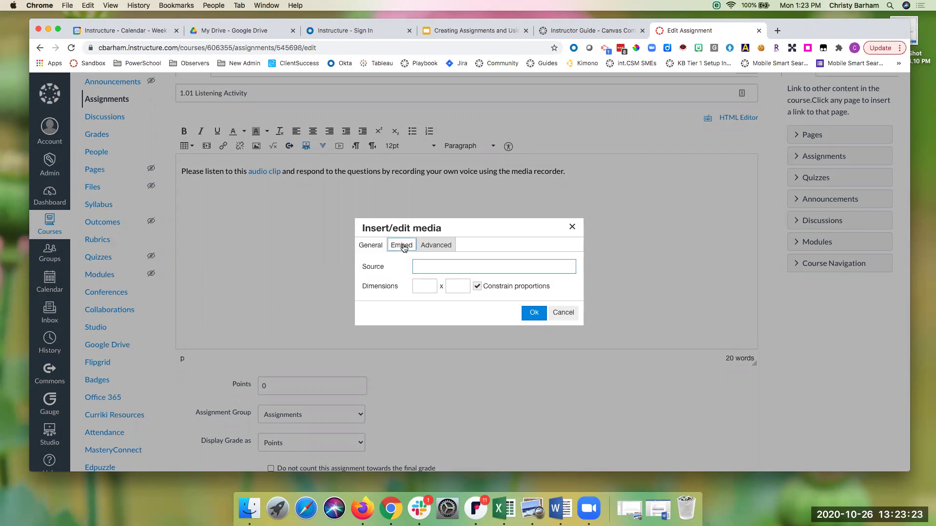
click(403, 245)
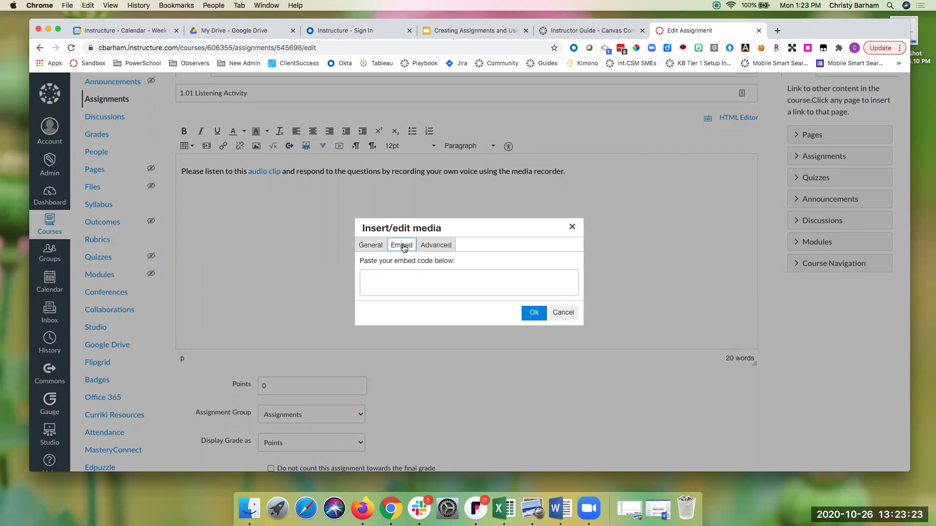
click(444, 250)
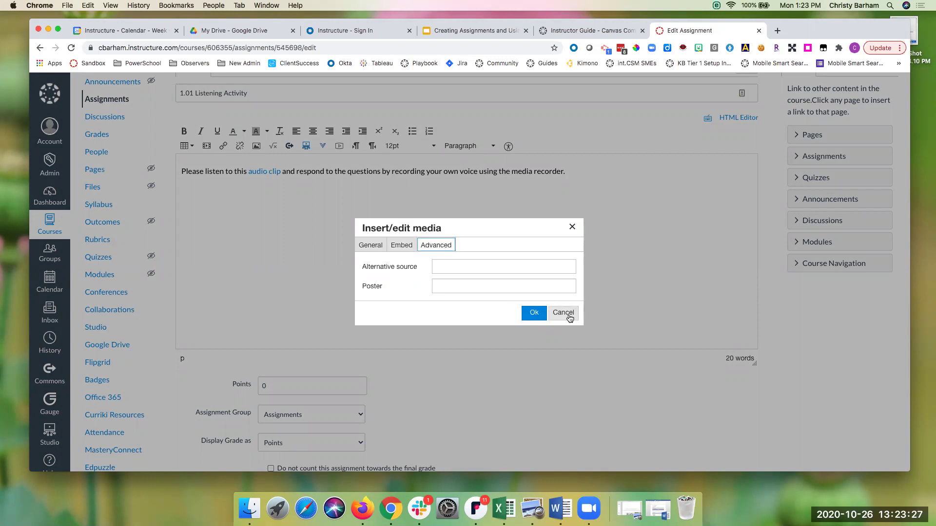
click(565, 314)
Record a short video for the assignment description, using the FaceTime HD Camera as the webcam
click(340, 147)
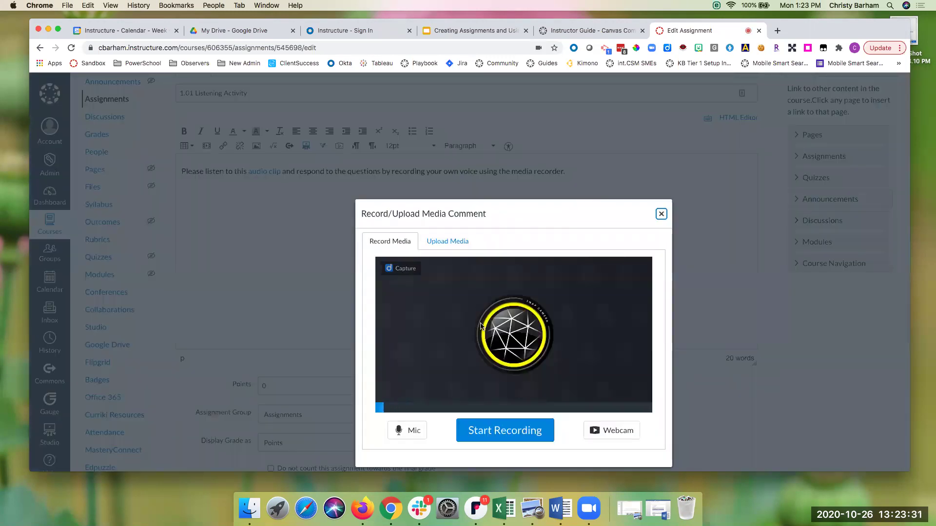
click(599, 431)
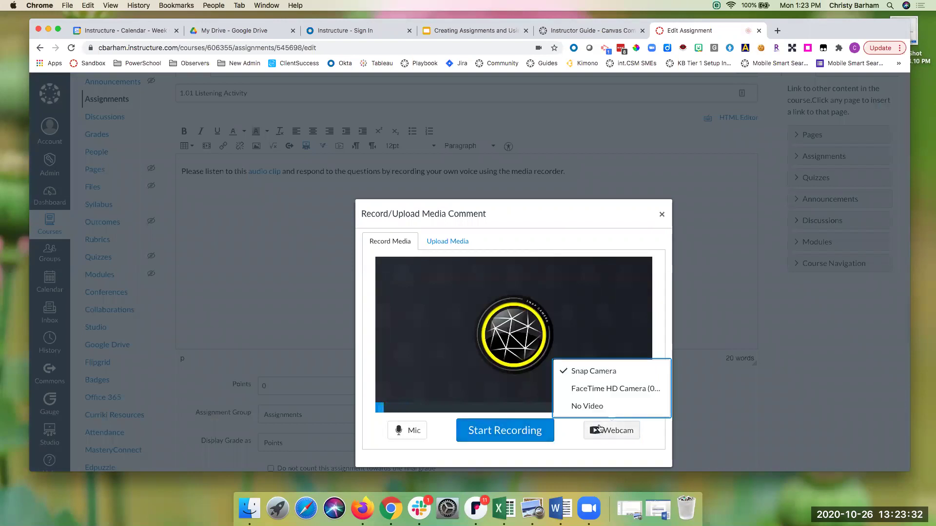
click(606, 390)
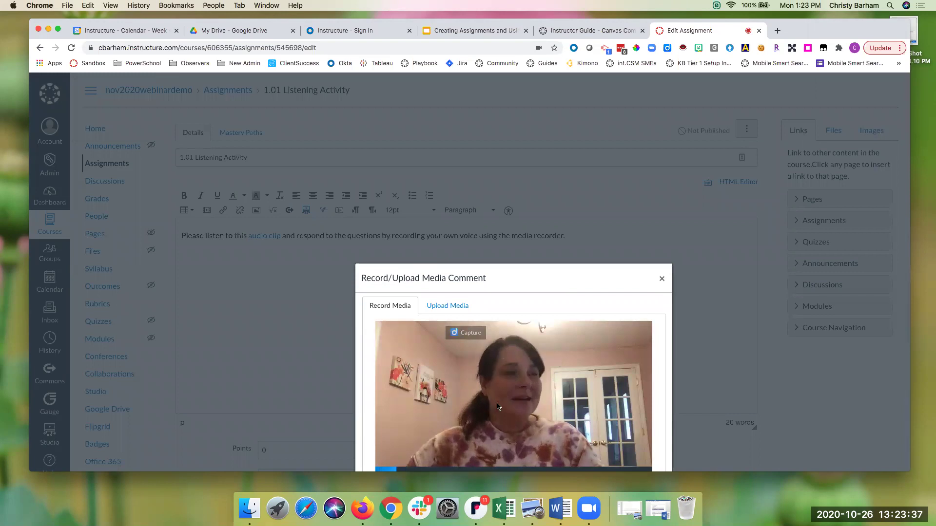
scroll(497, 406, down, 3)
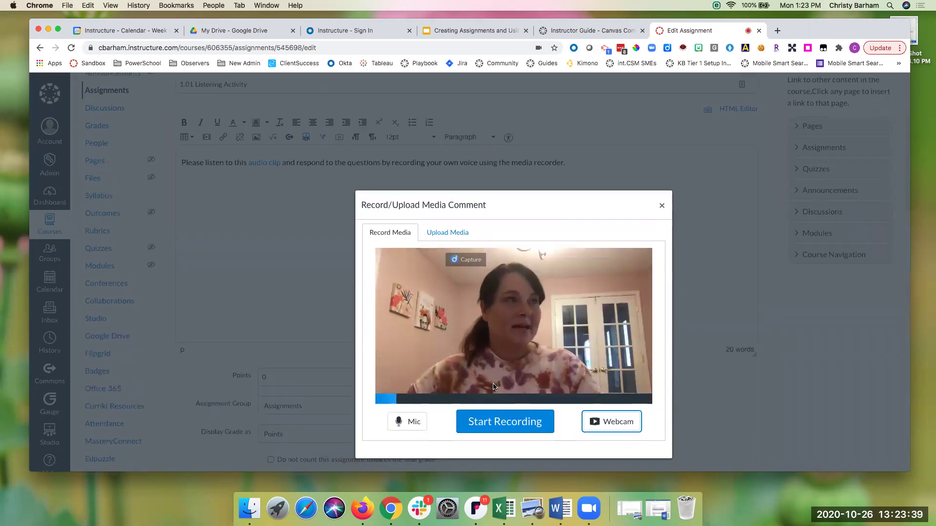
click(504, 421)
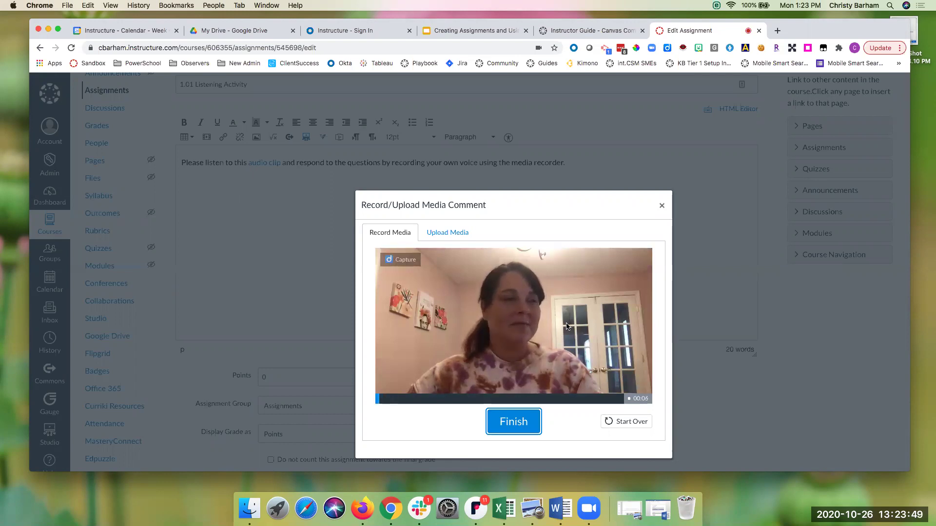
click(524, 429)
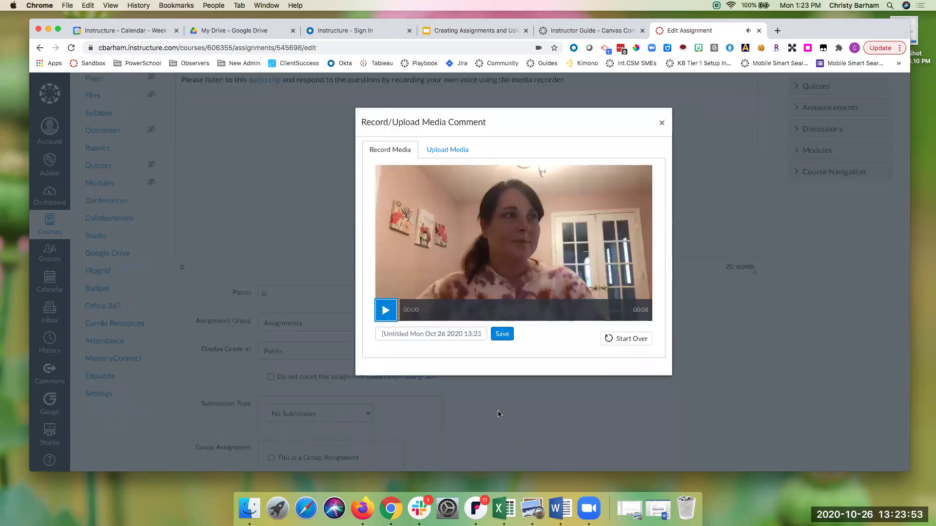
Name the recording "1.01 audio clip" and save it into the assignment description
key(Tab)
text(1.1)
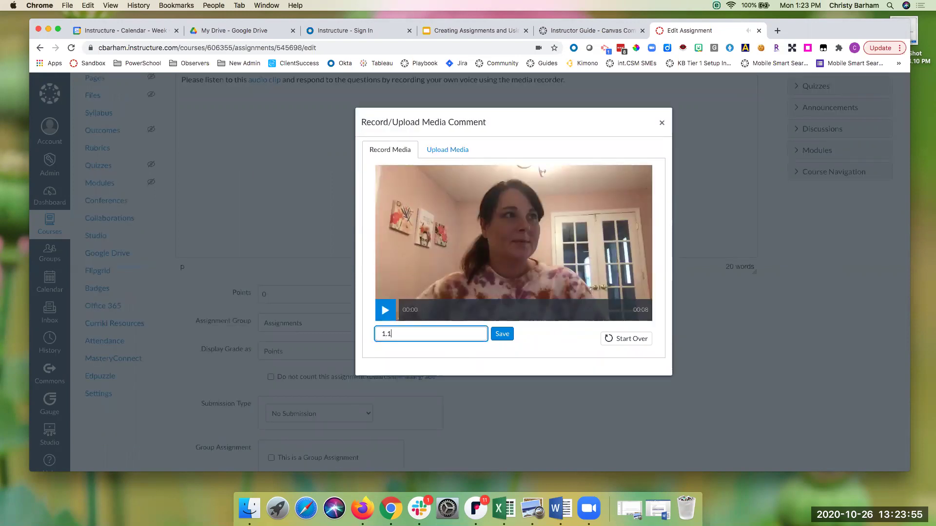
text(01 audio clip)
click(498, 335)
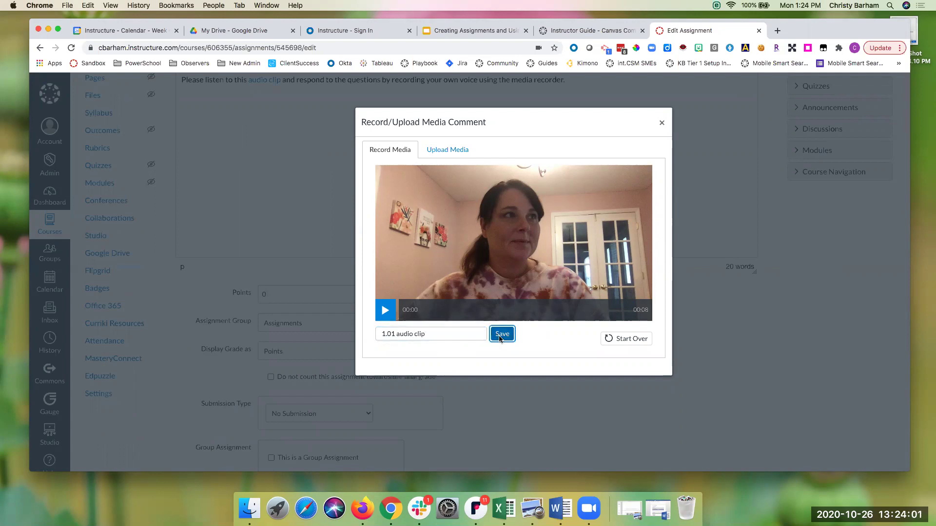
scroll(499, 337, up, 2)
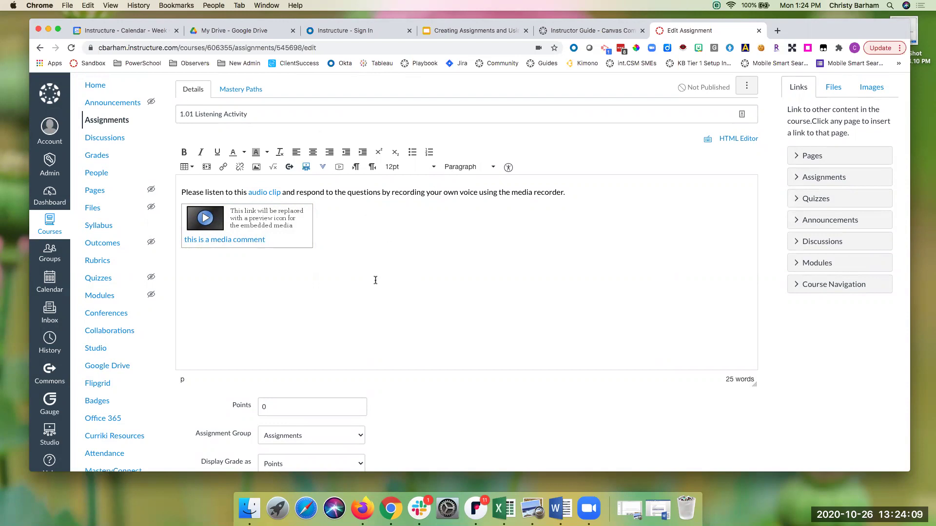
Set the points of the 1.01 Listening Activity assignment to 10
scroll(400, 256, down, 3)
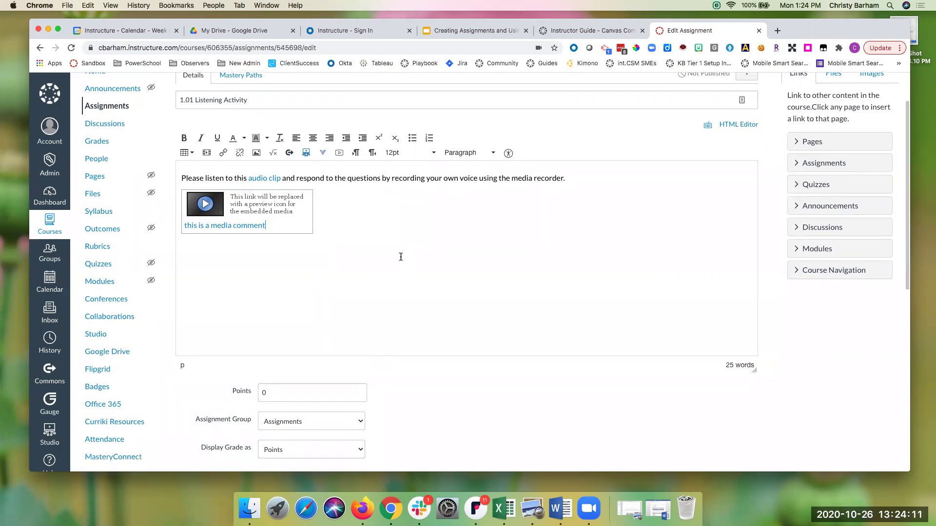
scroll(400, 256, down, 5)
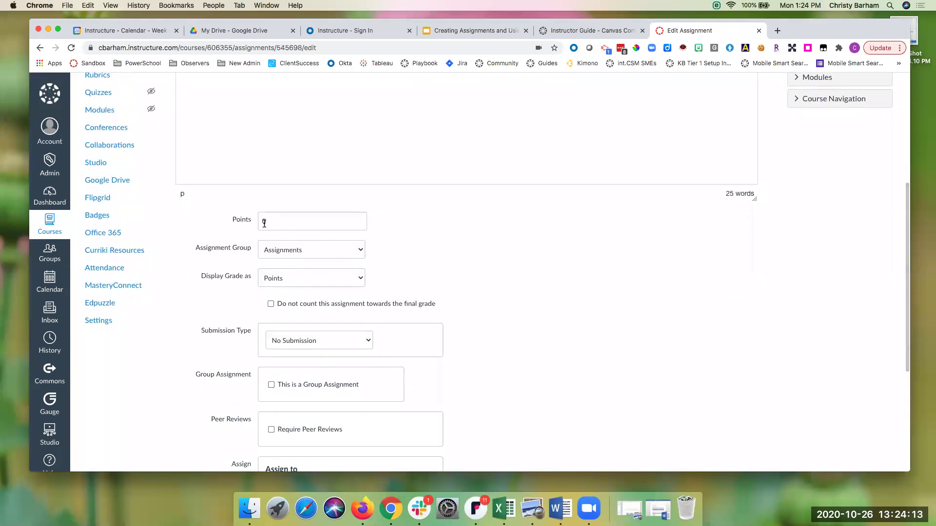
click(262, 222)
text(1)
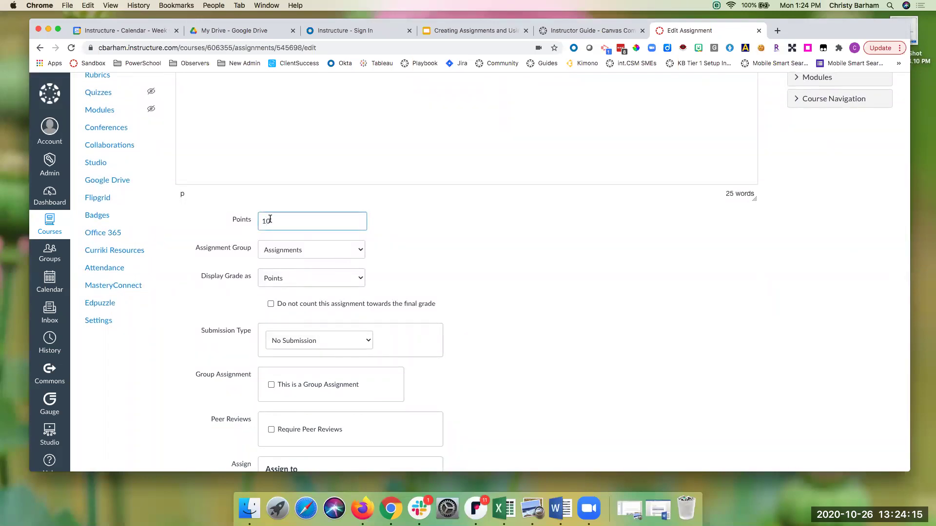
Review the Assignment Group and Display Grade as choices, keeping Assignments and Points
scroll(302, 229, down, 1)
click(309, 226)
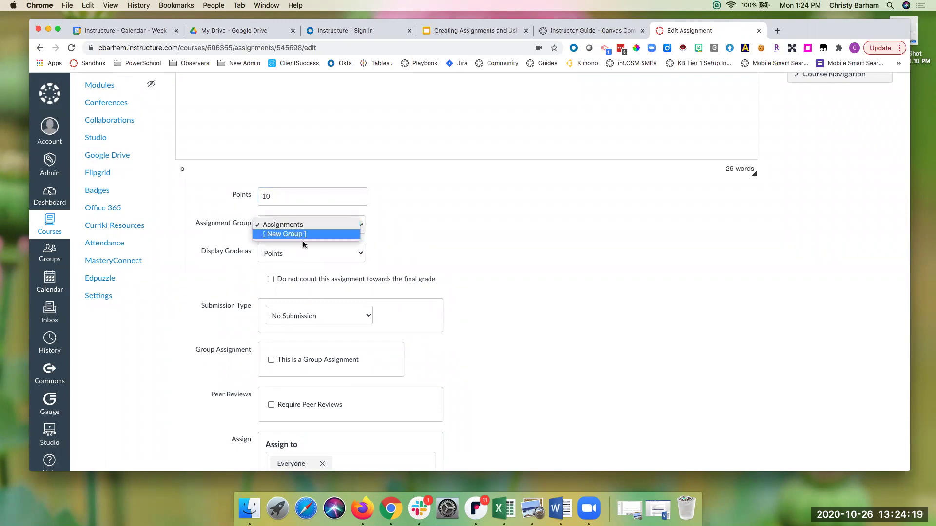
click(306, 223)
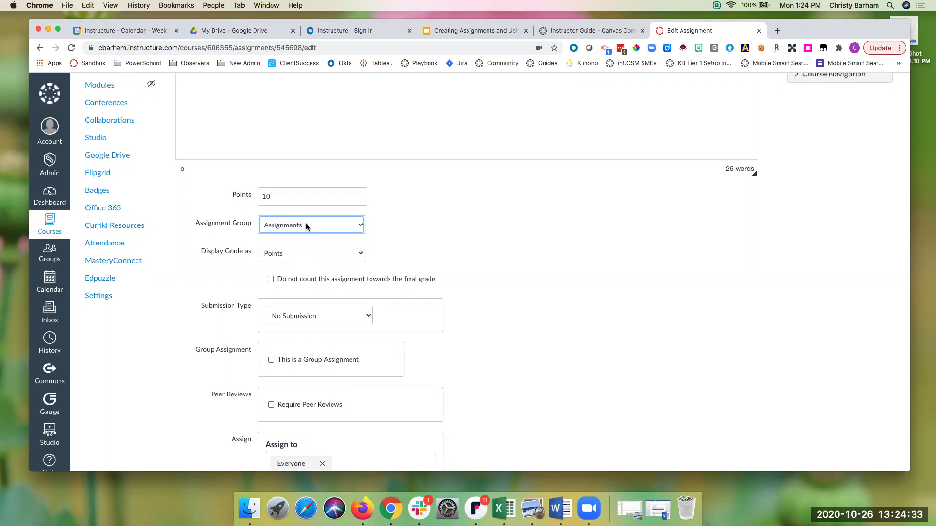
click(300, 253)
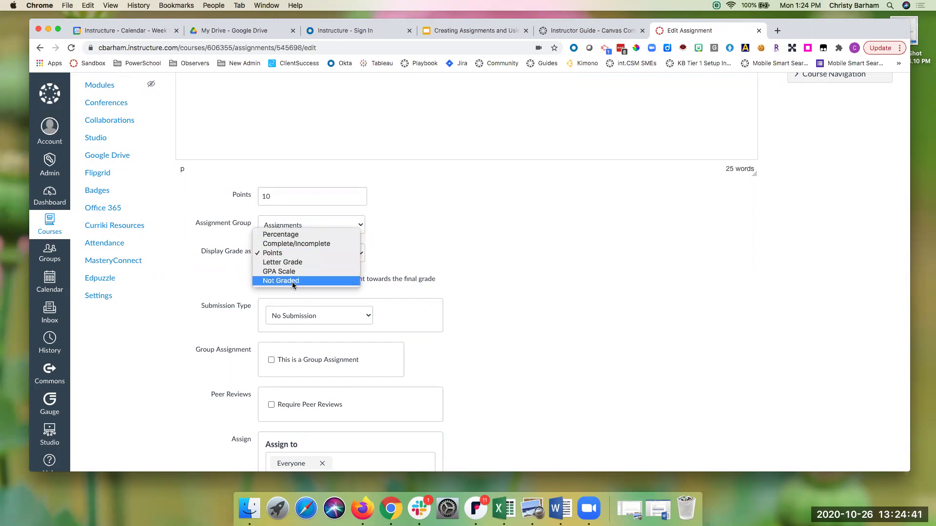
click(393, 256)
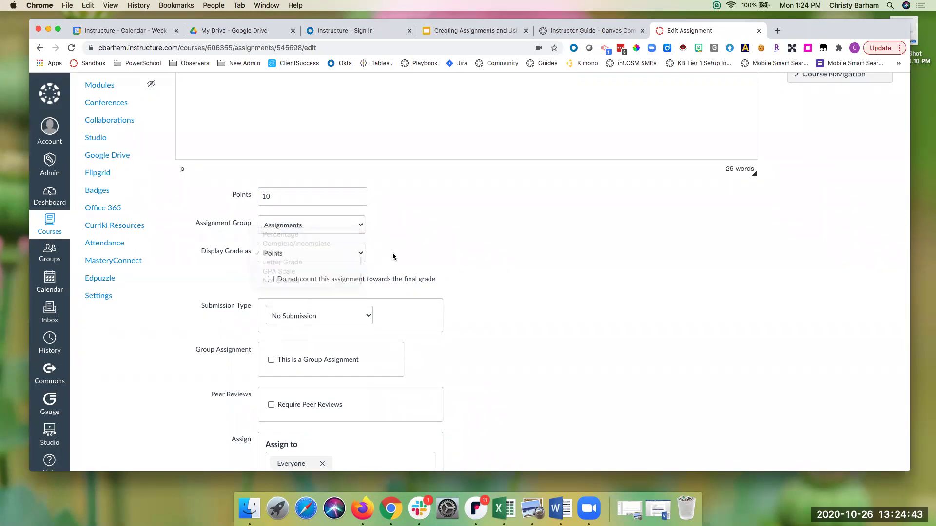
Set the assignment's submission type to Online and allow Media Recordings as the entry option
scroll(393, 255, down, 2)
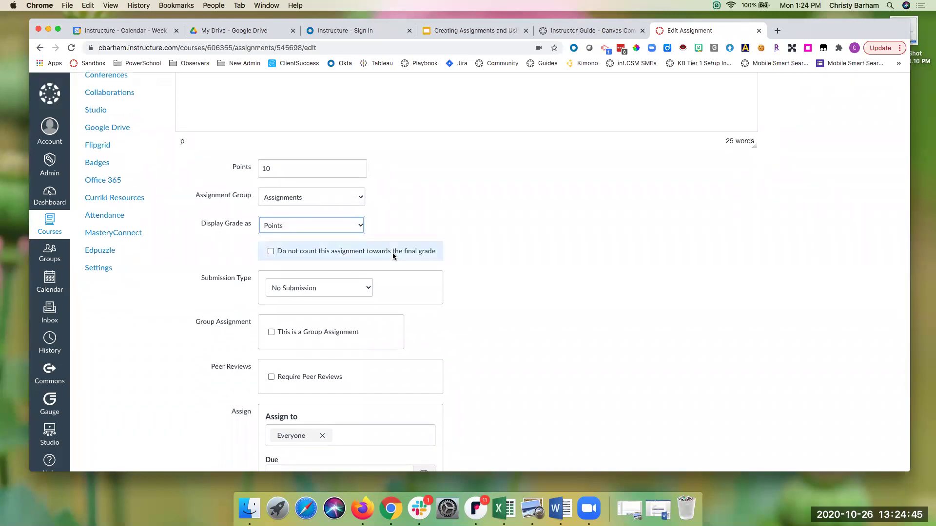
scroll(292, 243, down, 3)
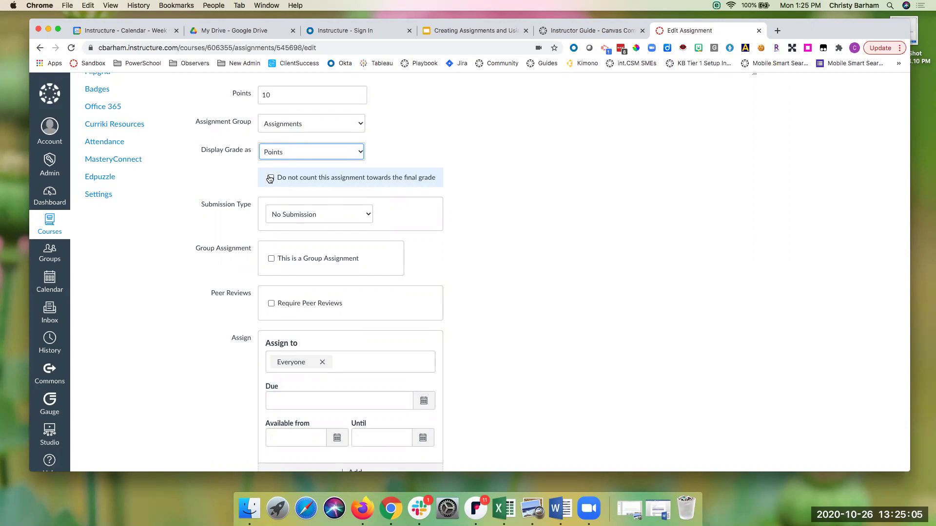
click(298, 217)
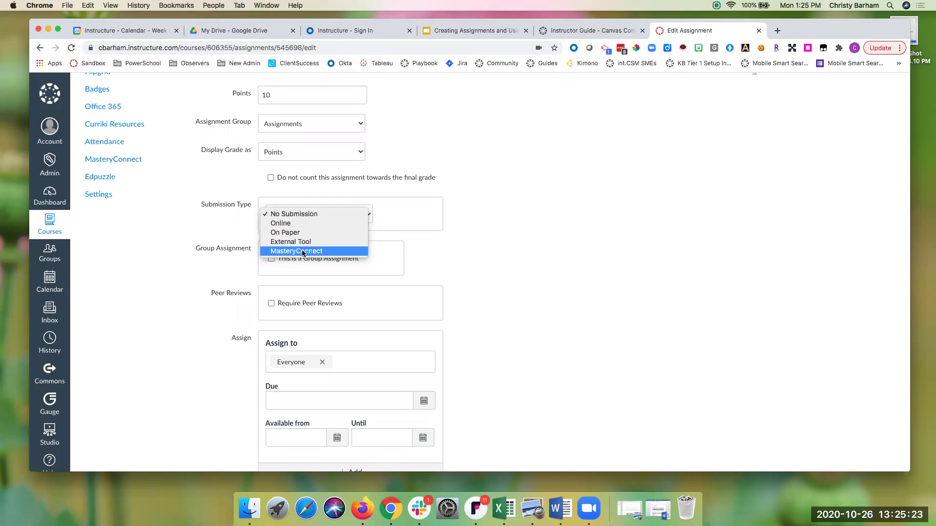
click(305, 223)
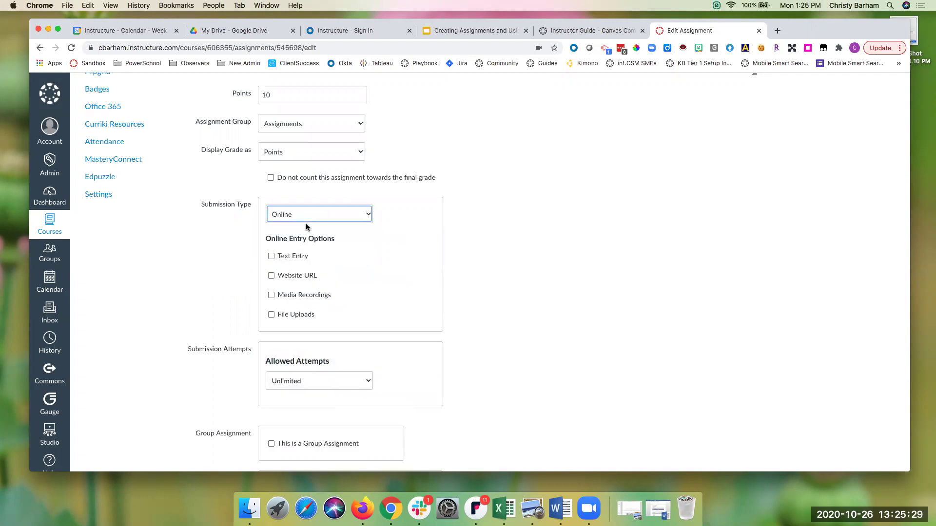
scroll(305, 224, up, 1)
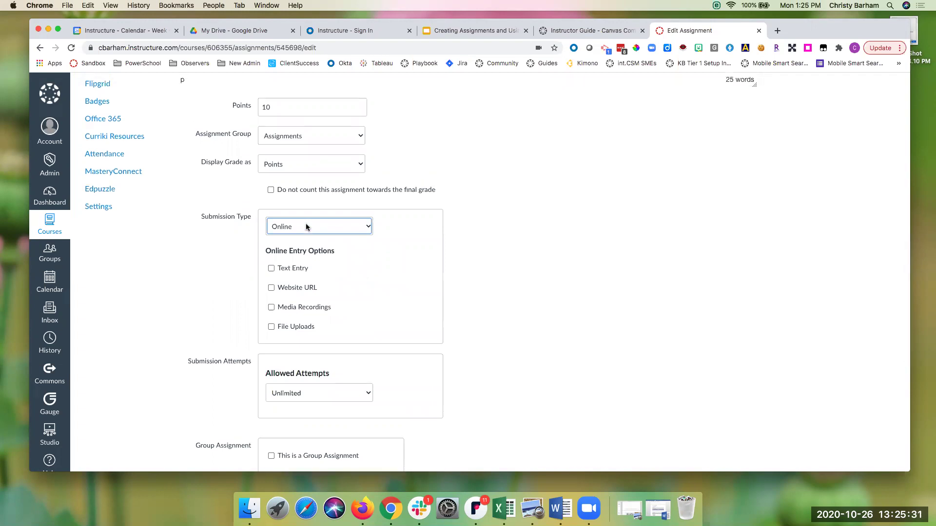
click(272, 307)
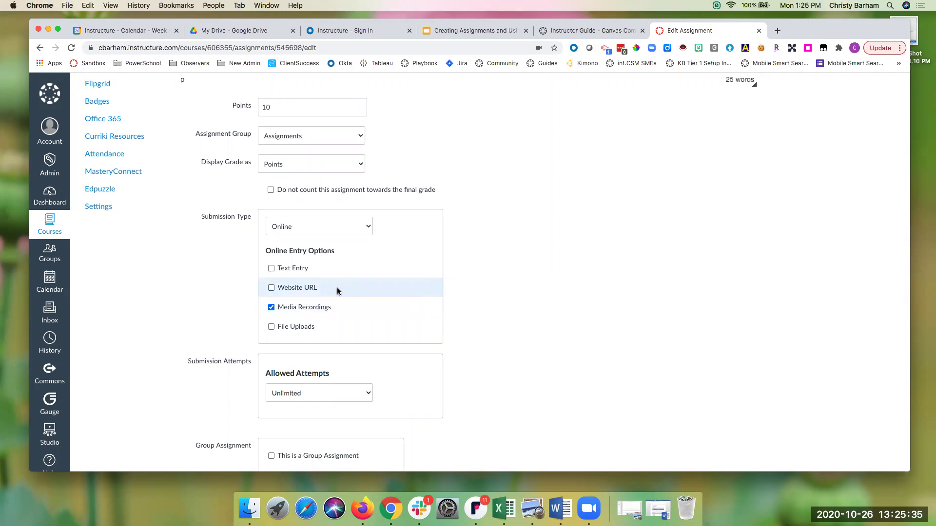
Limit the allowed submission attempts to 2
scroll(337, 291, down, 1)
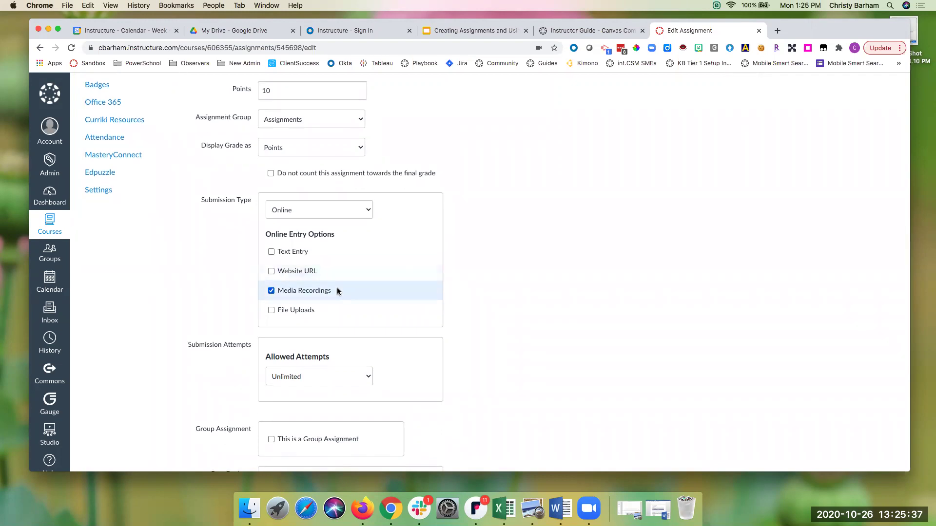
scroll(338, 291, down, 5)
click(355, 248)
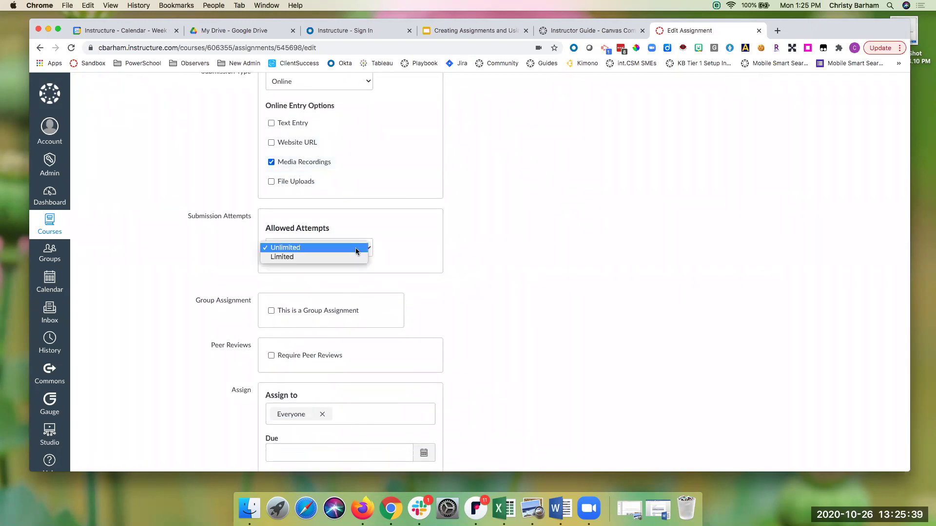
click(353, 257)
click(354, 288)
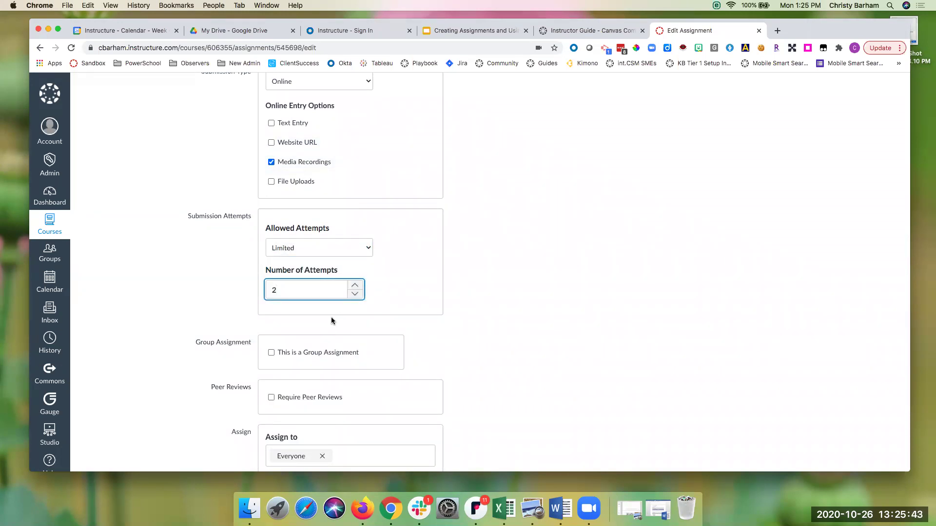
Turn on the group assignment option to view the group set form, cancel it, and turn the option off again
scroll(332, 318, down, 1)
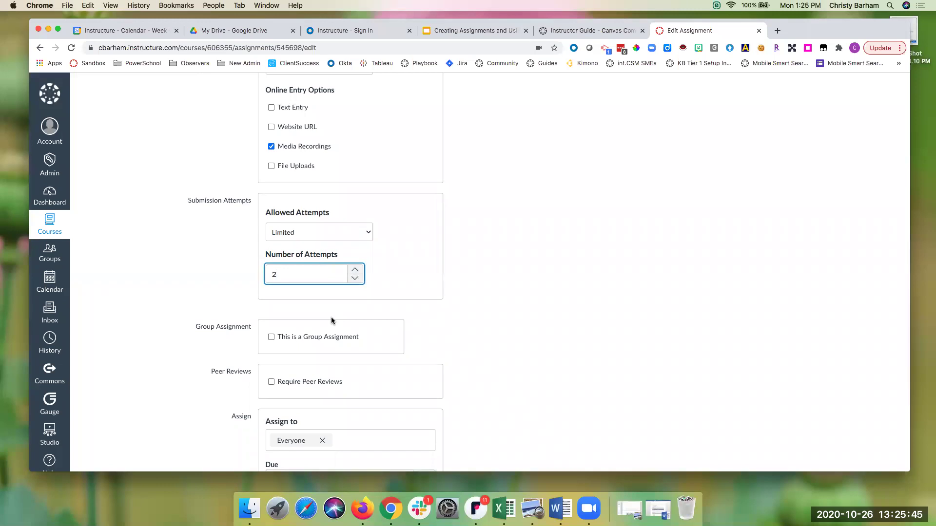
scroll(331, 320, down, 3)
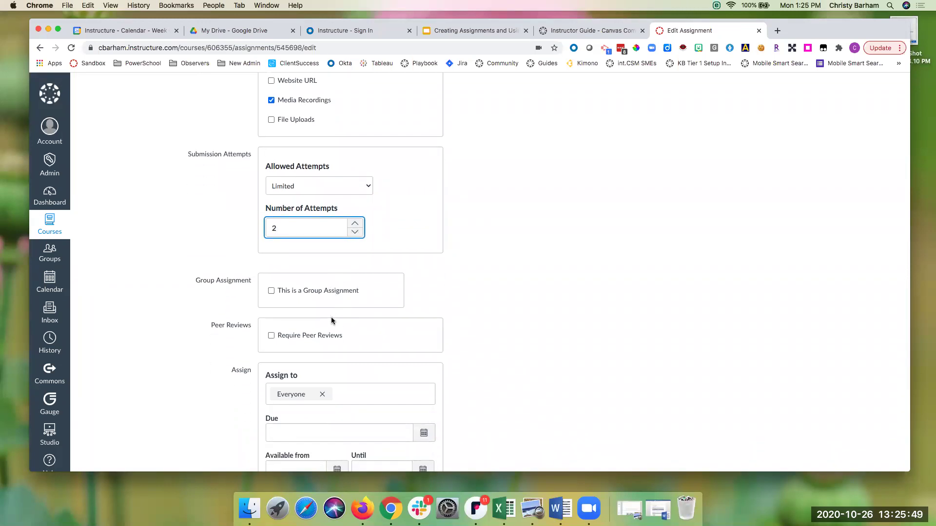
scroll(332, 317, down, 1)
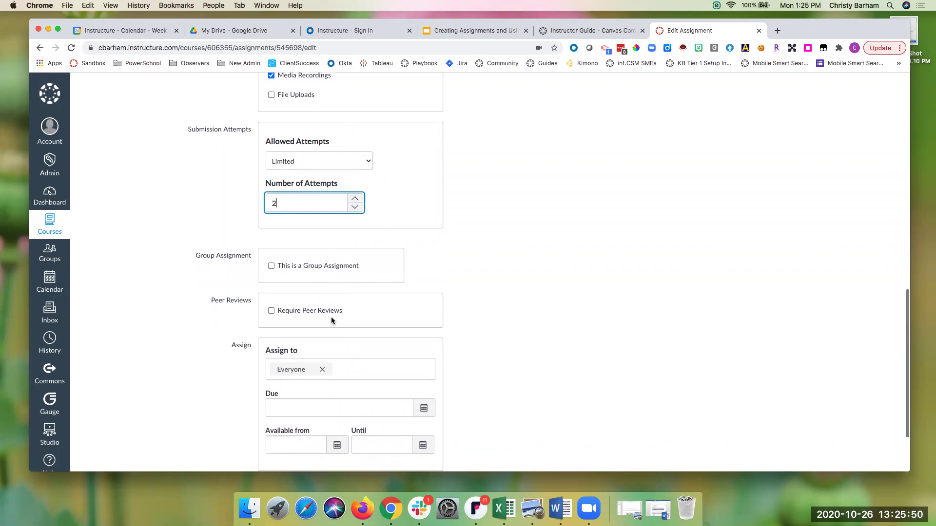
click(271, 266)
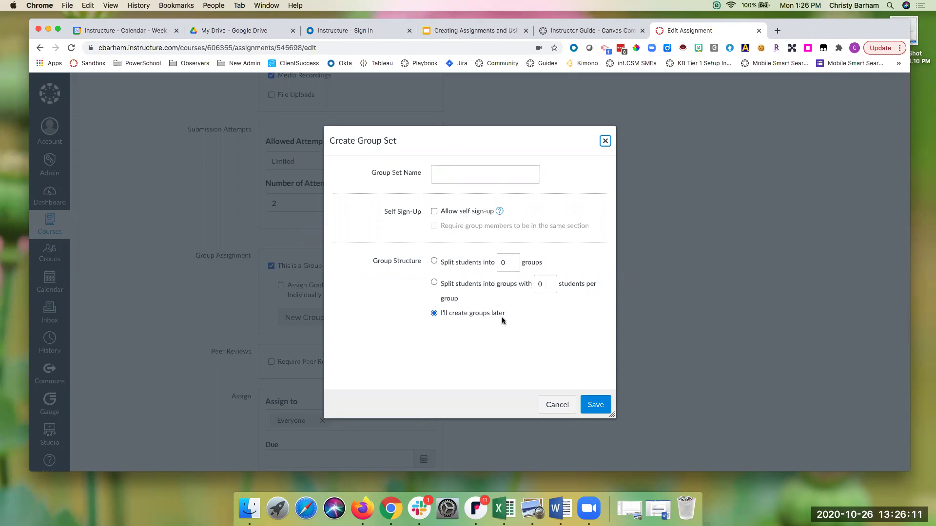
click(553, 403)
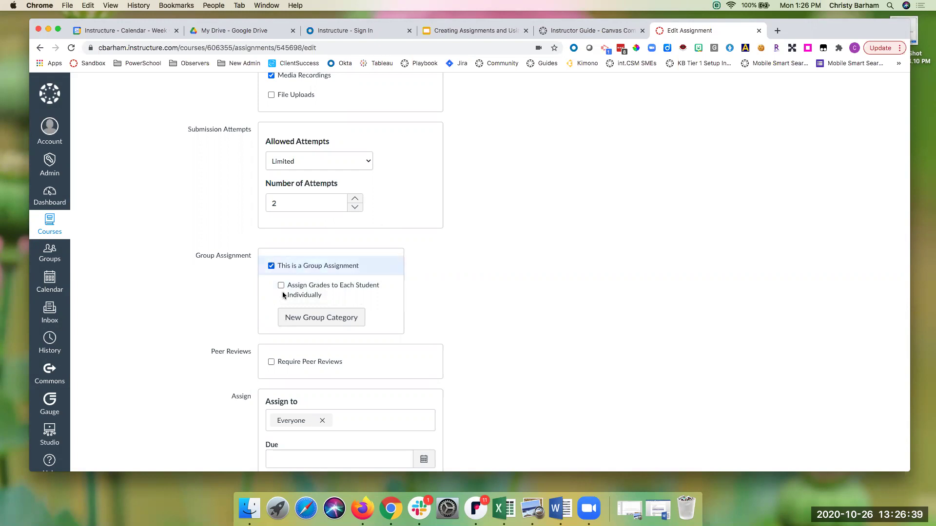
click(271, 267)
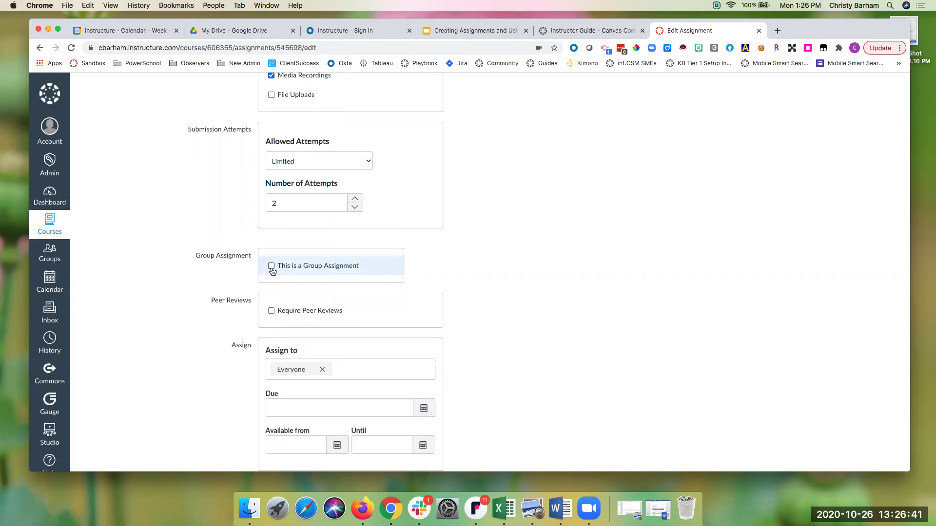
Require peer reviews with automatic assignment to view the related settings, and turn the requirement off again
scroll(279, 288, down, 3)
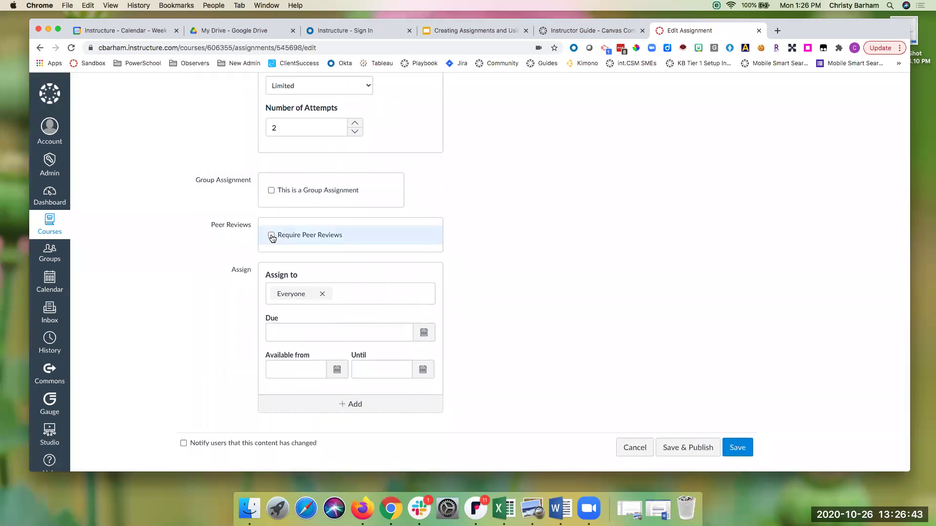
click(272, 235)
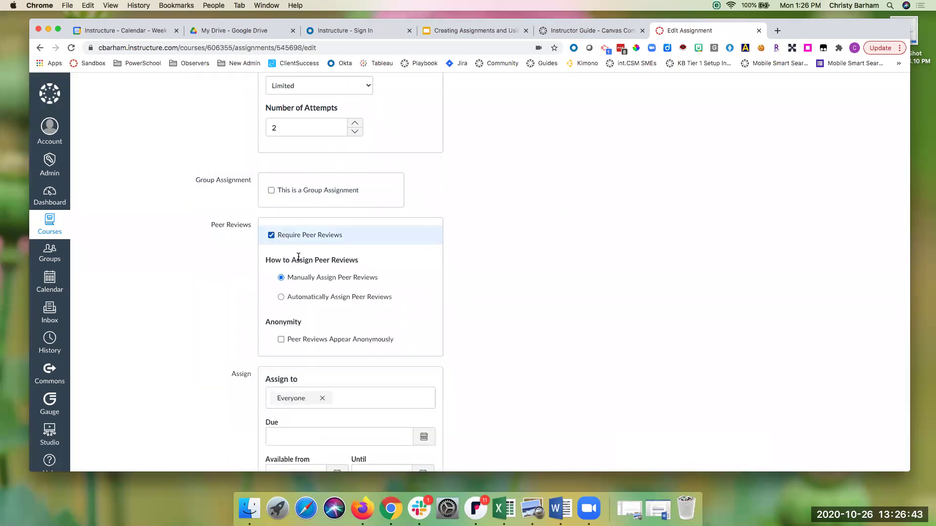
click(281, 297)
drag(298, 336, 288, 335)
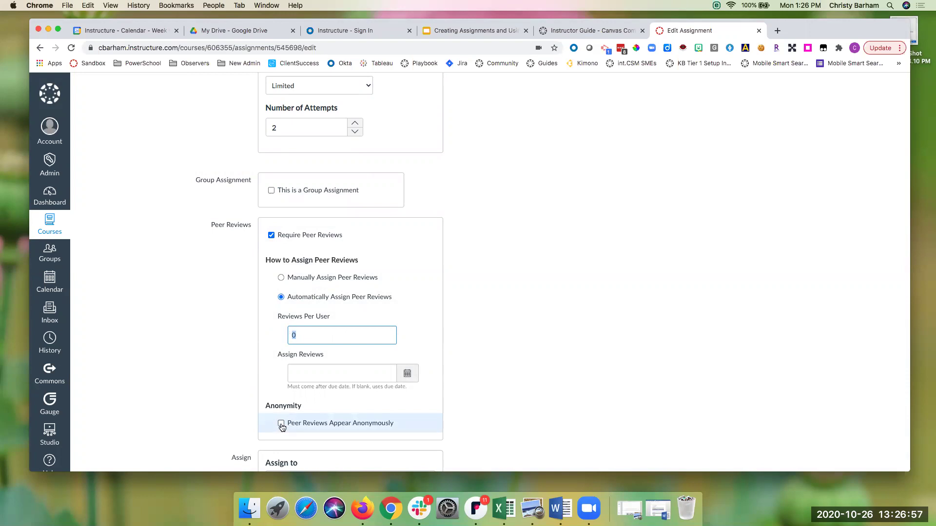
click(273, 236)
Try assigning the activity to the 1st Period section and to a single student, and restore Everyone as the assignee
scroll(322, 272, down, 1)
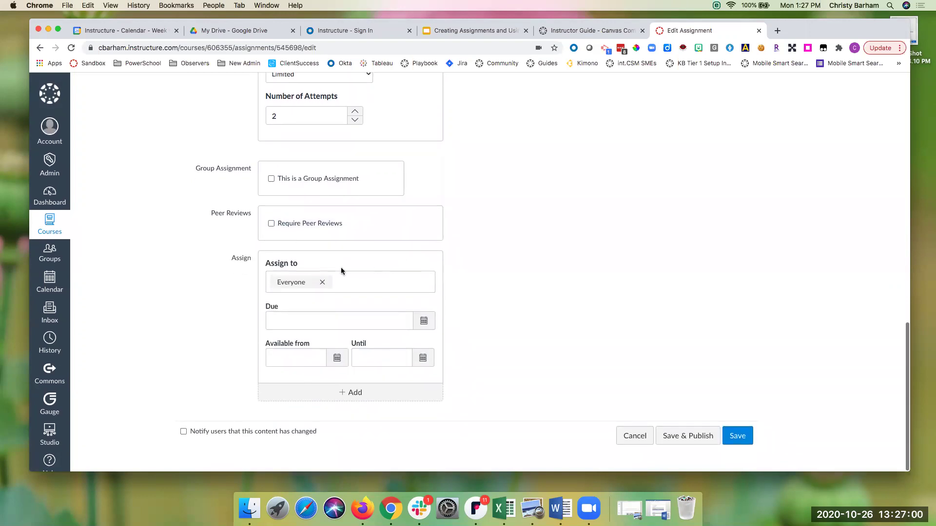
click(322, 284)
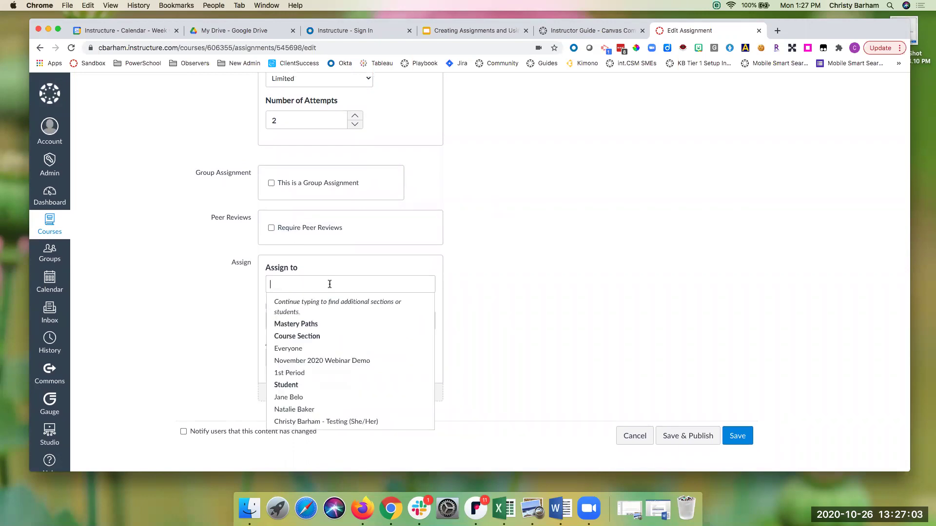
click(305, 372)
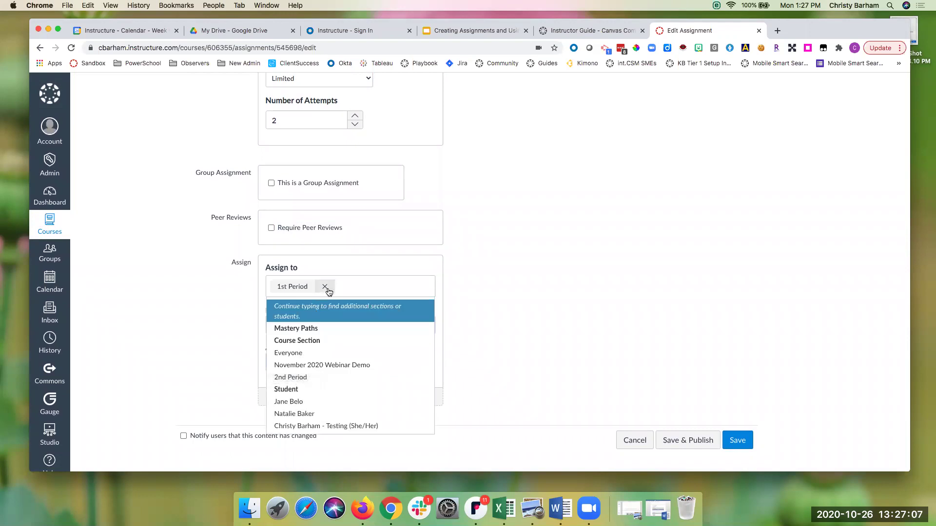
click(325, 287)
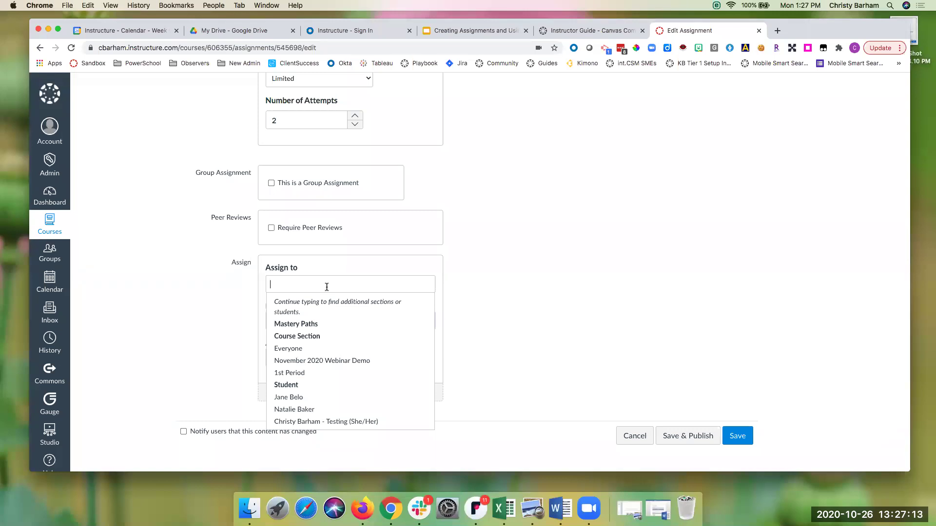
click(307, 408)
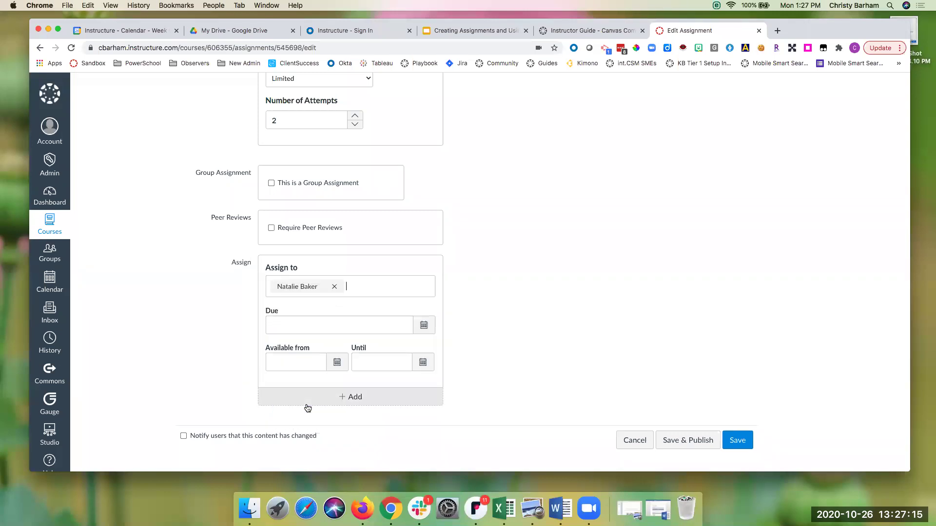
click(335, 287)
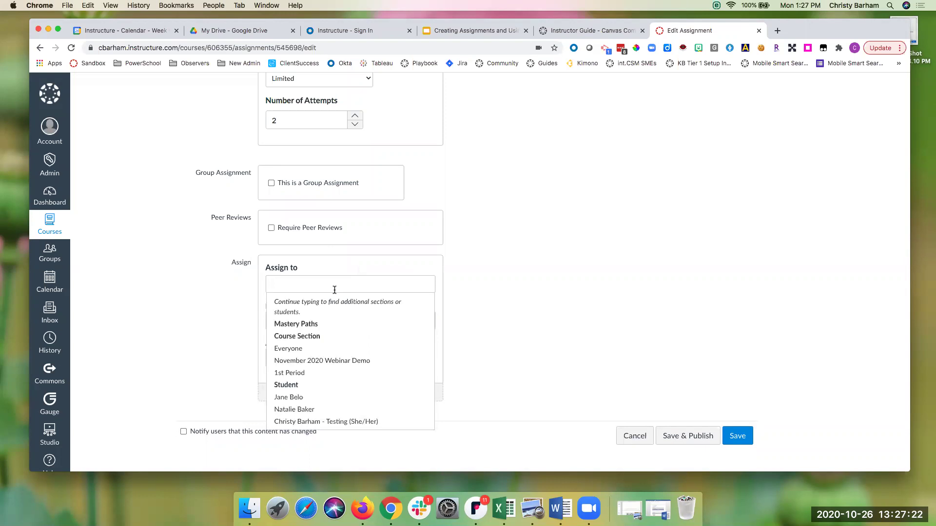
click(314, 347)
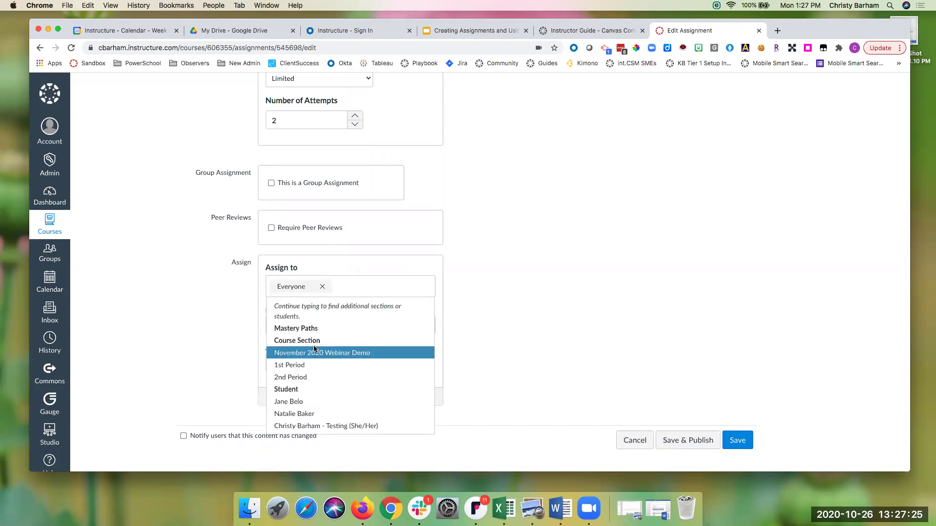
Replace Everyone with the 1st Period section, look through the remaining sections and students, and reassign the activity to Everyone
click(321, 287)
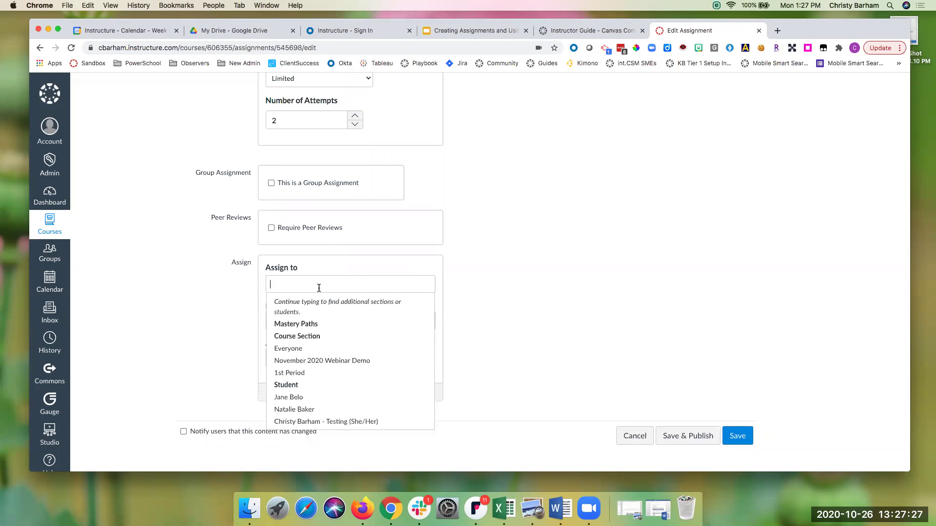
click(299, 373)
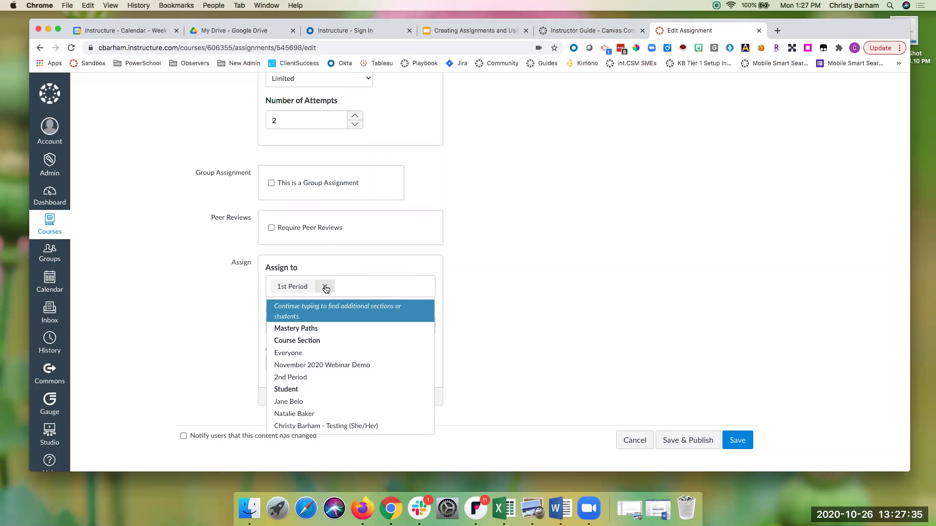
key(Down)
key(Down)
key(Down)
key(Down)
key(Down)
key(Down)
key(Up)
key(Up)
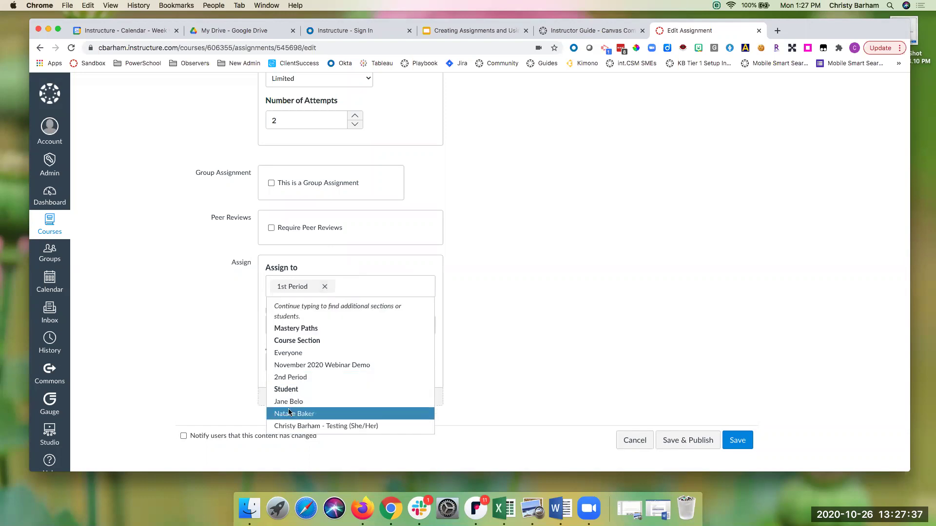
click(325, 286)
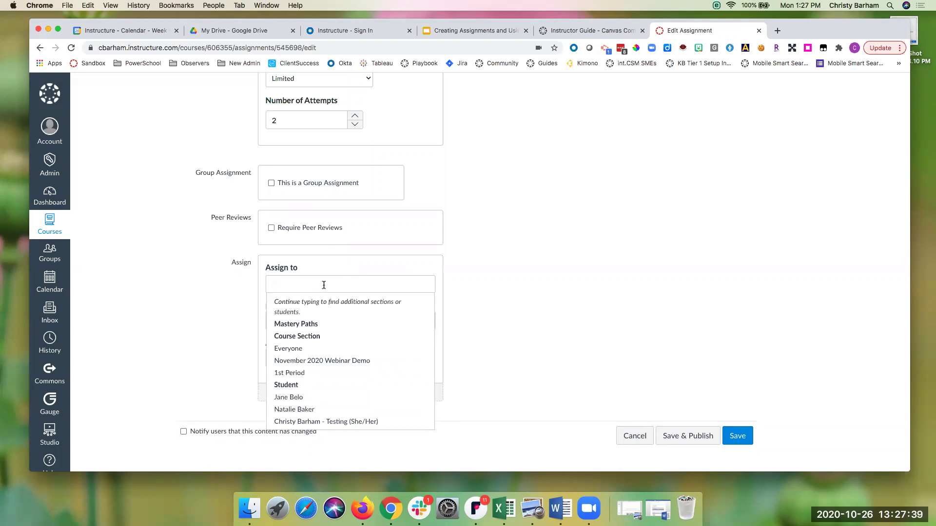
click(299, 347)
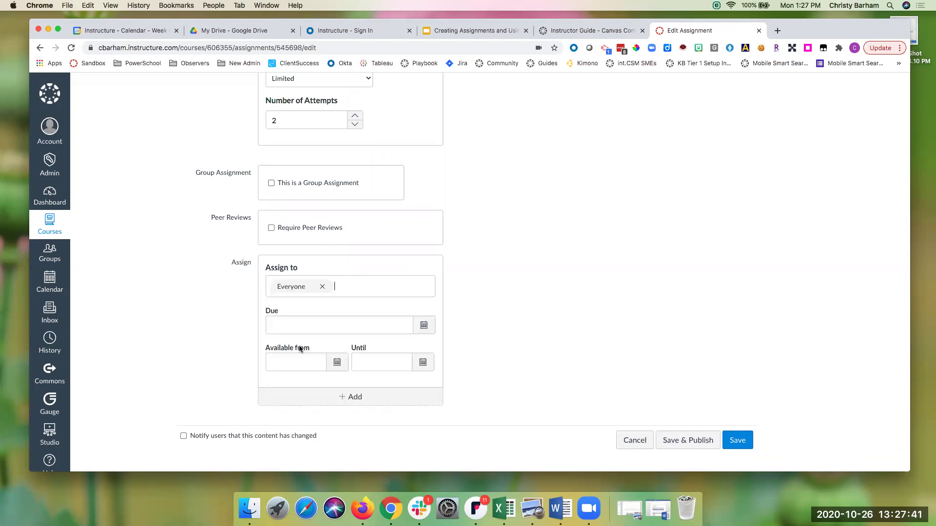
Set the assignment's due date to October 30 at 11:59 pm, and view the Available from calendar without choosing a date
click(502, 310)
click(424, 325)
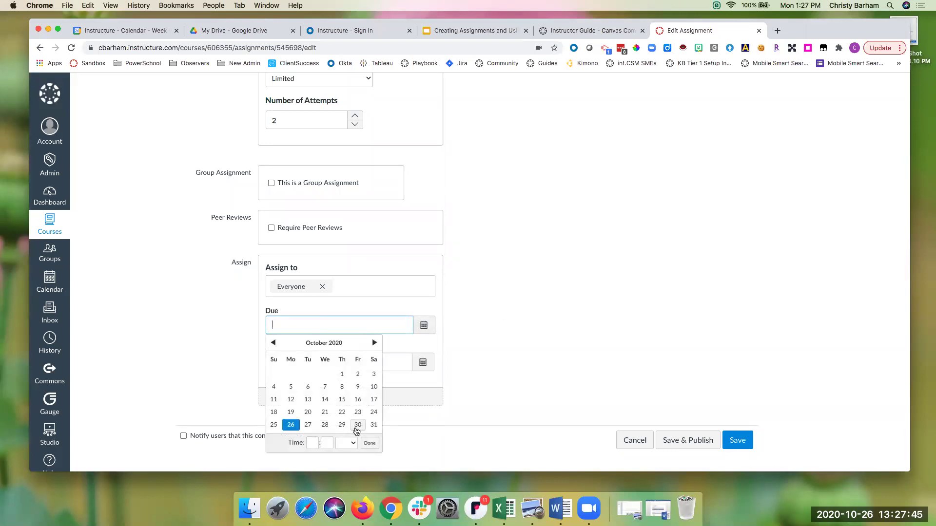
click(358, 425)
click(539, 332)
scroll(383, 309, down, 1)
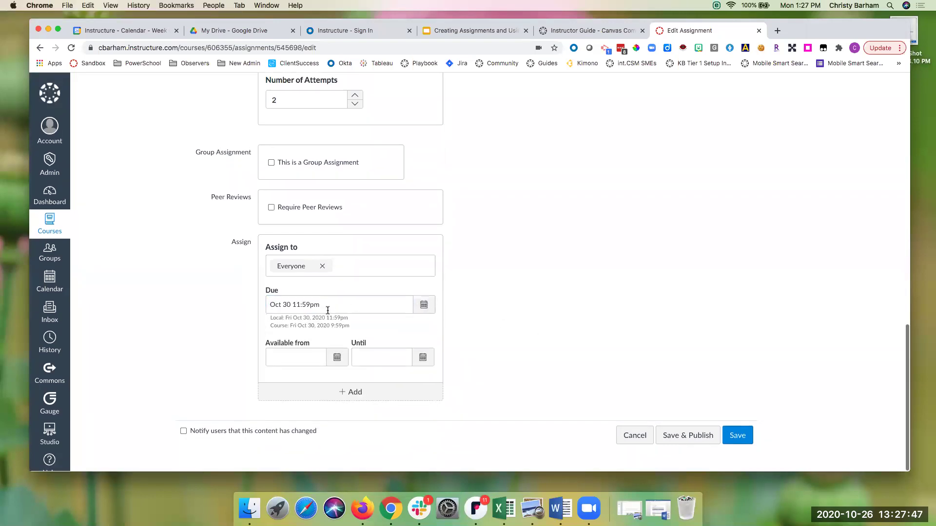
click(423, 305)
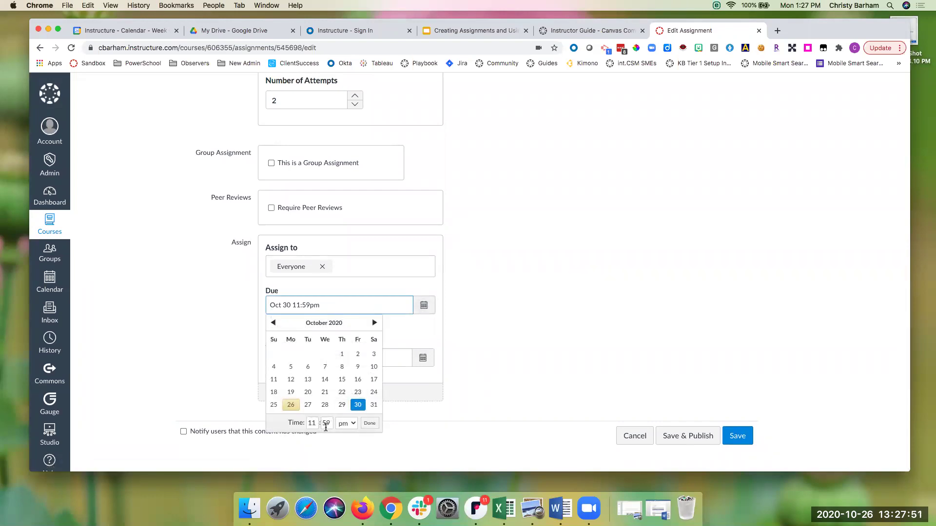
click(369, 423)
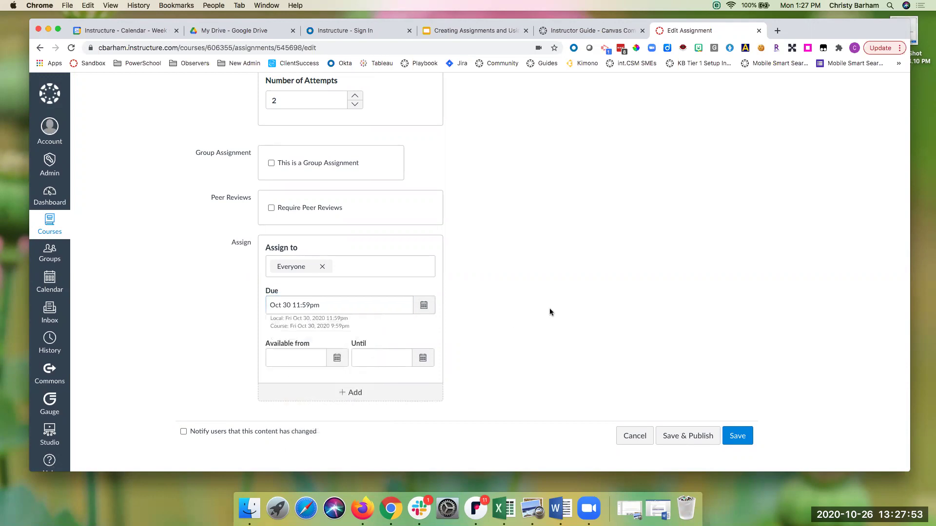
click(337, 359)
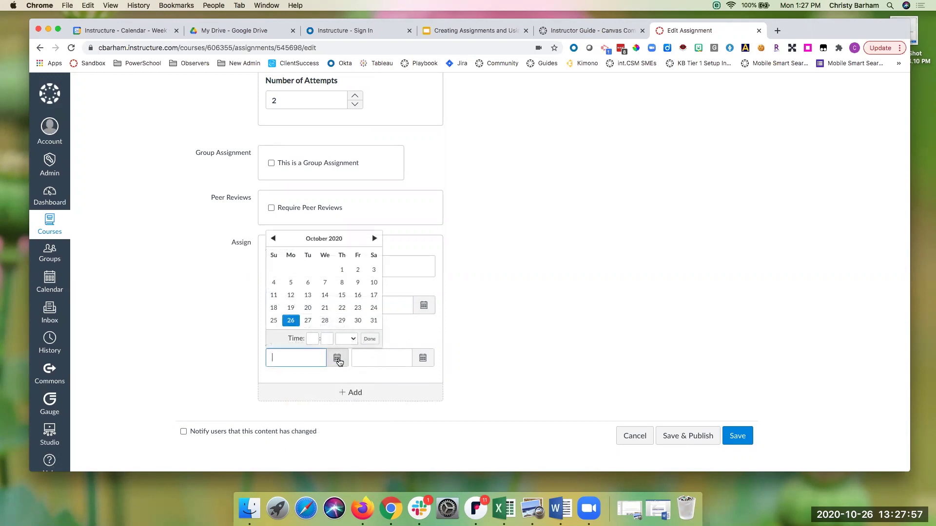
click(487, 259)
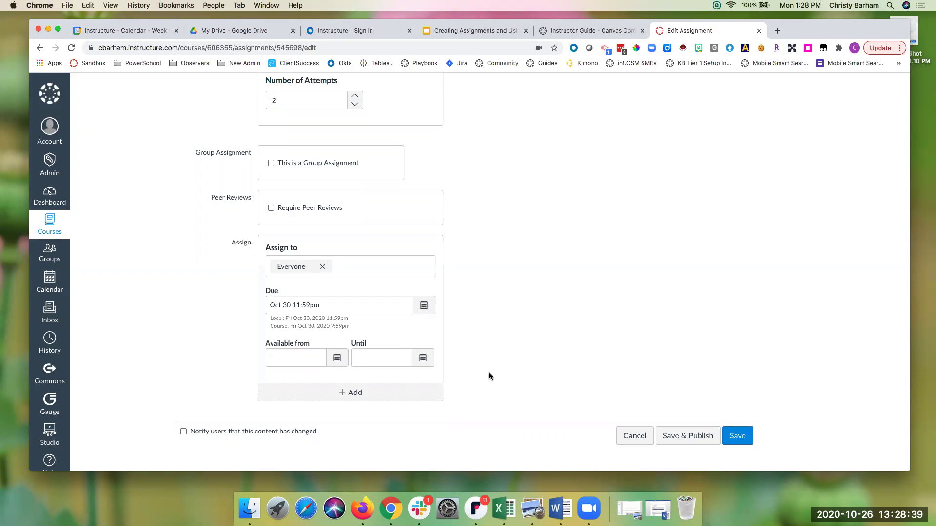
Replace Everyone with the 1st Period section as the assignee of the October 30 due date
click(322, 266)
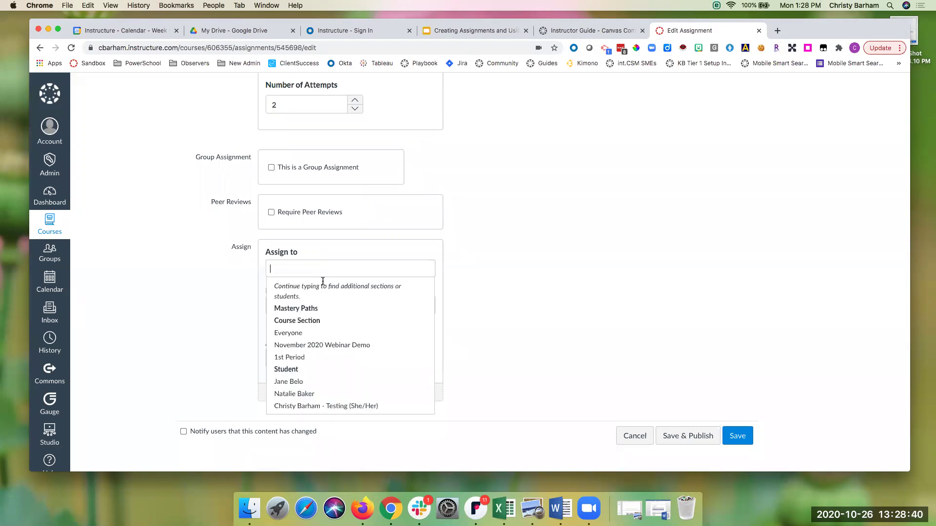
click(309, 359)
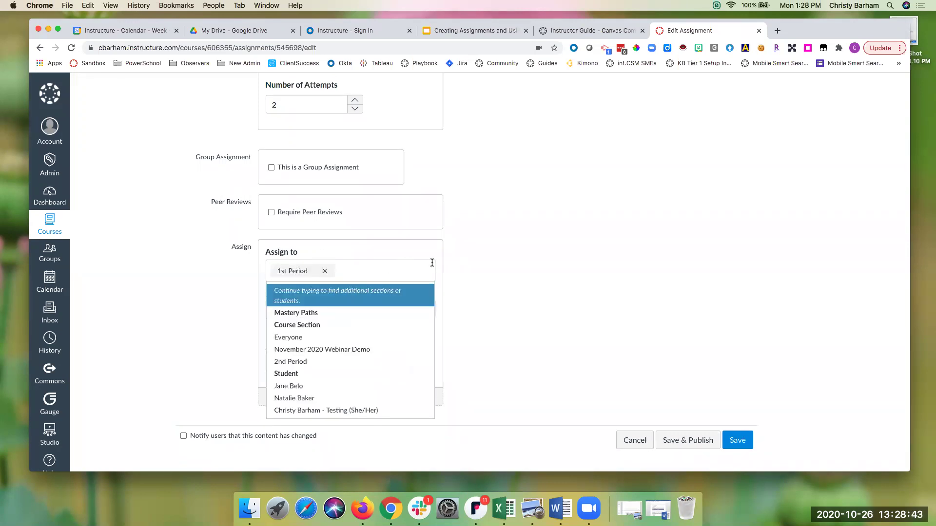
click(518, 269)
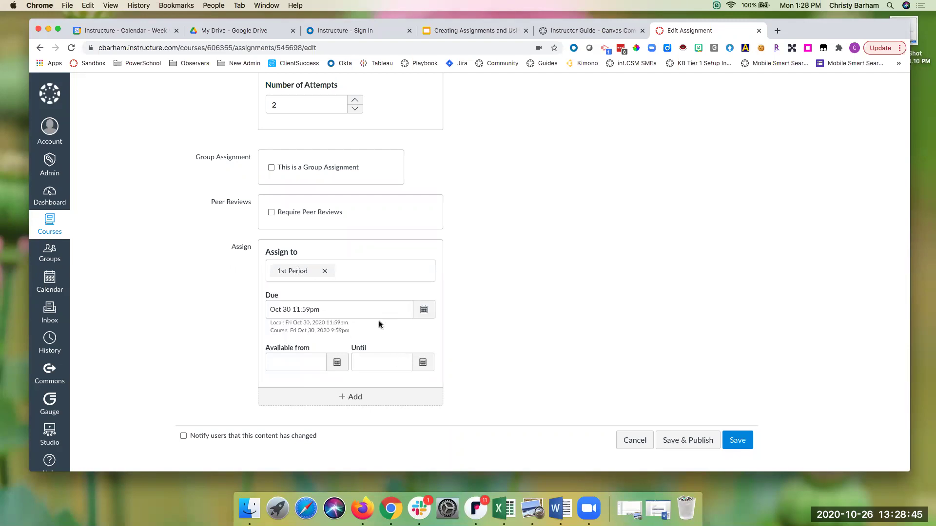
Add a second assignee block for the 2nd Period section with a due date of October 29
click(361, 396)
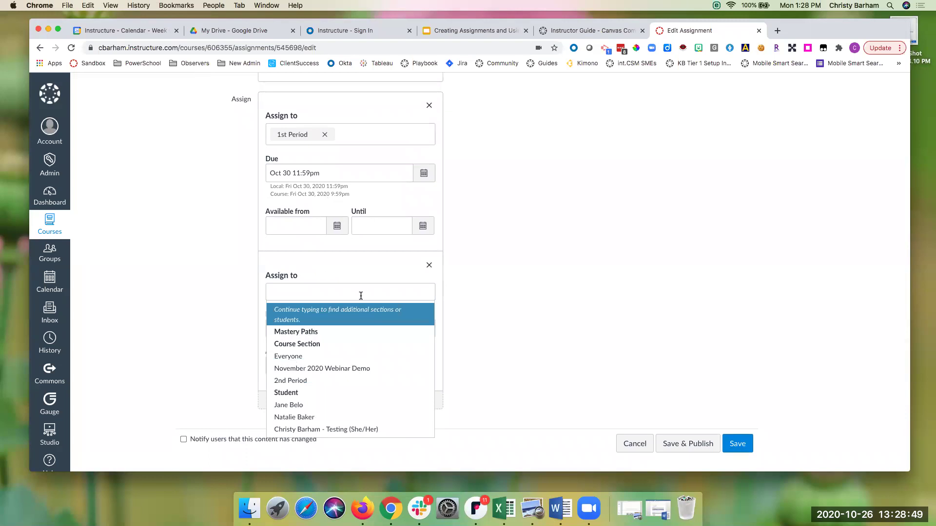
text(2n)
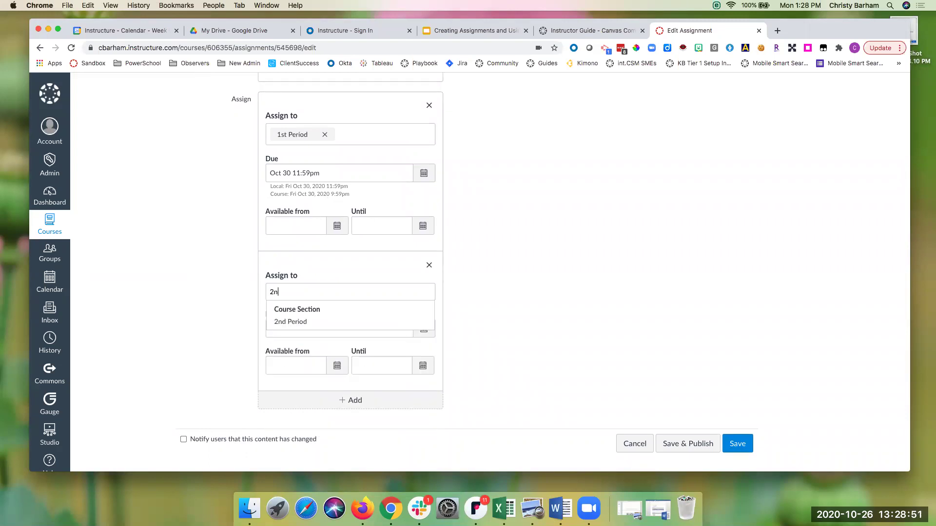
click(346, 293)
click(332, 323)
click(423, 333)
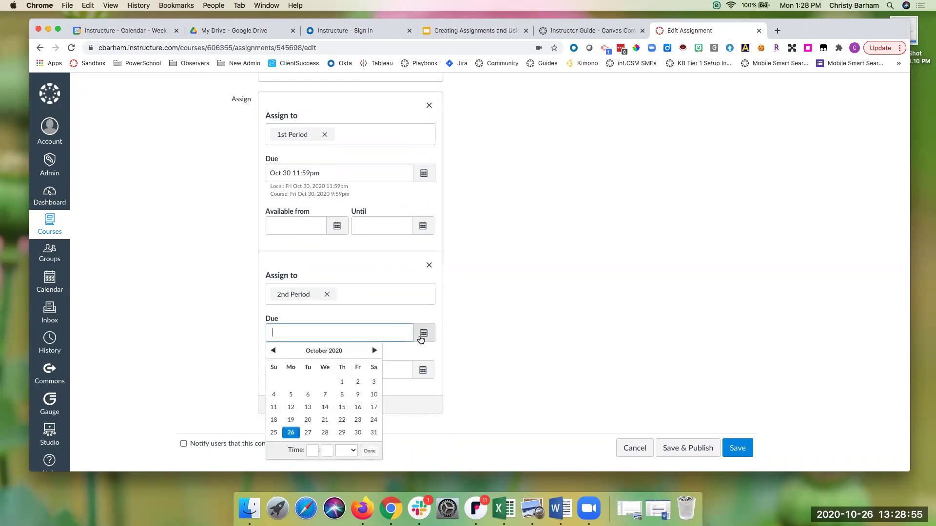
click(343, 433)
scroll(501, 347, down, 1)
click(499, 351)
Add a third assignee block containing only the 3rd Period section, removing the Everyone Else entry picked by mistake
click(393, 392)
scroll(341, 410, down, 3)
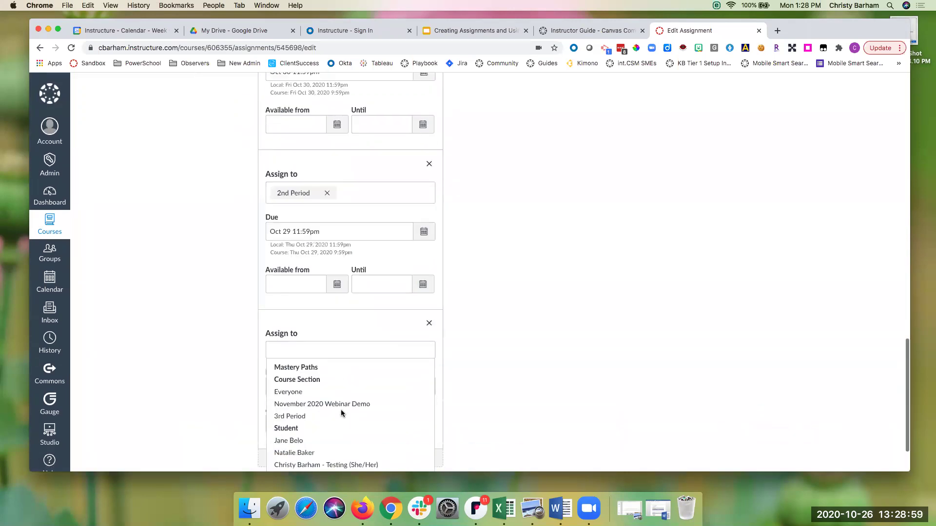
text(3r)
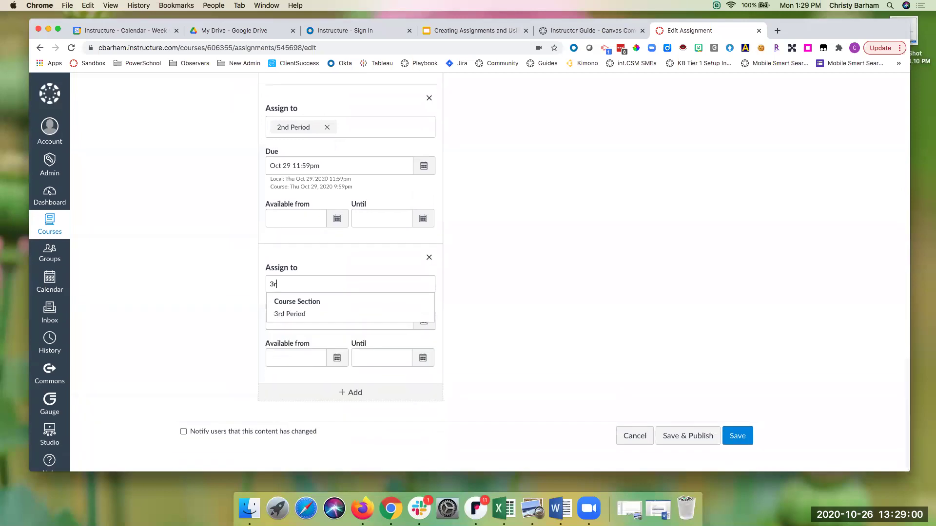
click(329, 315)
key(Down)
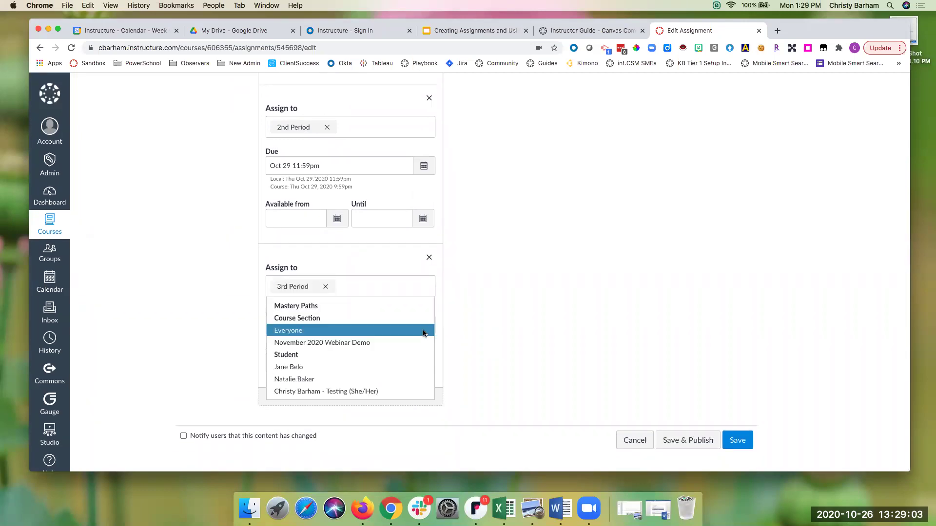
click(423, 329)
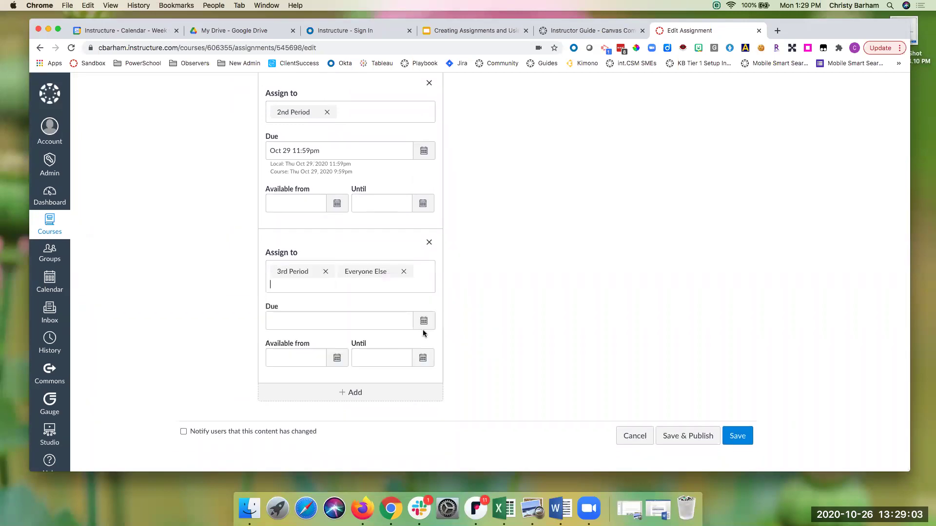
click(497, 314)
click(404, 272)
click(458, 317)
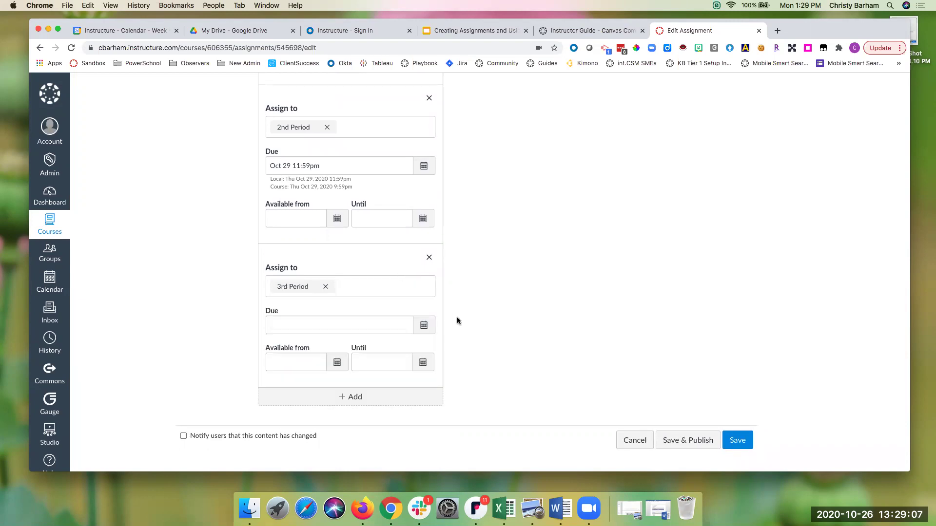
Set the 3rd Period section's due date to October 27
click(427, 331)
click(307, 424)
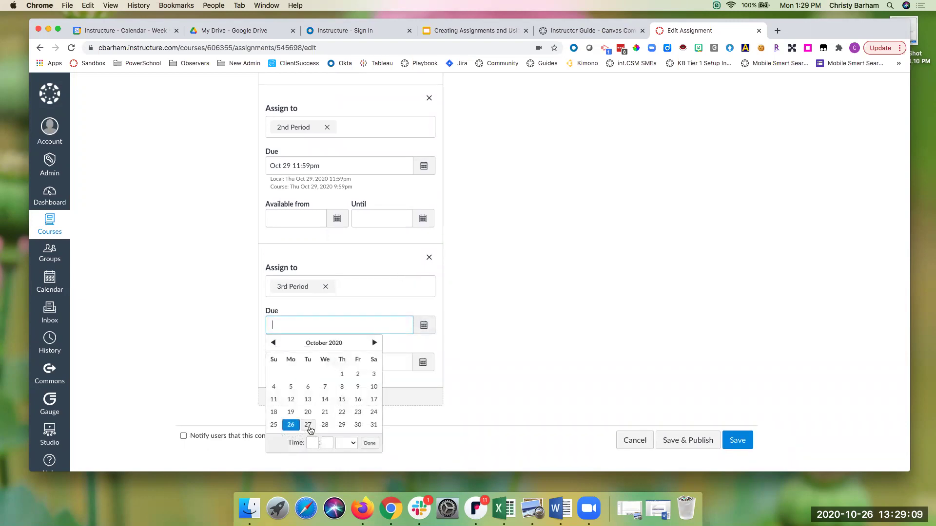
click(609, 289)
scroll(536, 322, down, 1)
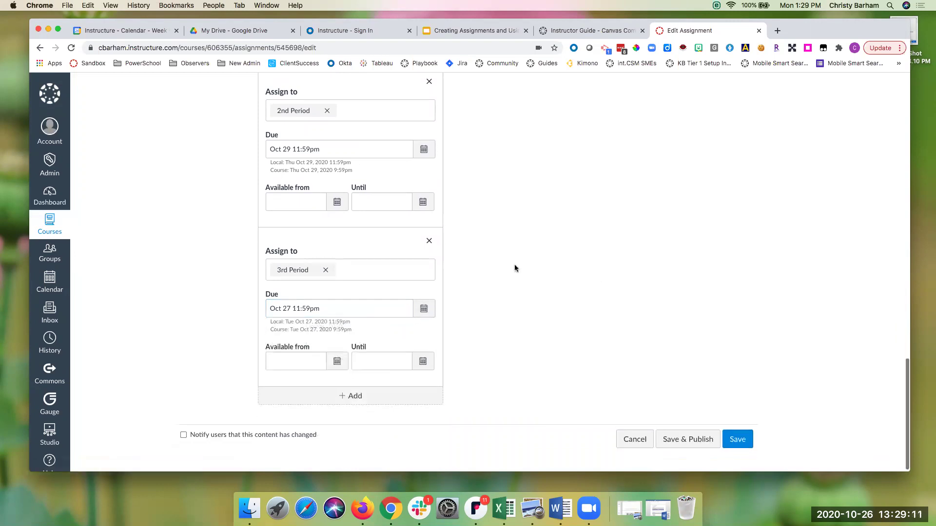
Review the sections' due dates and the rest of the assignment's settings, from its instructions down to the save options
scroll(336, 264, up, 3)
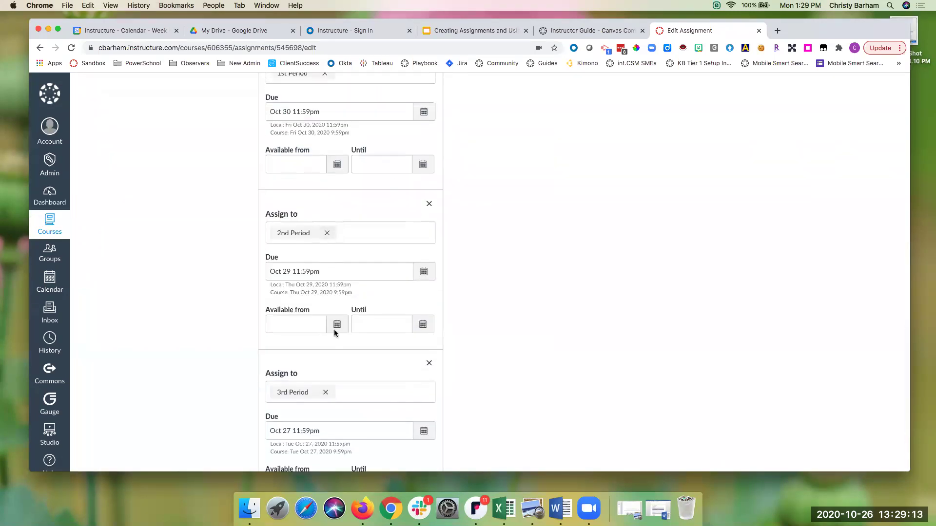
scroll(344, 300, up, 3)
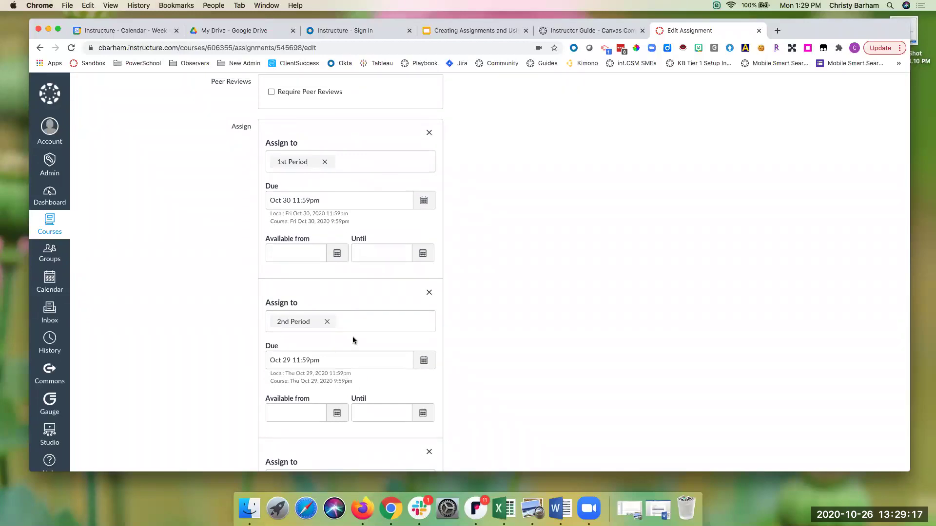
scroll(352, 337, down, 3)
scroll(340, 372, down, 3)
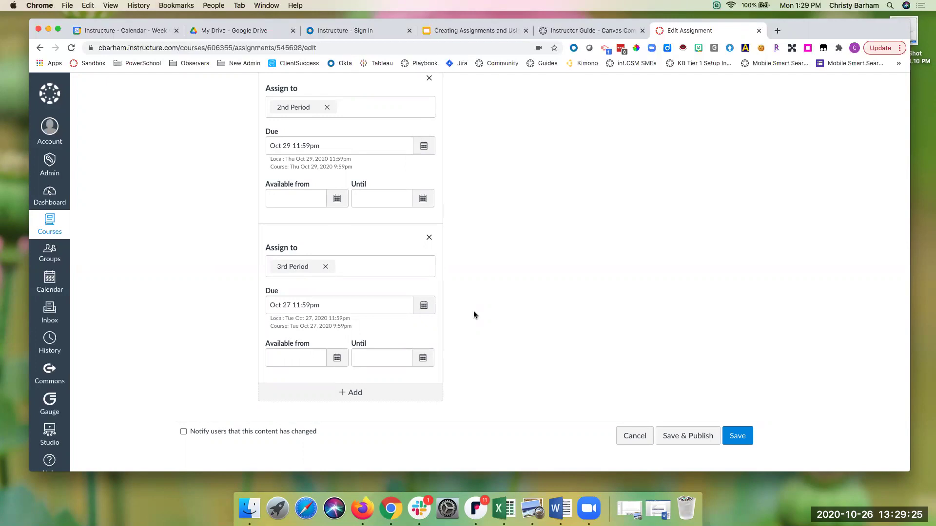
scroll(473, 314, up, 15)
scroll(474, 315, up, 5)
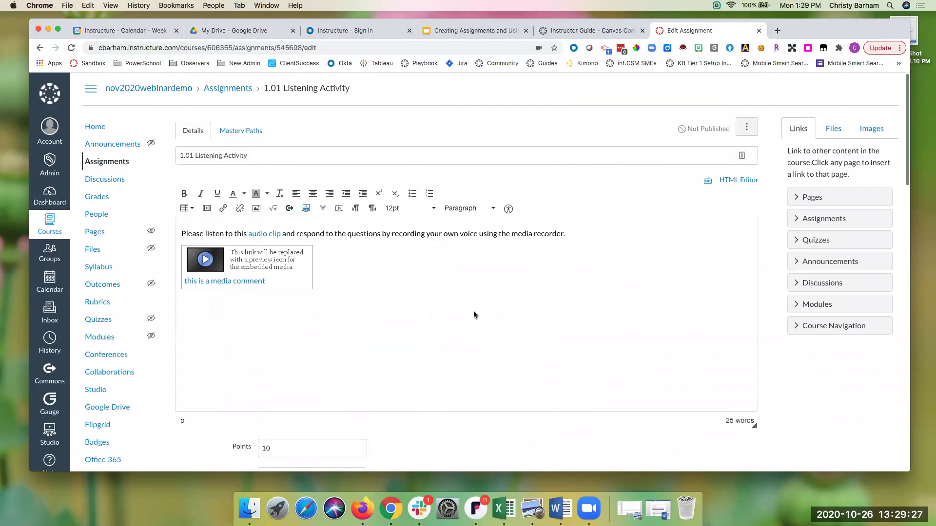
scroll(473, 315, down, 8)
scroll(473, 315, down, 15)
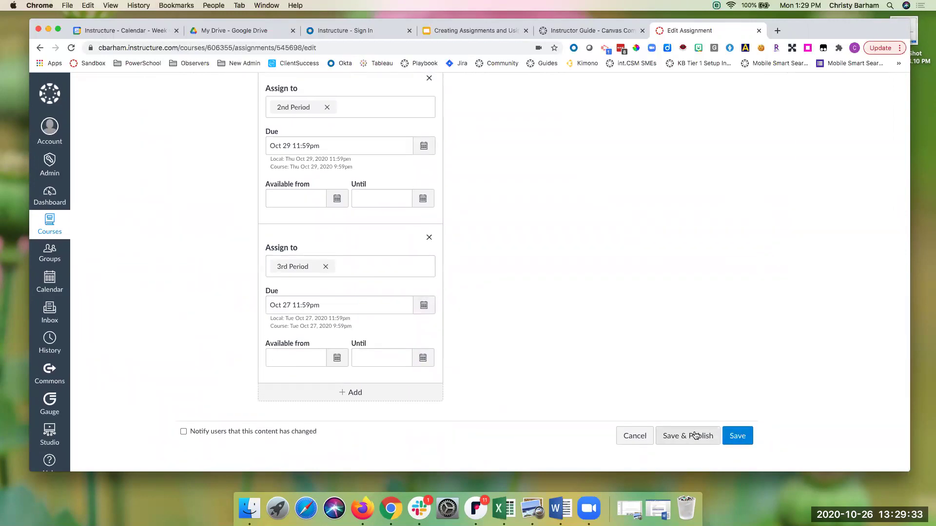
Save the assignment without including the November 2020 Webinar Demo section, and return to the course home page
click(736, 437)
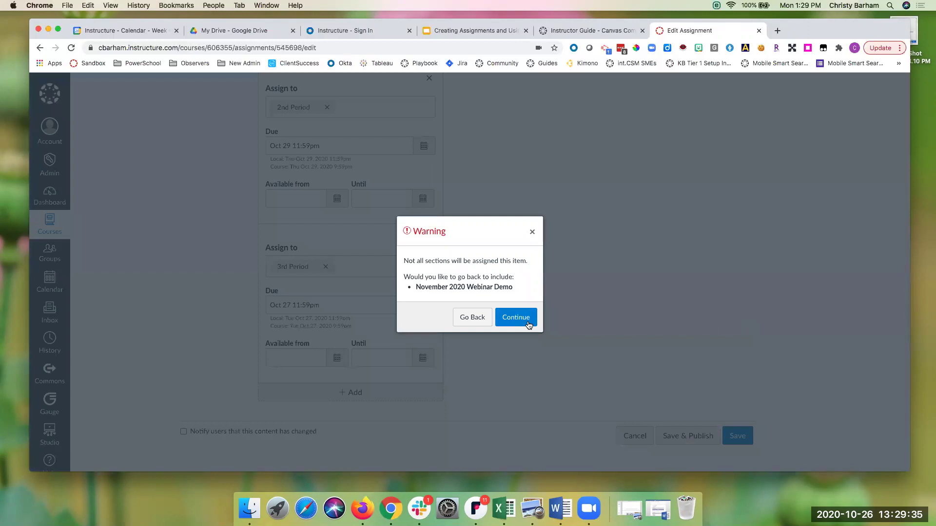
click(528, 324)
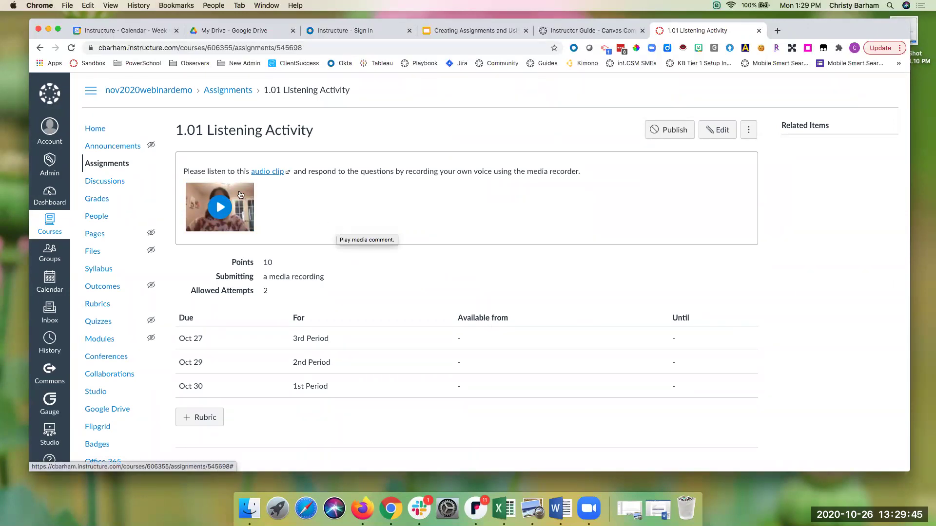
click(98, 128)
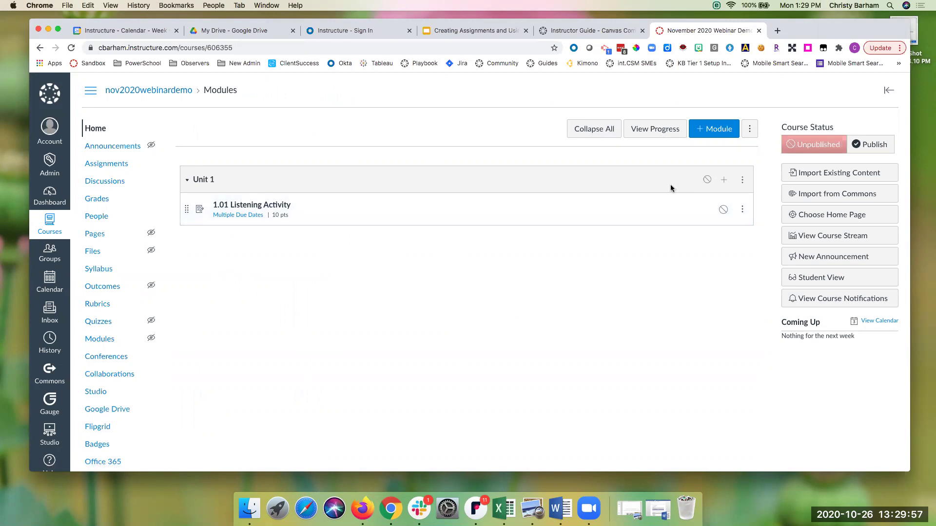
Publish the Unit 1 module, its 1.01 Listening Activity assignment and the course itself
click(706, 180)
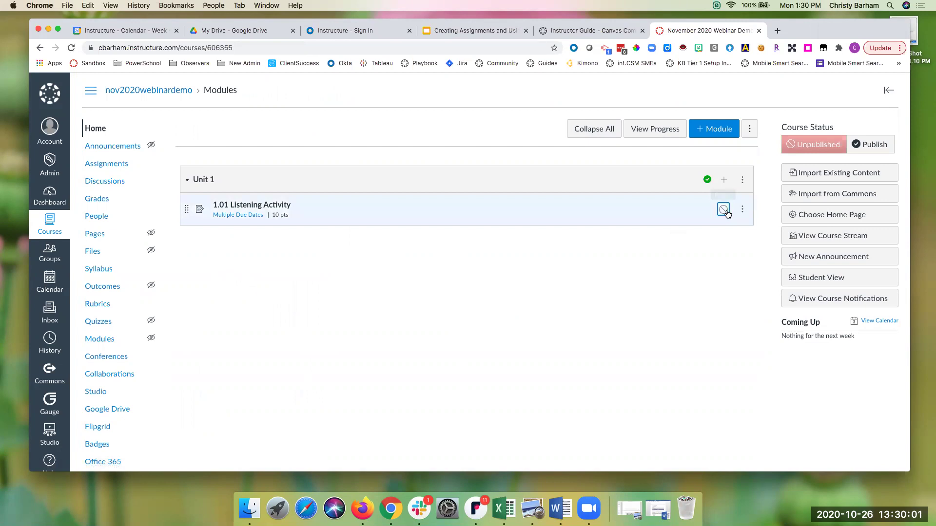
click(723, 210)
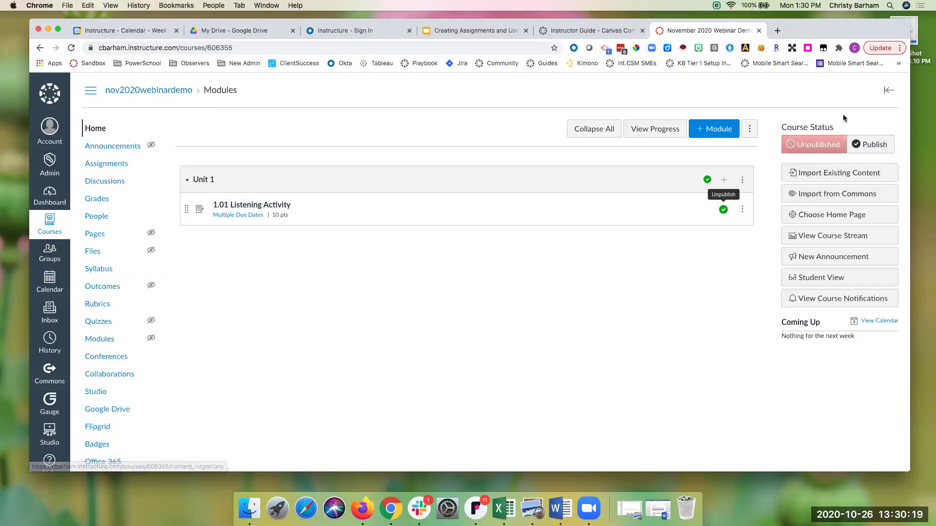
click(880, 150)
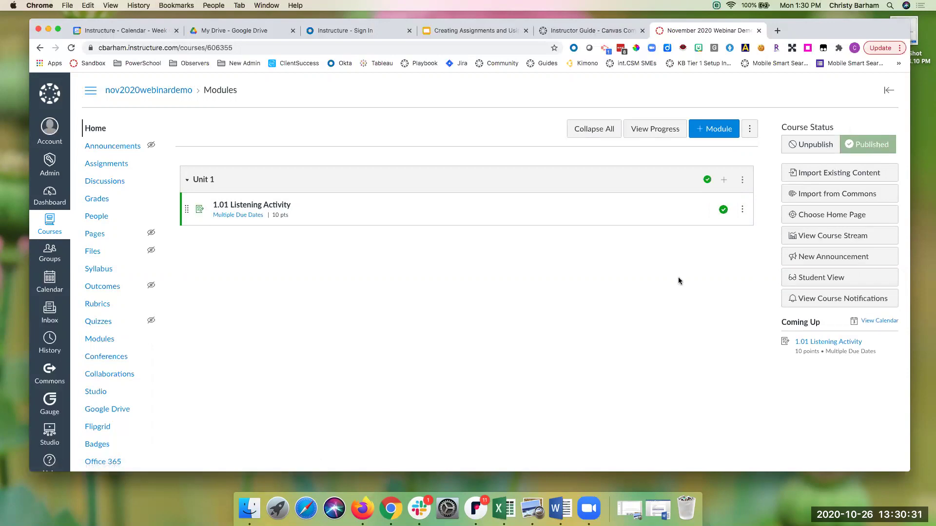
Add a new assignment named "1.02 Frayer Model" to the Unit 1 module and open it
click(724, 181)
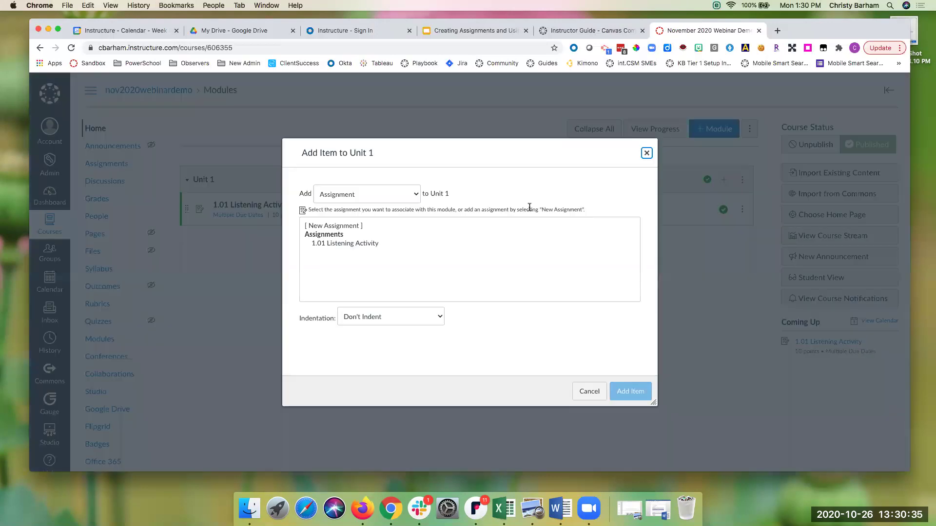
click(351, 227)
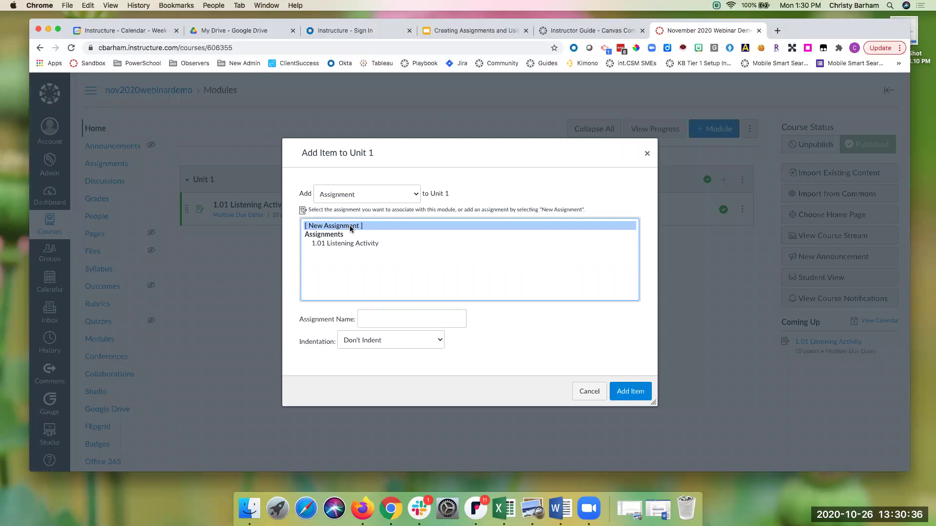
click(368, 321)
text(1.02 Frayer M)
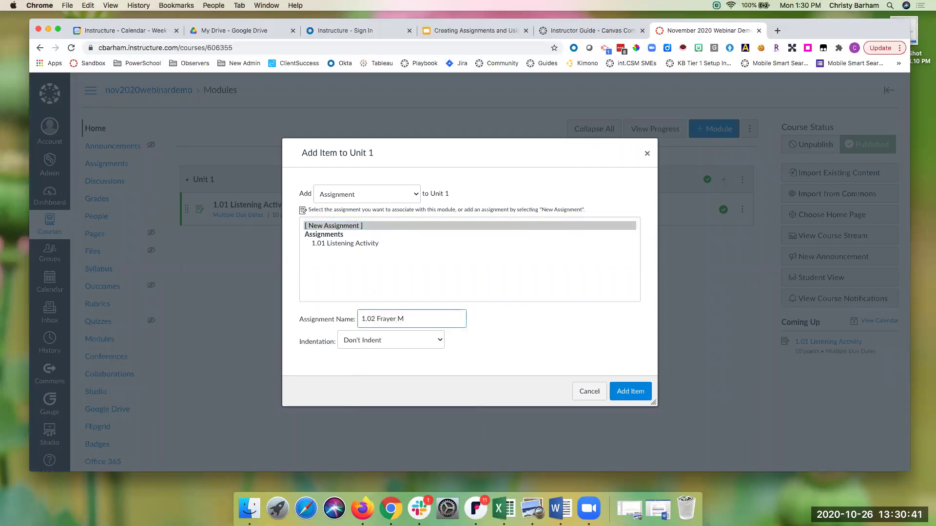
text(Aodel)
click(635, 393)
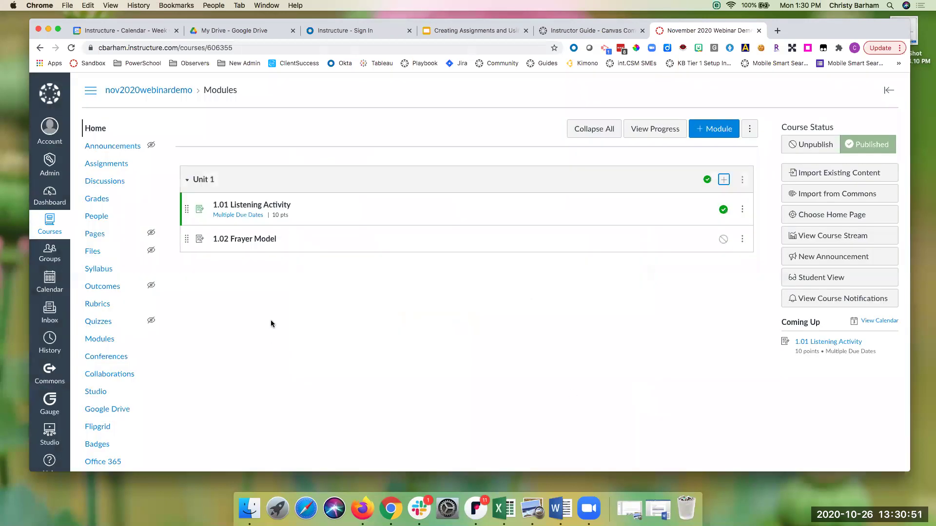
click(258, 240)
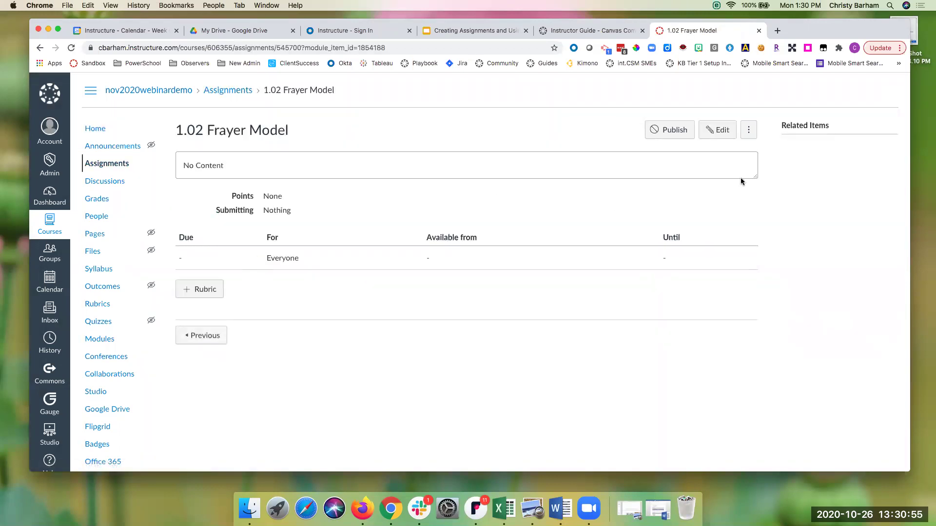
Open the 1.02 Frayer Model assignment for editing and set its points to 10
click(718, 130)
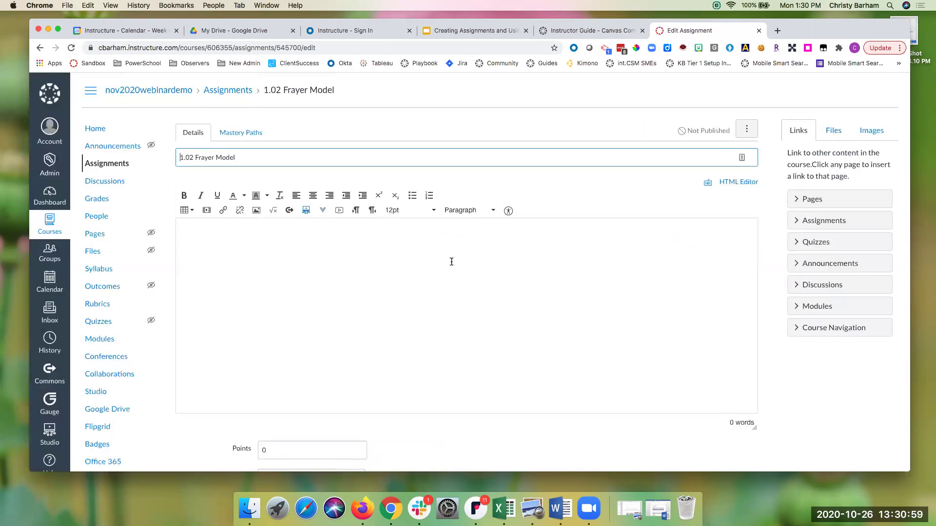
scroll(451, 262, down, 10)
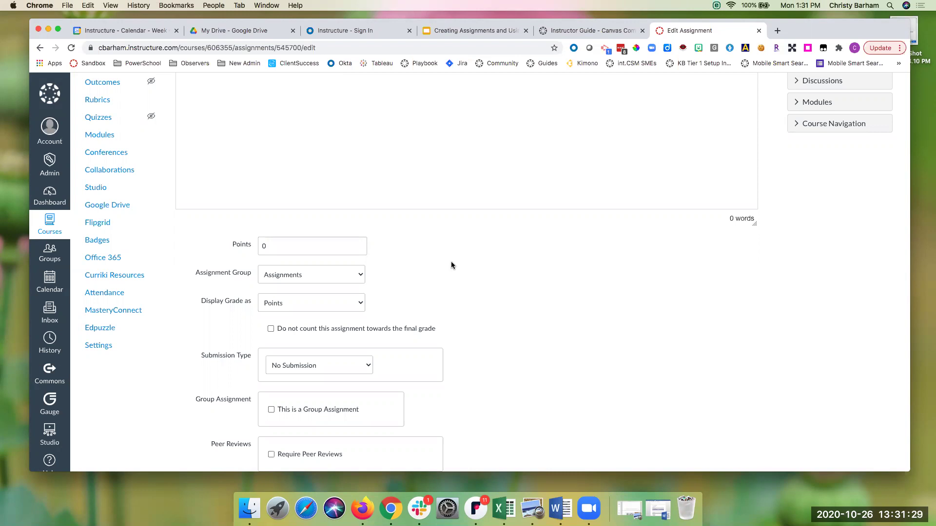
scroll(452, 265, up, 5)
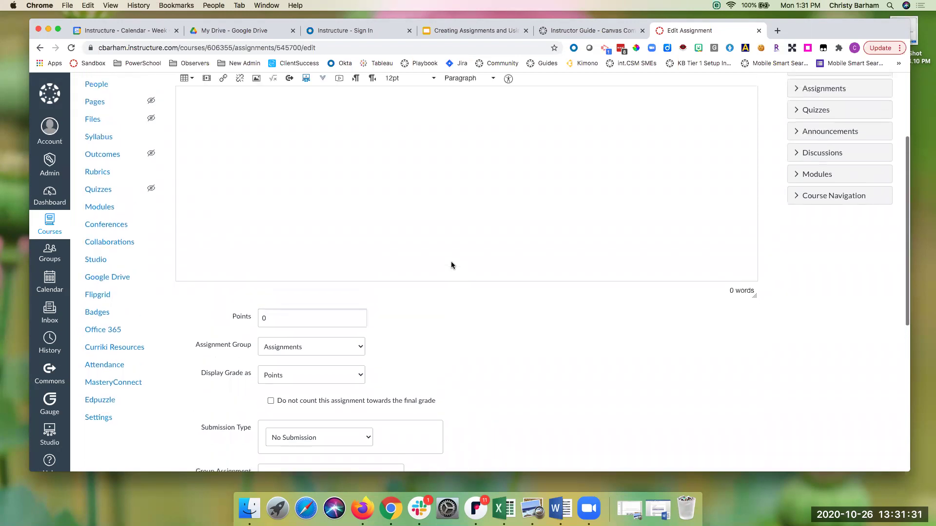
scroll(451, 265, down, 4)
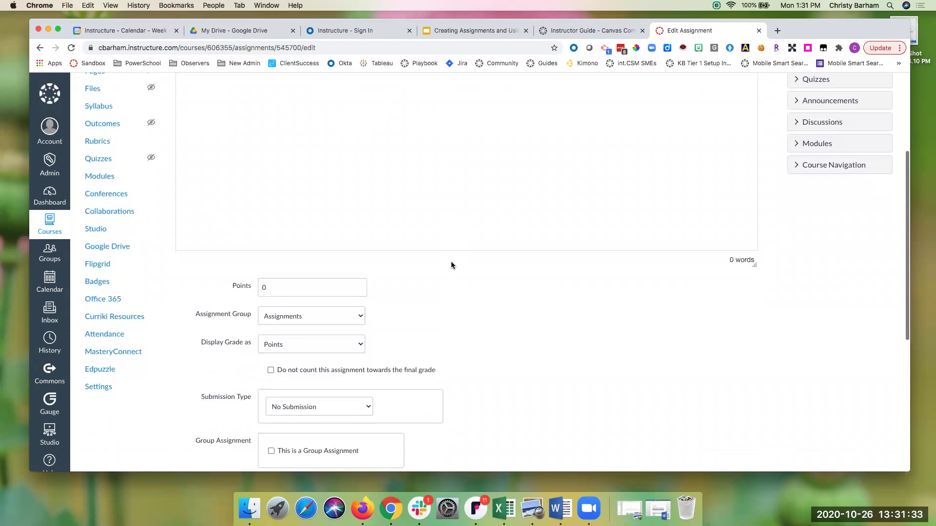
scroll(452, 265, down, 1)
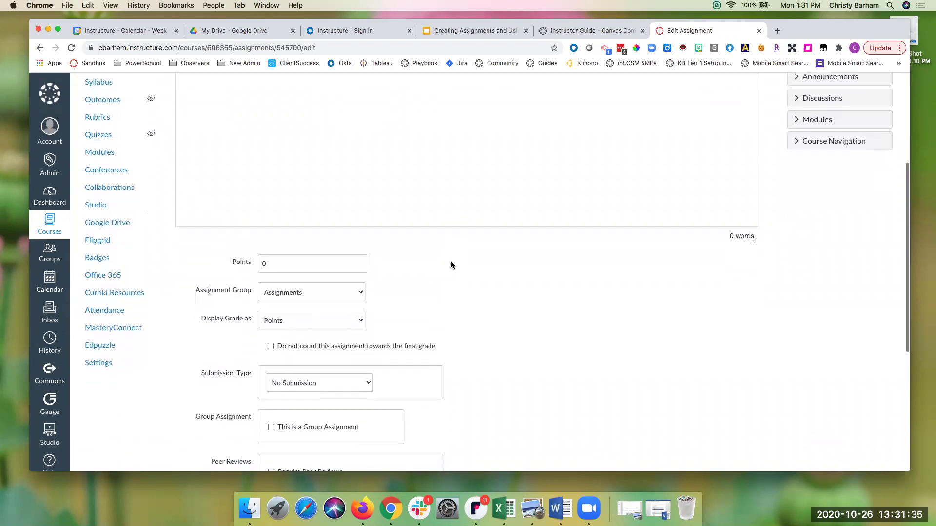
click(262, 264)
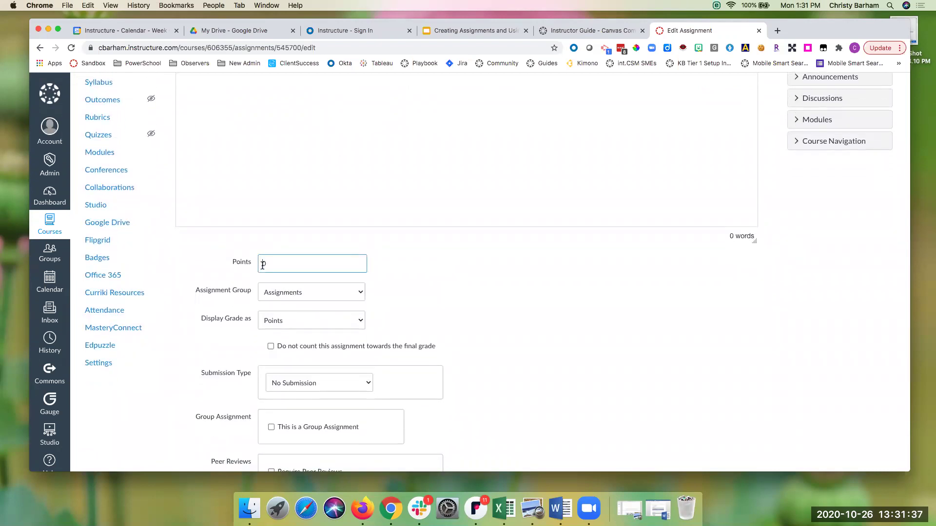
text(10)
Set the submission type to External Tool and choose Google Docs Cloud Assignment as the tool
scroll(506, 275, down, 1)
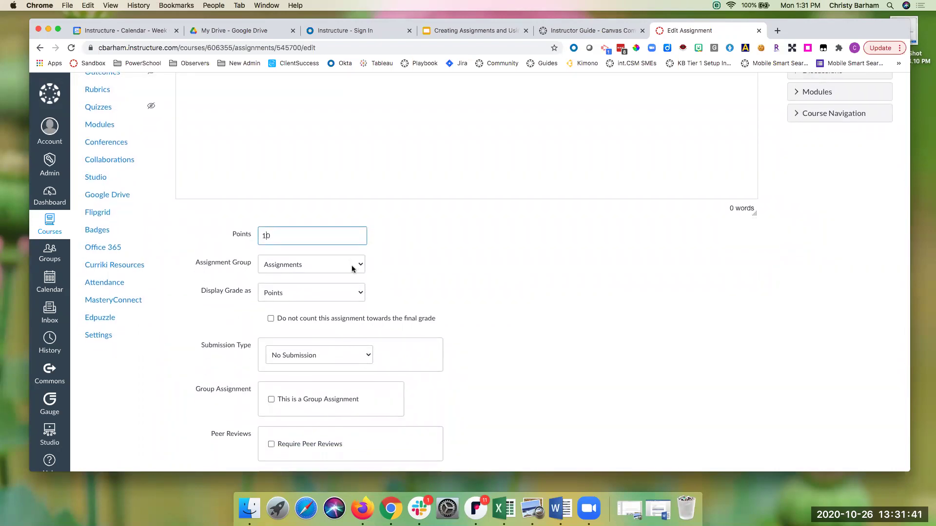
scroll(356, 288, down, 1)
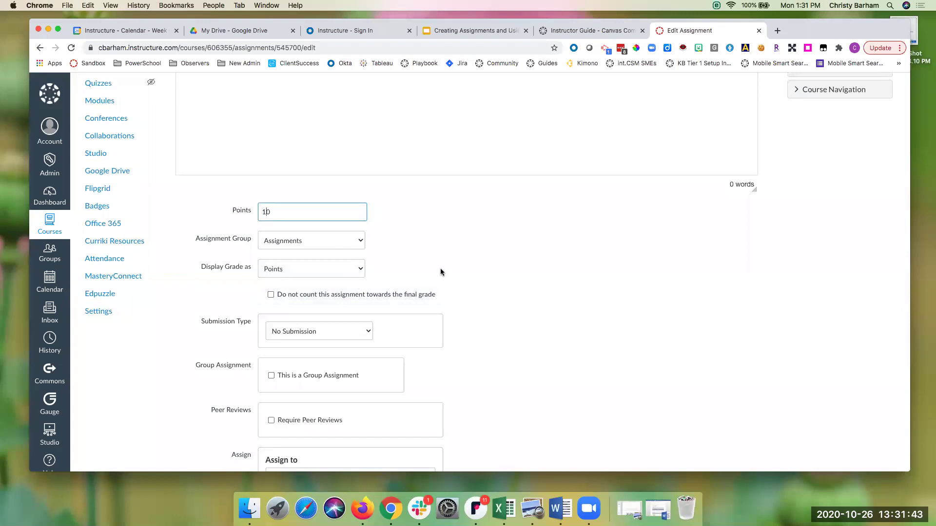
scroll(440, 270, down, 1)
scroll(440, 269, down, 3)
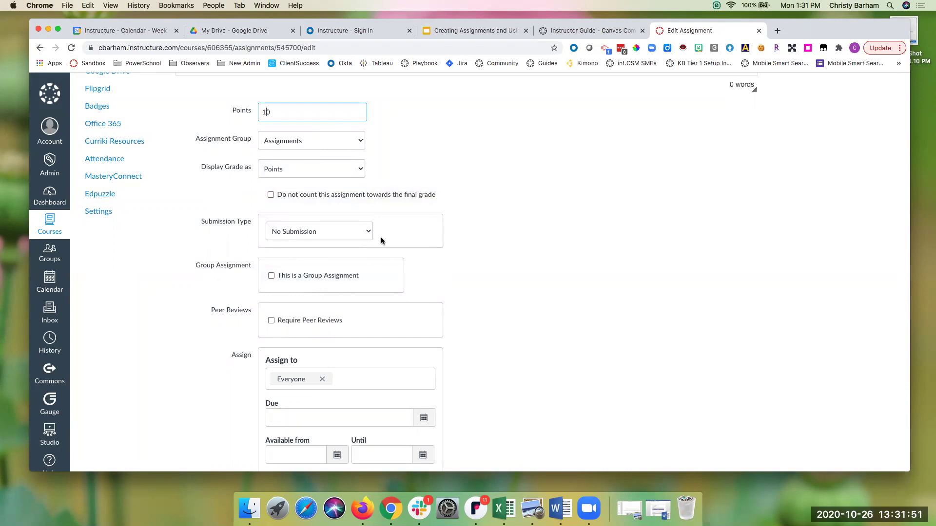
click(359, 234)
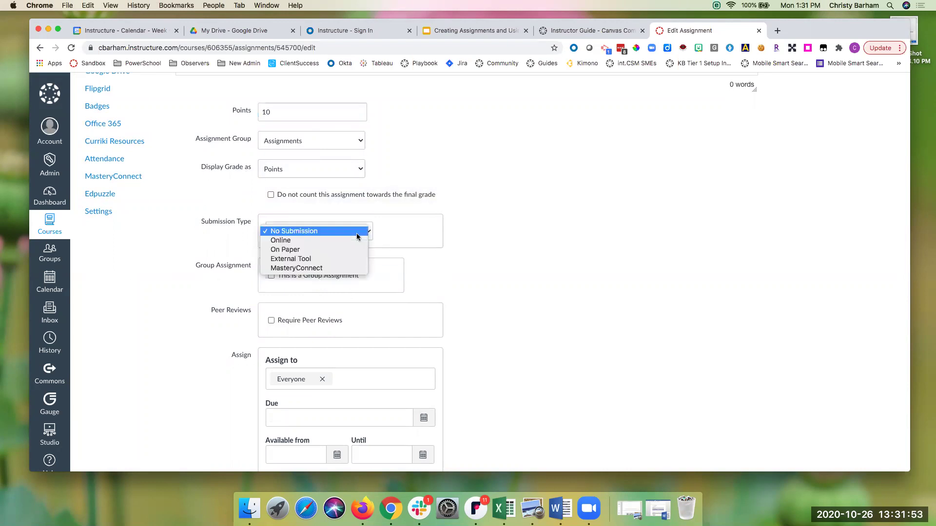
click(350, 259)
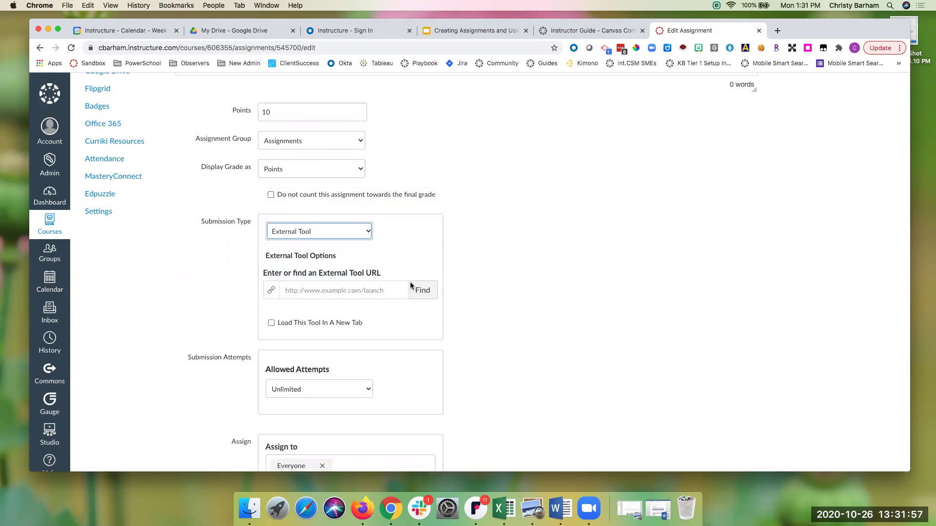
click(421, 291)
scroll(419, 293, down, 5)
scroll(419, 293, down, 6)
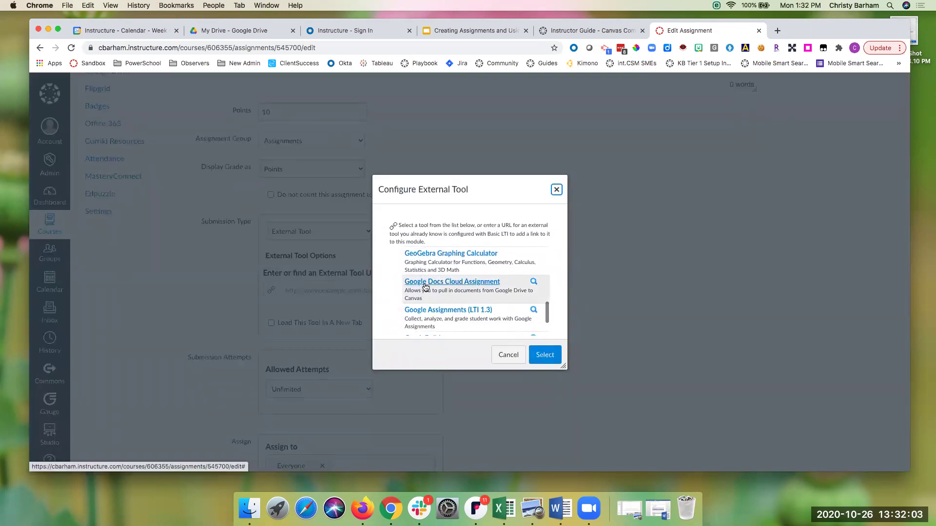
click(424, 285)
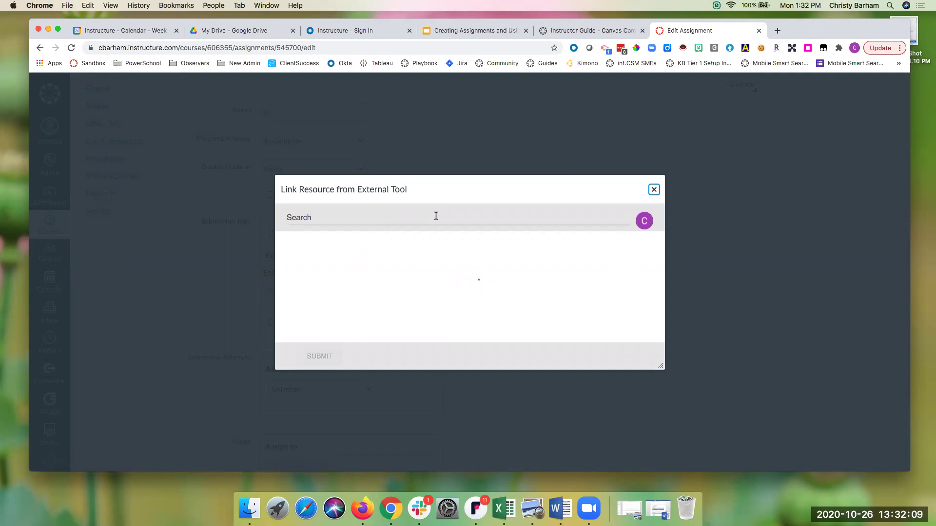
Search Google Drive for "frayer" and attach the Copy of Frayer Model file as the external tool resource
click(436, 217)
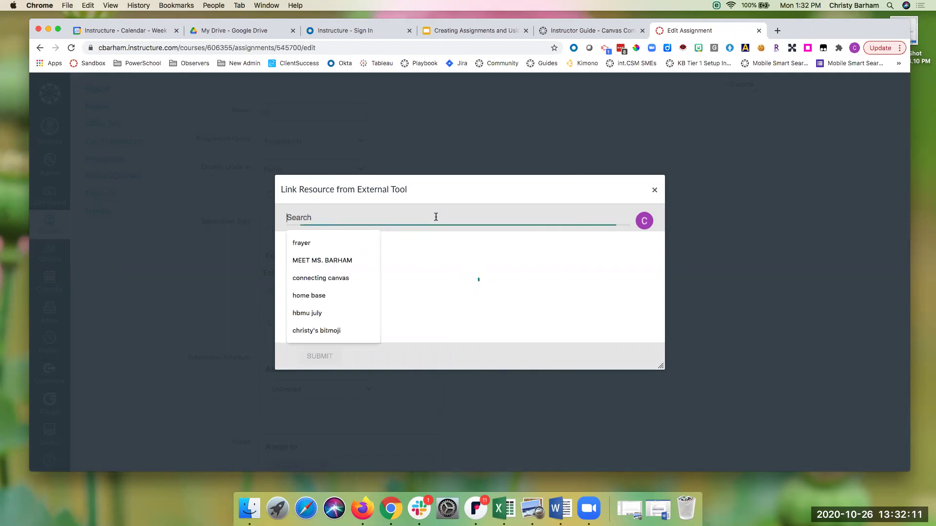
click(363, 245)
key(Return)
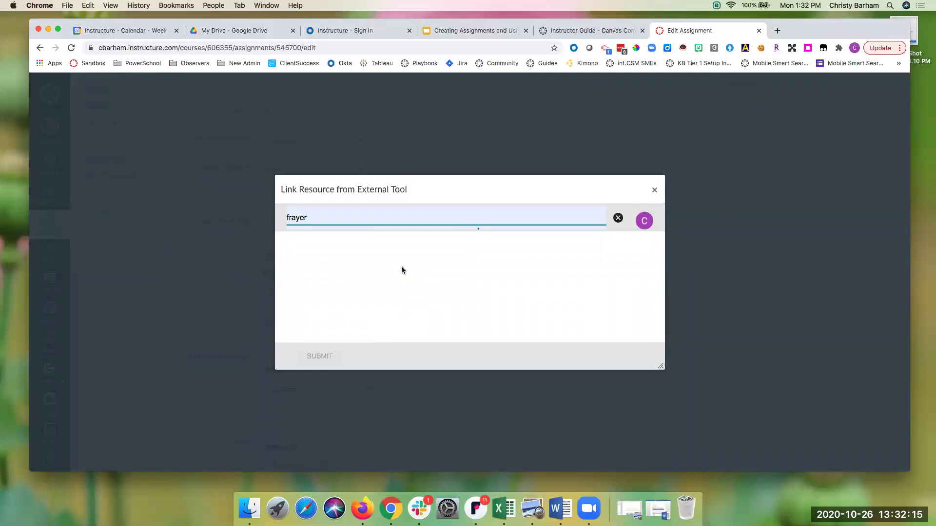
click(370, 276)
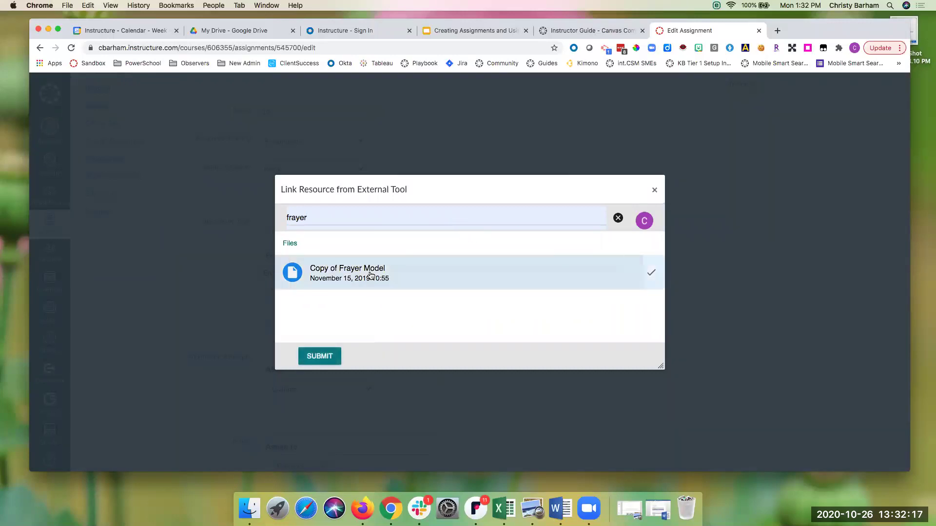
click(330, 356)
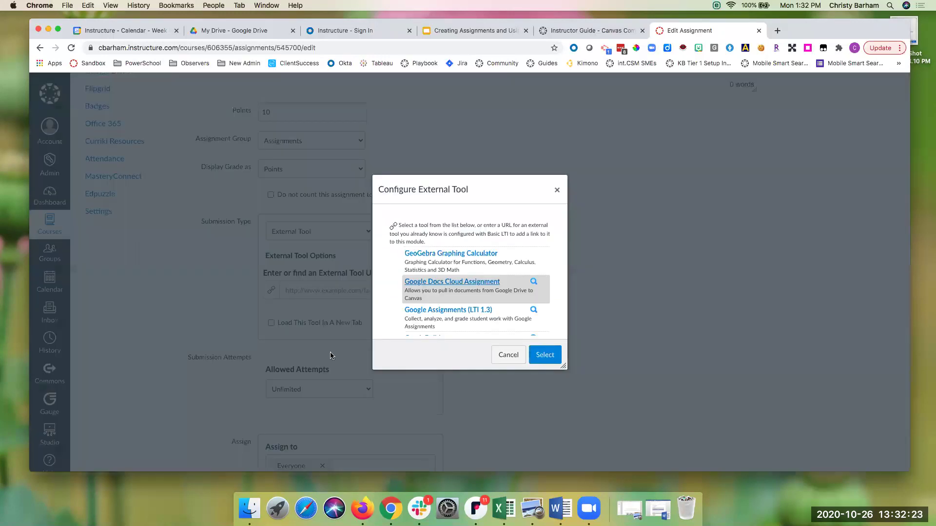
click(539, 359)
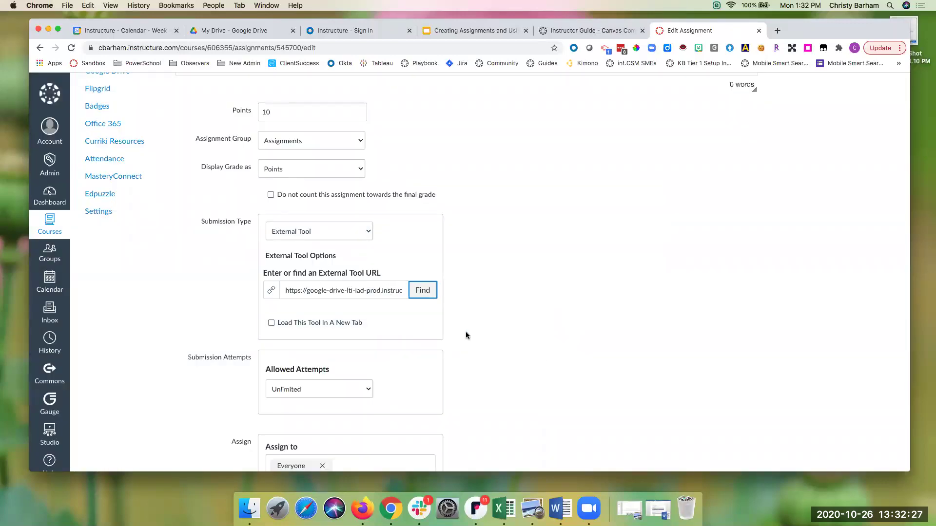
Set the assignment's due date to Oct 28 11:59pm for everyone, then save and publish it
scroll(466, 334, down, 5)
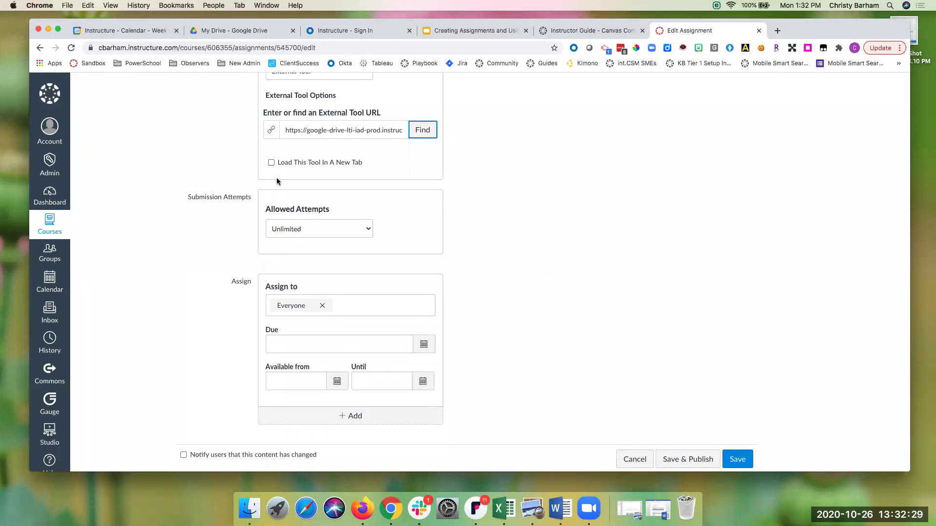
scroll(473, 273, down, 1)
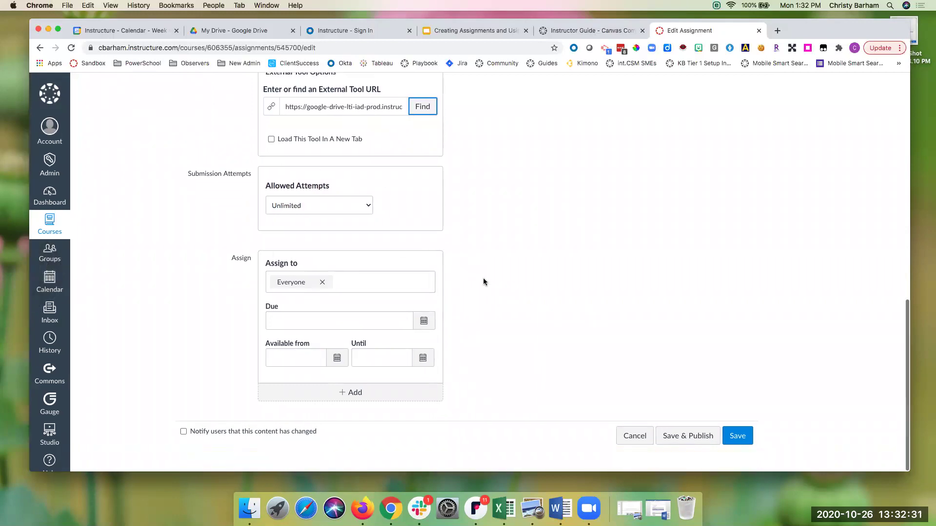
click(424, 321)
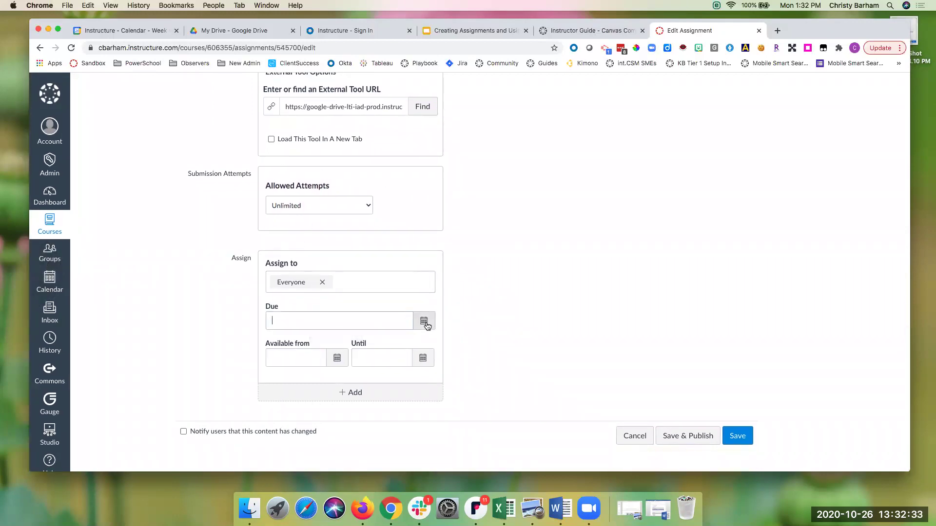
click(327, 420)
click(612, 314)
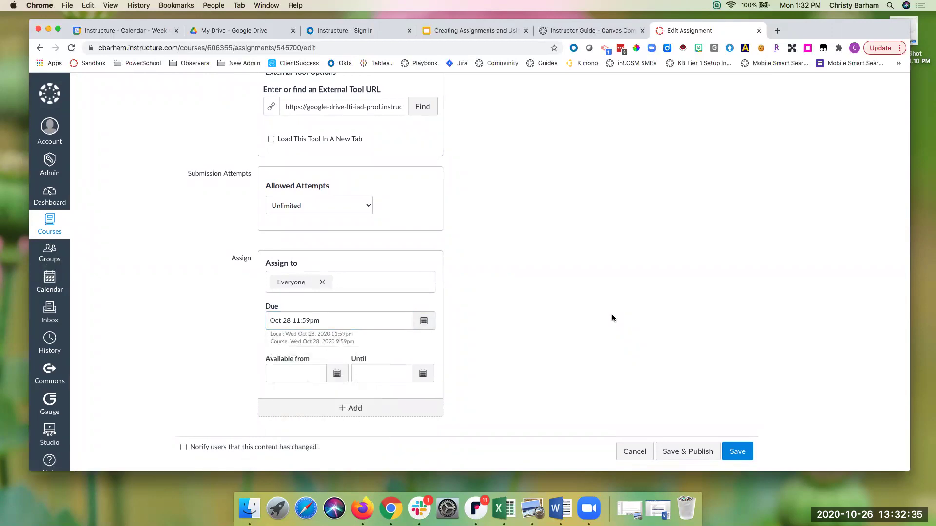
click(685, 452)
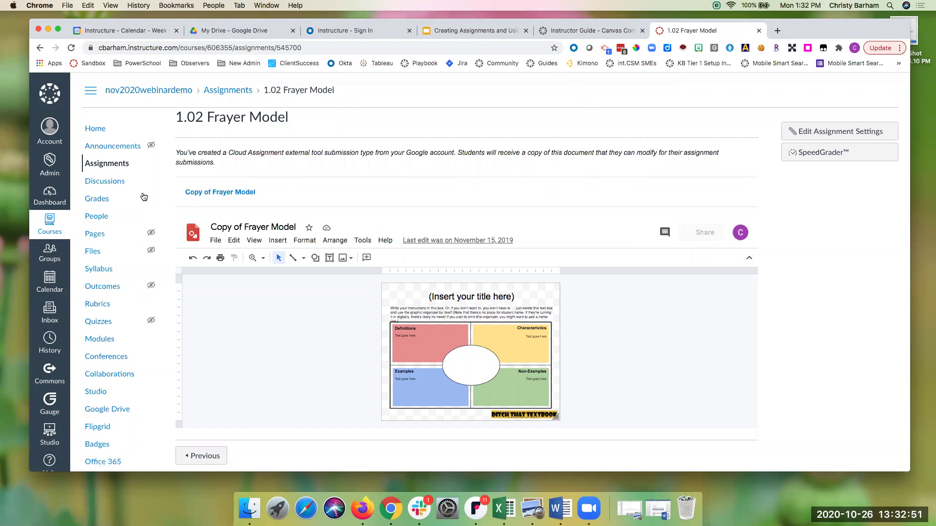
Find the 3rd Period testing student in the course's people list and act as that user
click(105, 216)
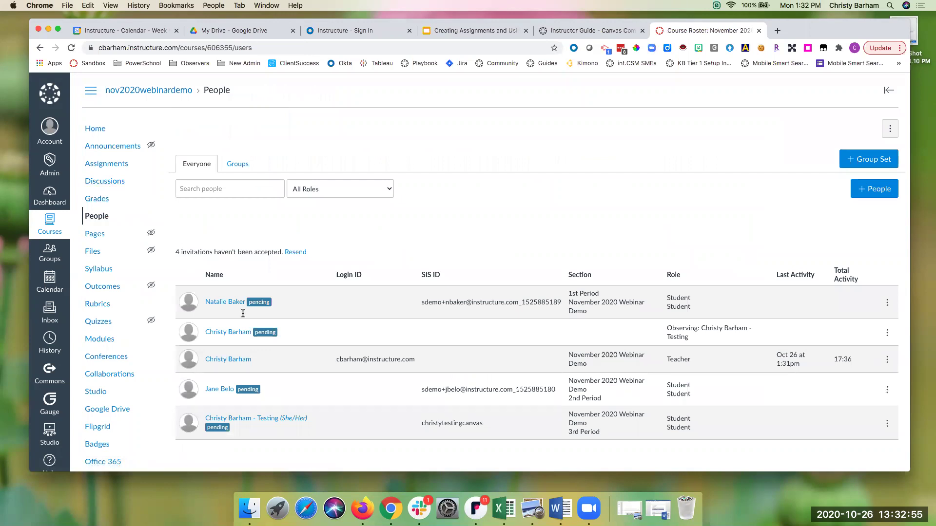
click(256, 420)
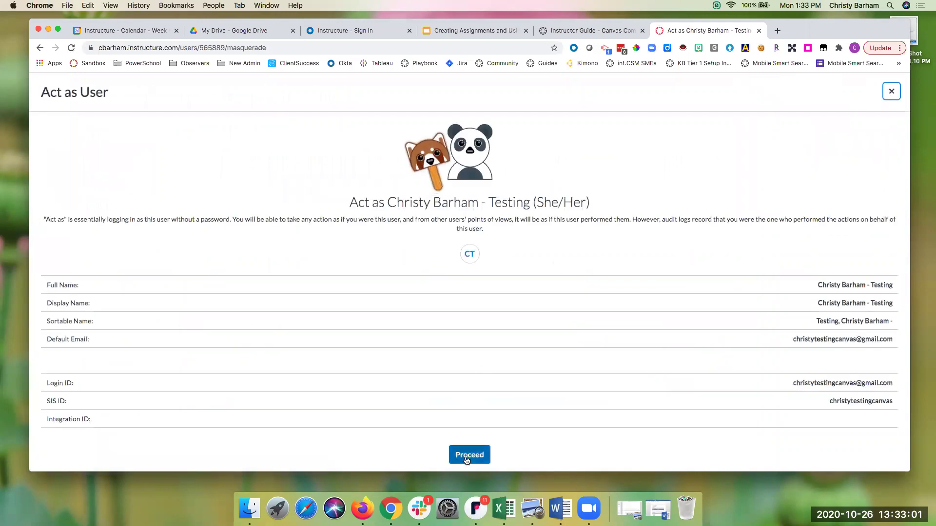
click(467, 458)
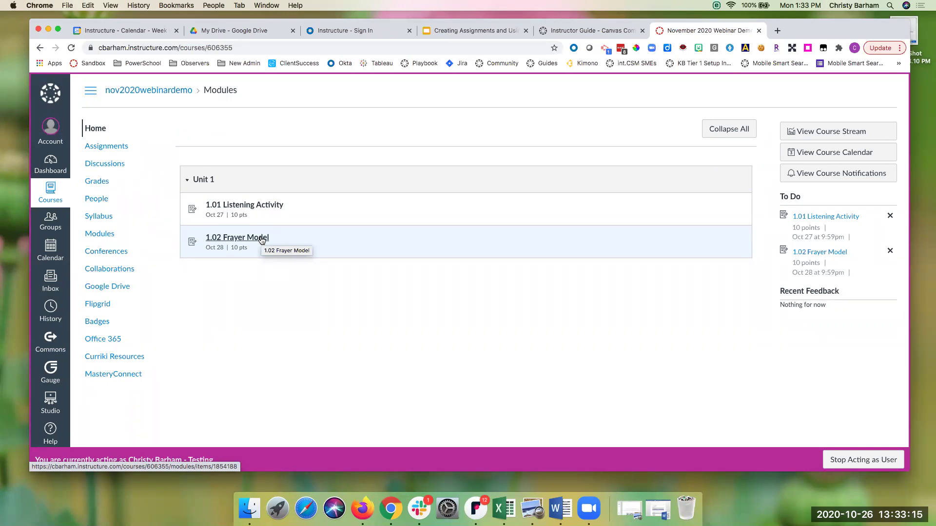
Open the 1.02 Frayer Model assignment as the student and zoom its embedded document to 100% to view the worksheet
click(249, 238)
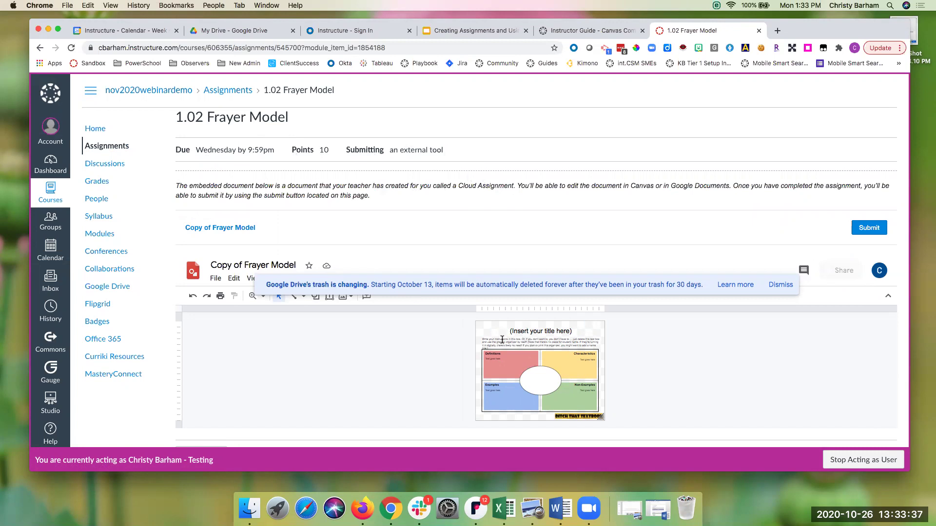
click(780, 285)
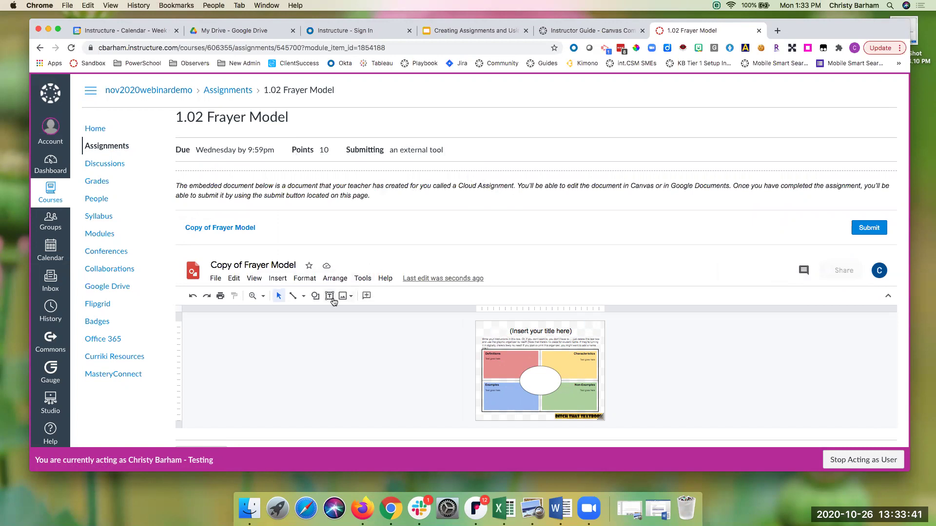
click(254, 278)
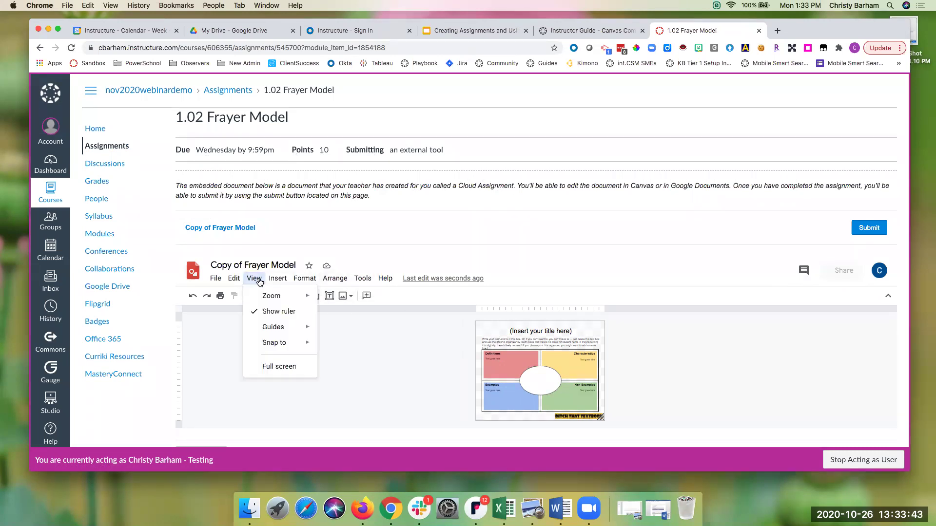
mouse_move(263, 296)
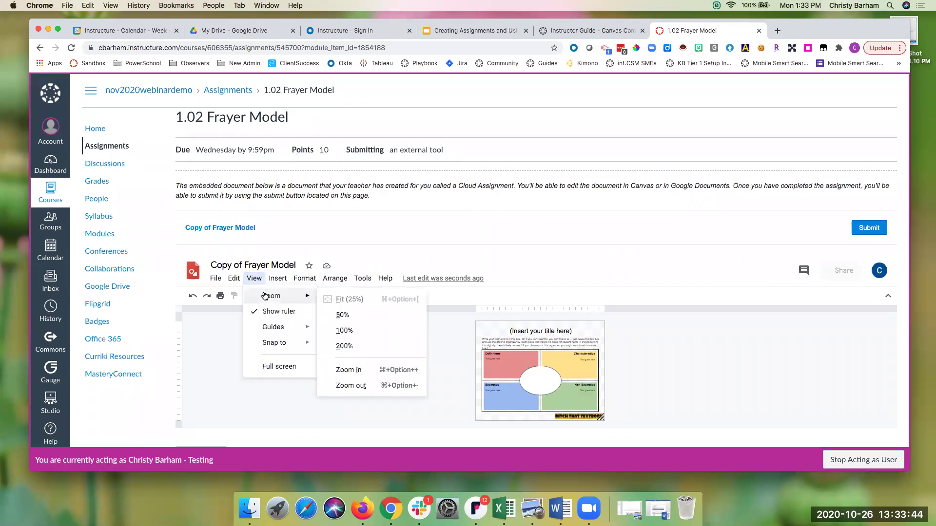
click(342, 330)
scroll(430, 379, up, 3)
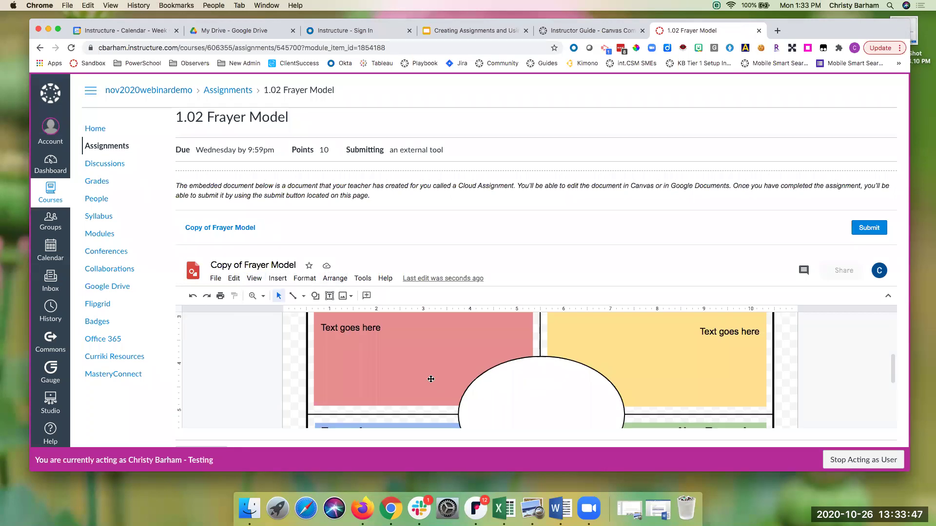
scroll(430, 379, up, 3)
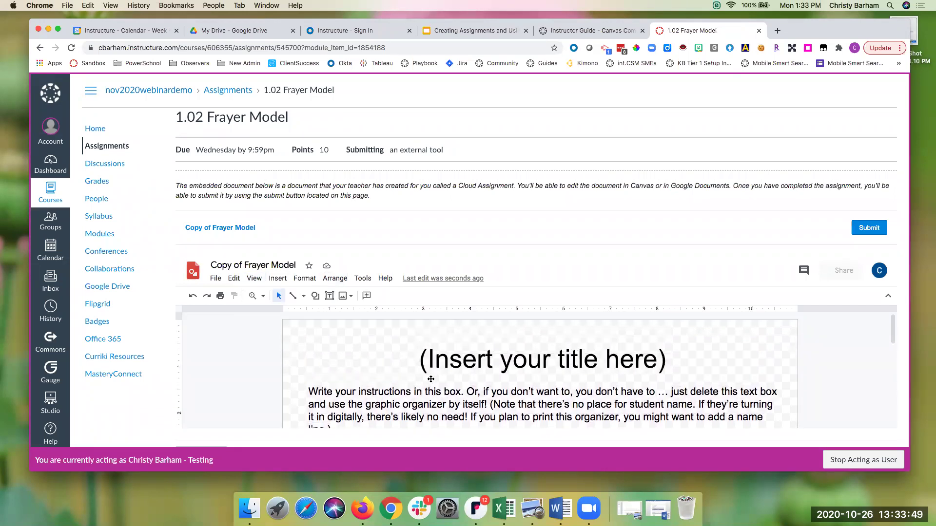
scroll(431, 379, down, 5)
scroll(431, 379, up, 3)
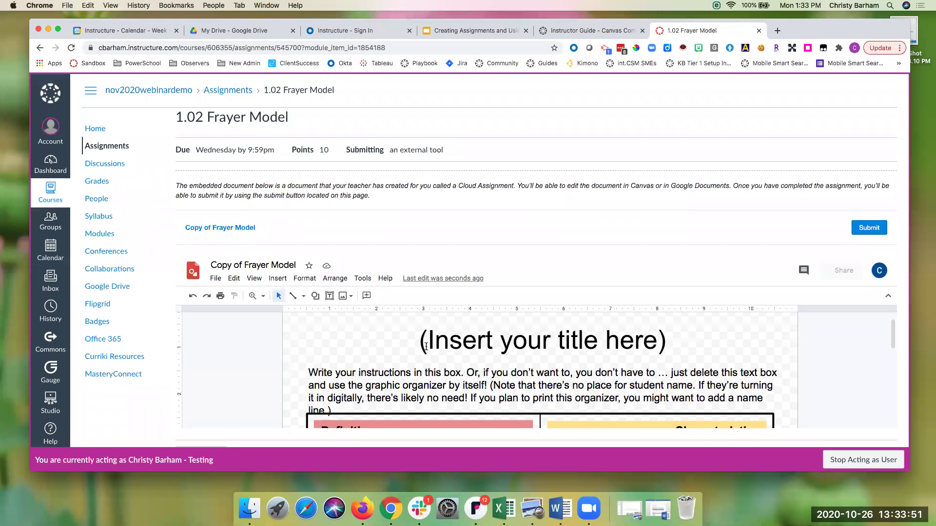
Replace the worksheet's title placeholder with the student's first name in possessive form followed by "Frayer"
click(426, 341)
drag(606, 332, 666, 336)
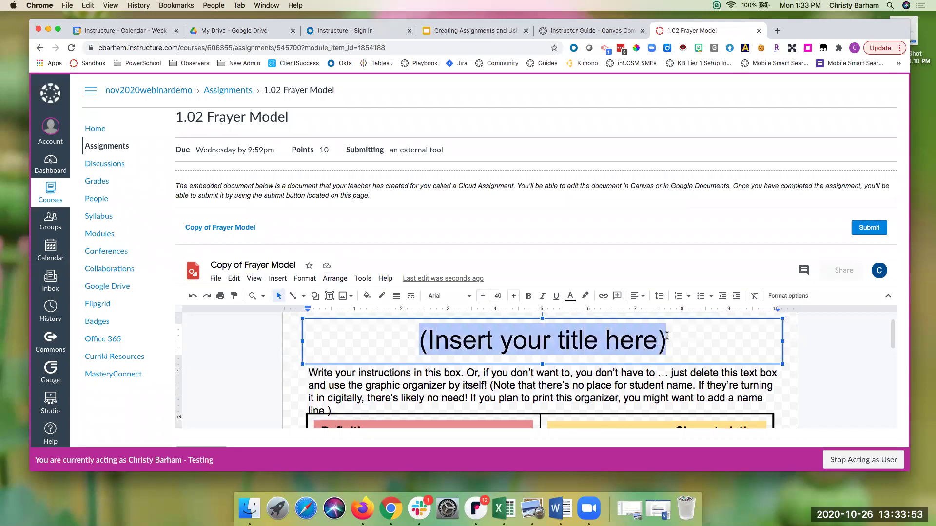
text(Christy's Frya)
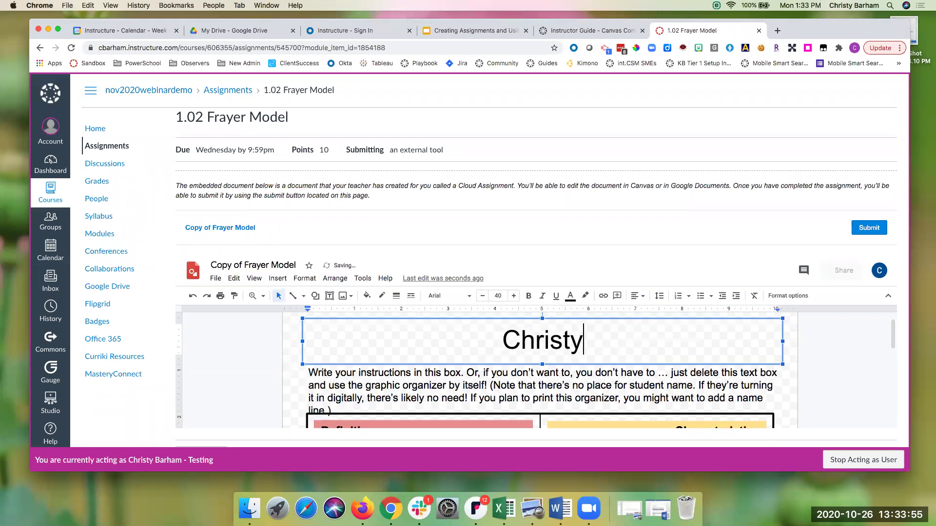
key(BackSpace)
key(BackSpace)
text(ayer)
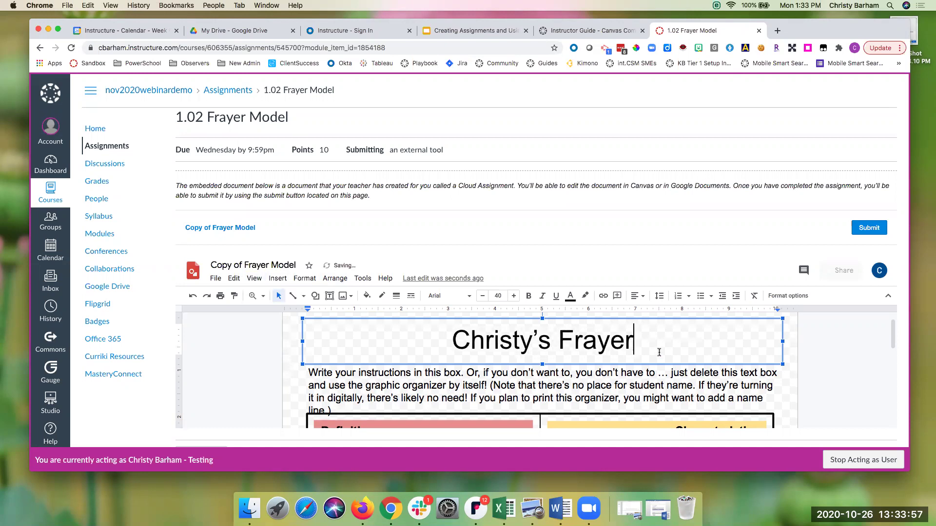
Enter "Here is my voc word" in the central oval of the Frayer Model worksheet
scroll(659, 352, down, 2)
scroll(659, 353, down, 4)
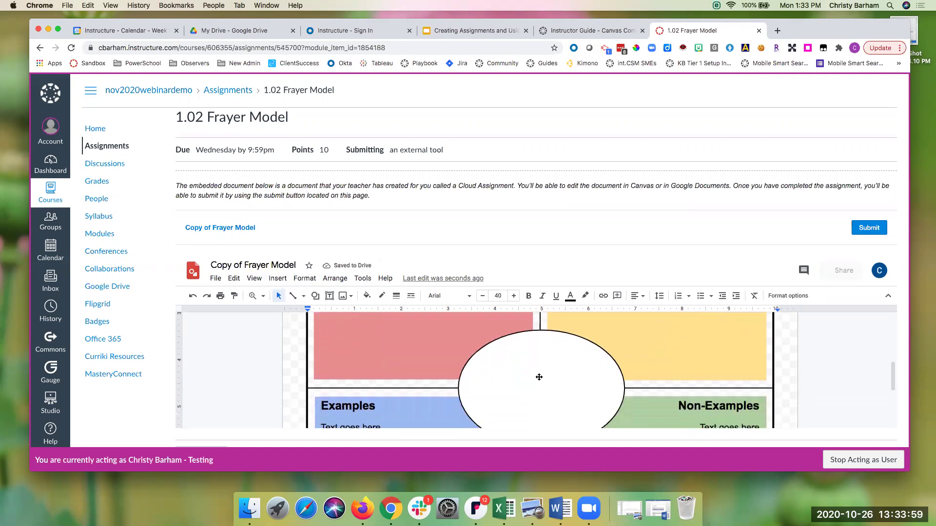
scroll(539, 377, up, 5)
scroll(536, 380, down, 3)
click(529, 387)
scroll(526, 387, down, 3)
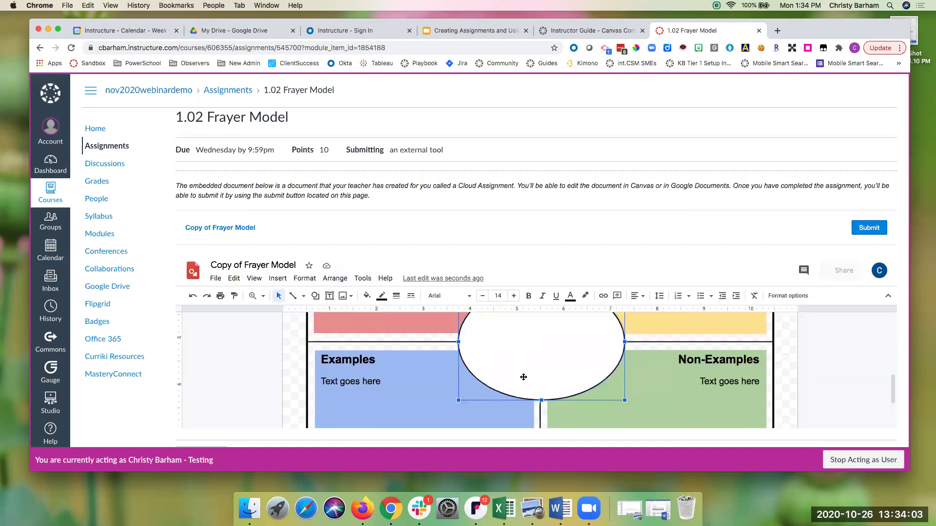
text(Here is my vpc word)
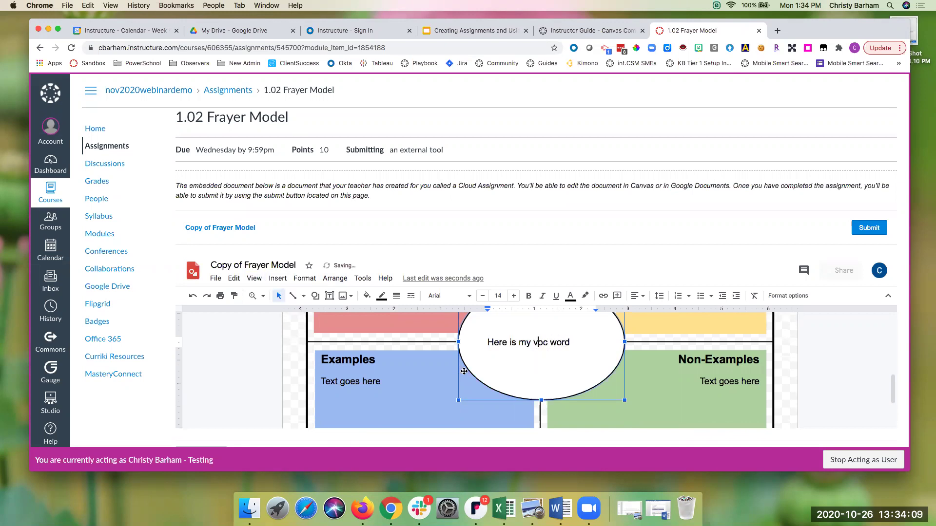
click(436, 366)
scroll(436, 365, up, 1)
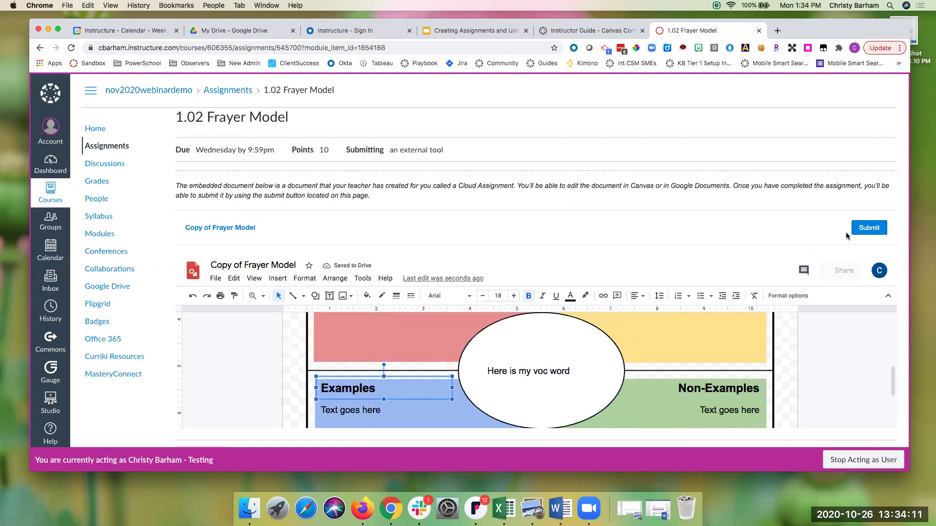
Submit the completed worksheet for the 1.02 Frayer Model assignment and stop acting as the student
click(858, 232)
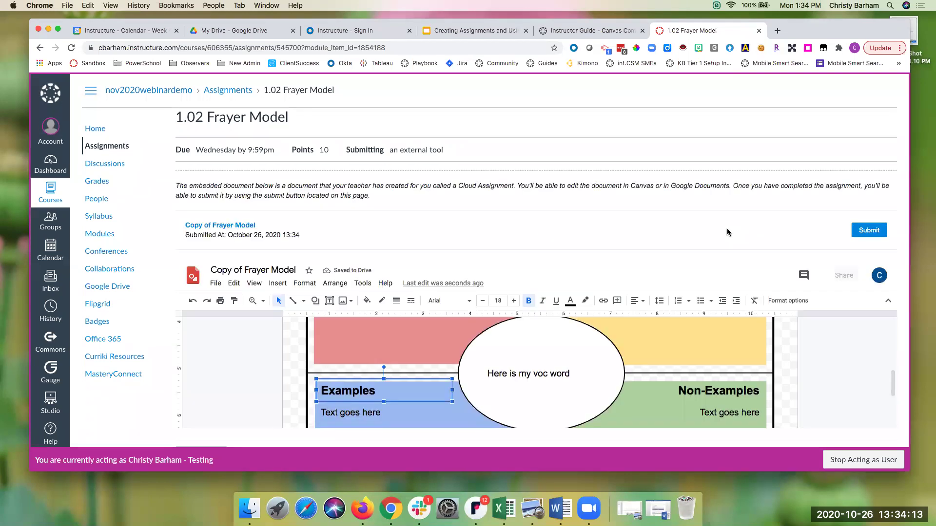
scroll(727, 232, down, 1)
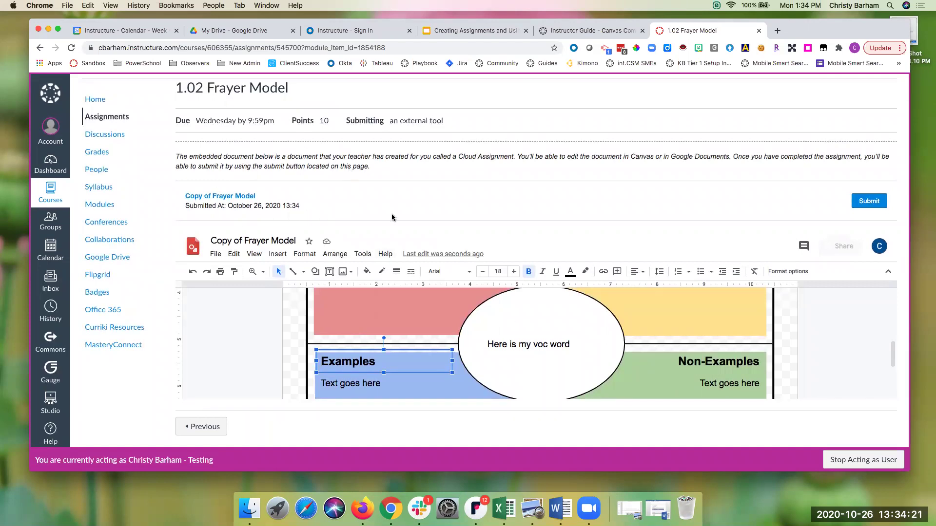
click(862, 459)
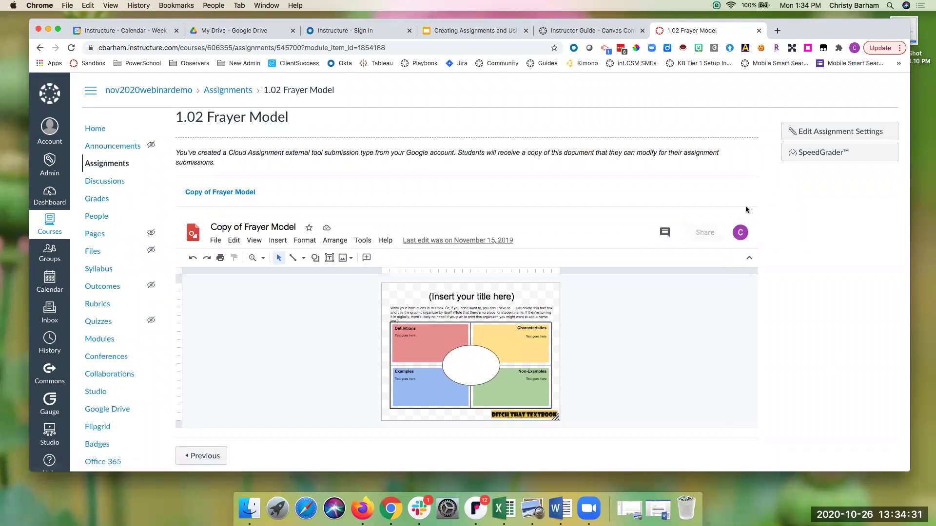
Open the assignment in SpeedGrader and review the student list and the testing student's submitted worksheet
click(811, 154)
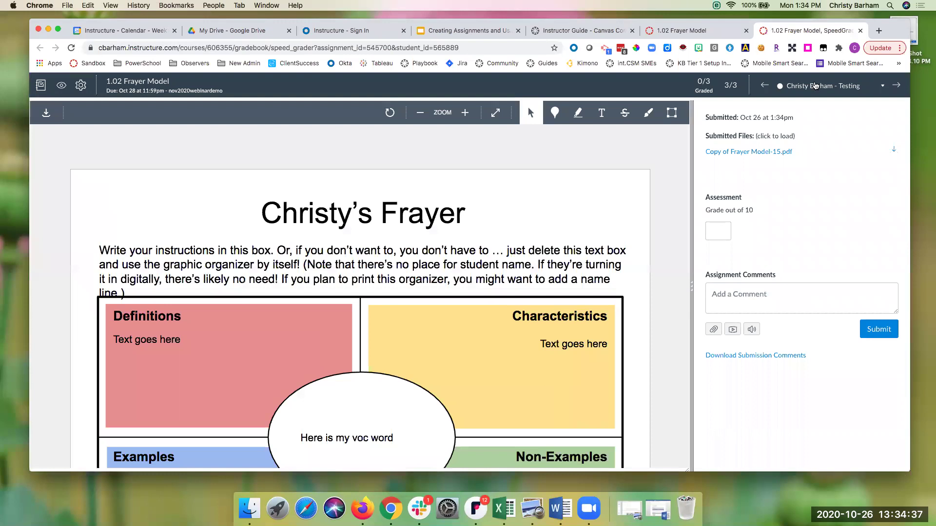
click(881, 89)
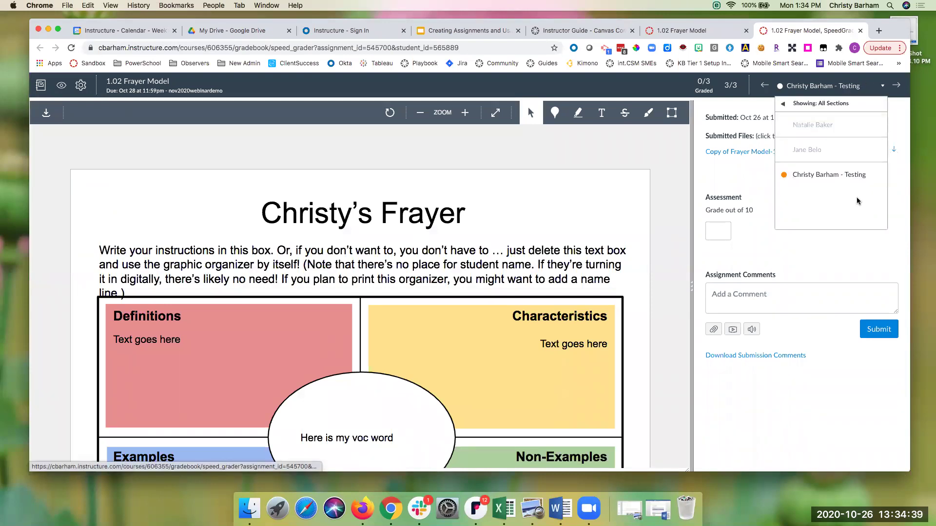
click(899, 106)
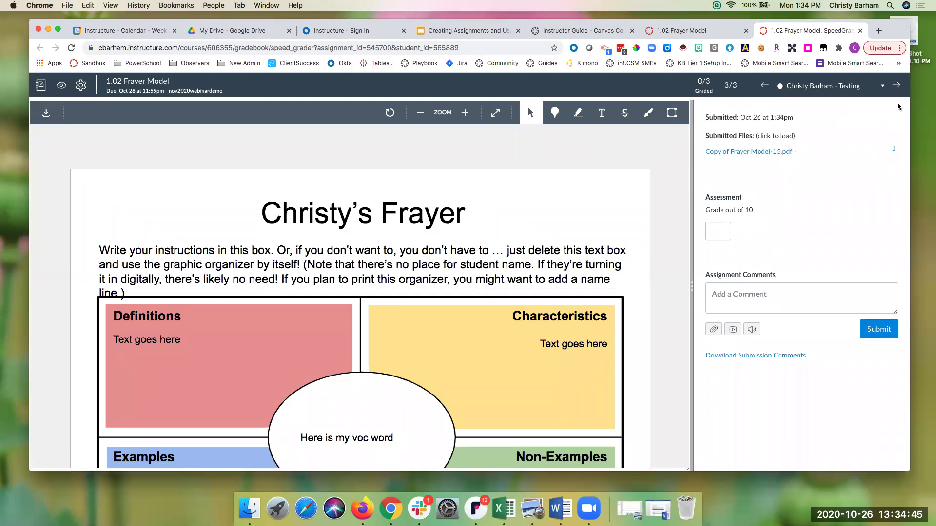
scroll(411, 434, down, 2)
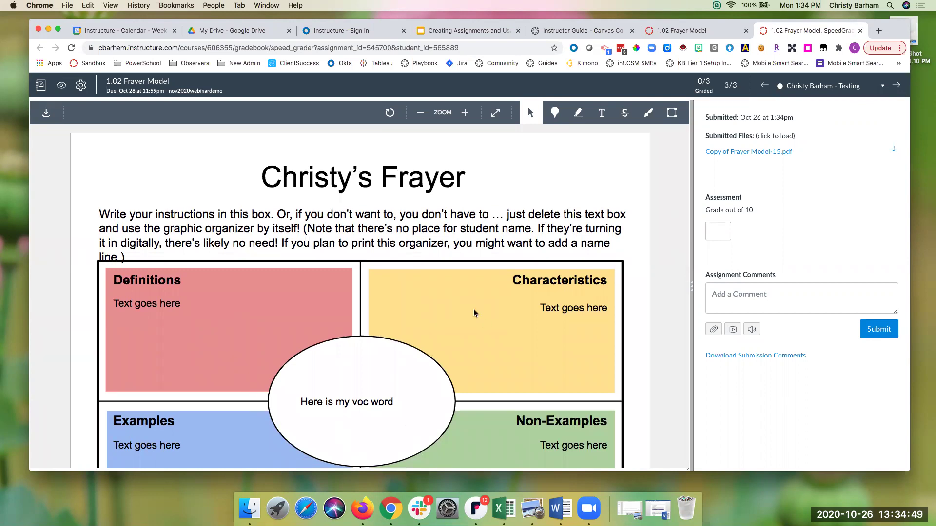
Annotate the submission with the text "dfkdshfjdsklf" in the Characteristics box and a yellow highlight over "voc word" in the oval
click(601, 112)
click(458, 340)
text(dfkdshfjdsklf)
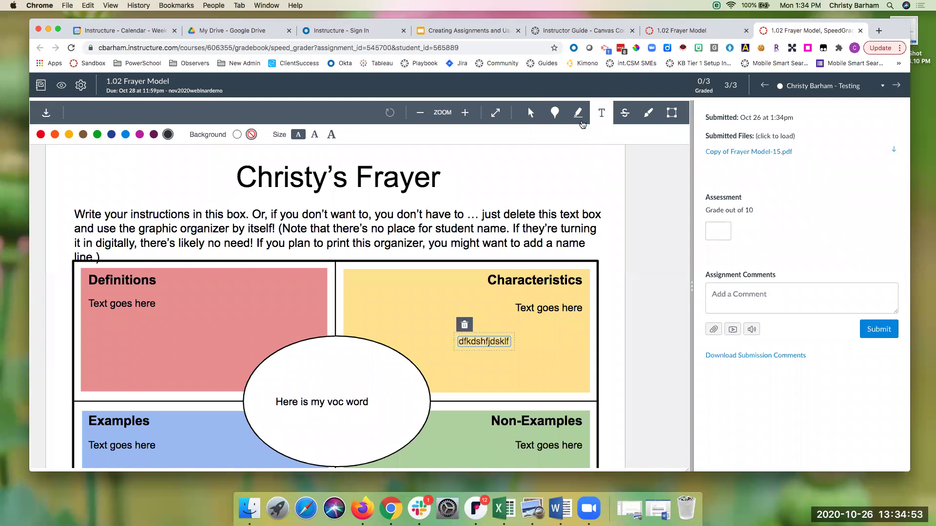
click(582, 122)
drag(327, 398, 363, 401)
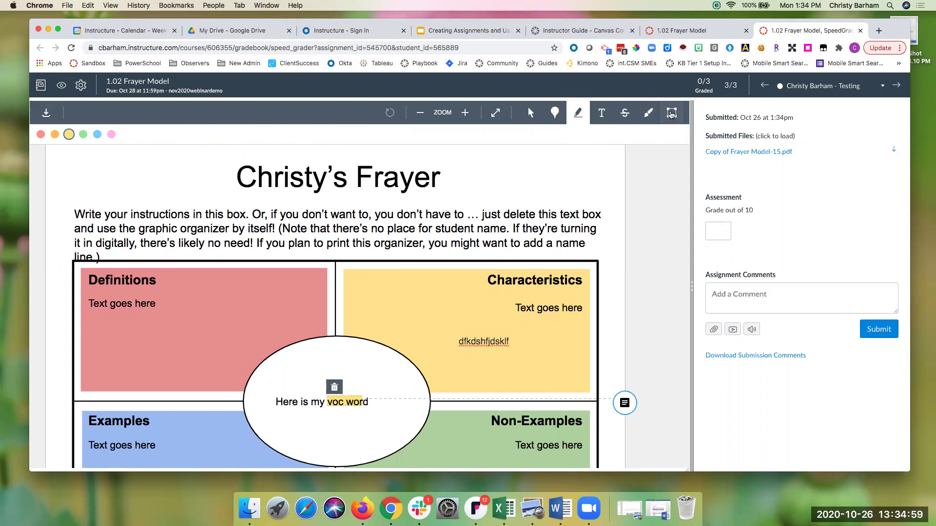
Draw a blue area box beside the worksheet's title and place two point annotations in the Characteristics box, commenting "djhfjkdhfls" on the first
click(671, 114)
drag(482, 305, 578, 317)
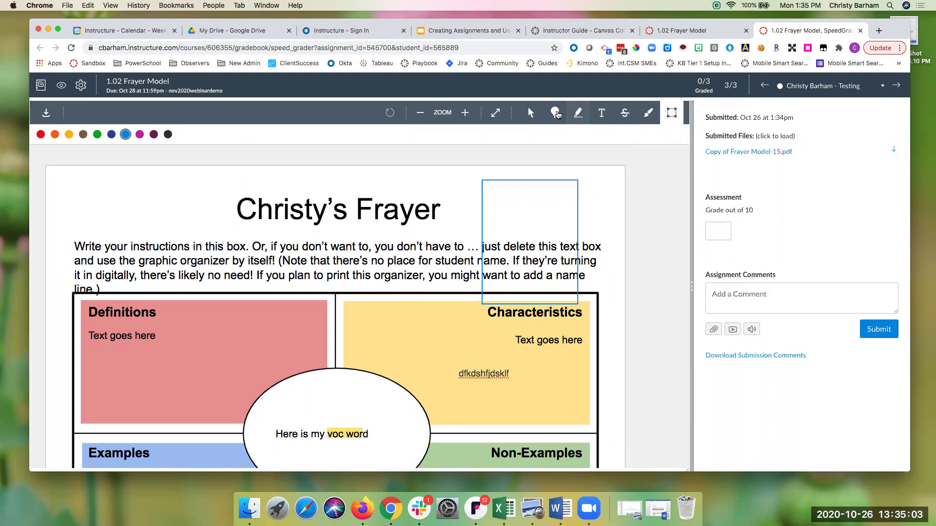
click(557, 114)
click(481, 327)
text(djhfjkdhfl)
click(433, 366)
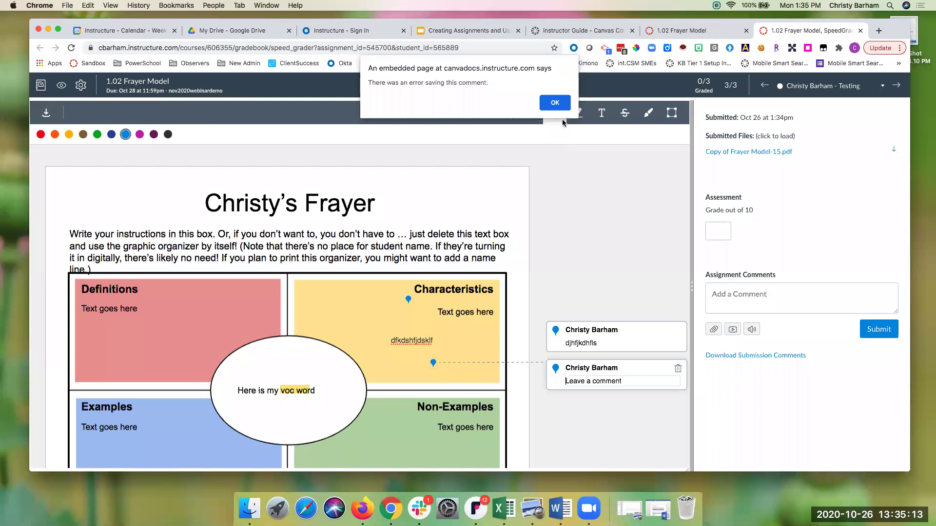
click(555, 103)
Add the assignment comment "jdjfdajfj" together with a short webcam-recorded media comment
click(740, 296)
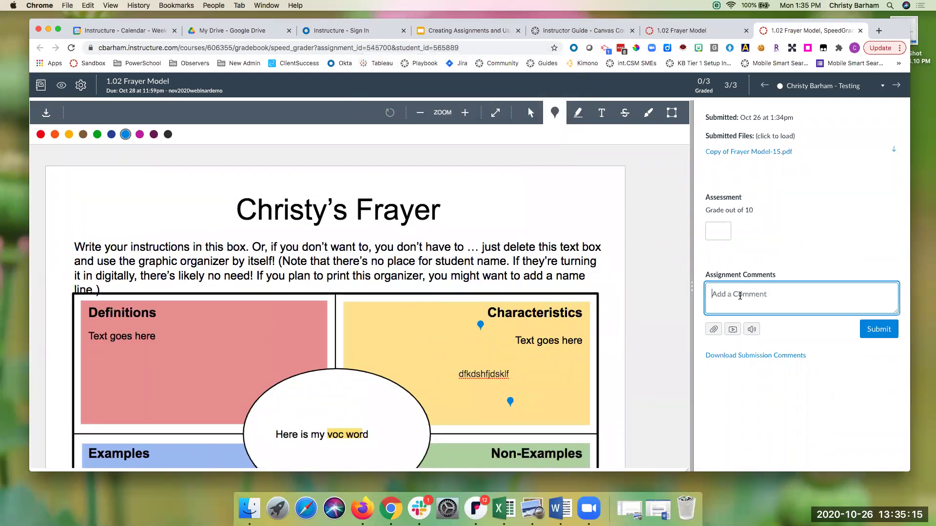
text(jdjfdajfj)
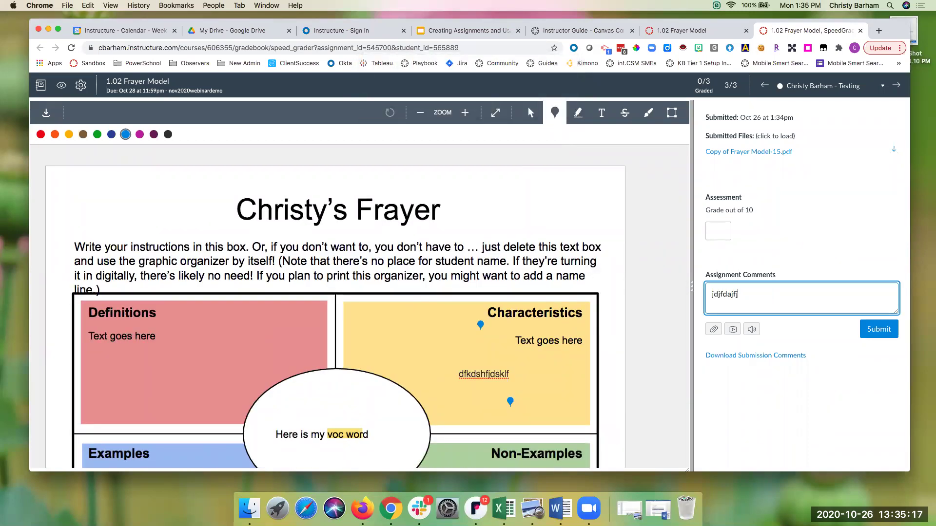
click(732, 330)
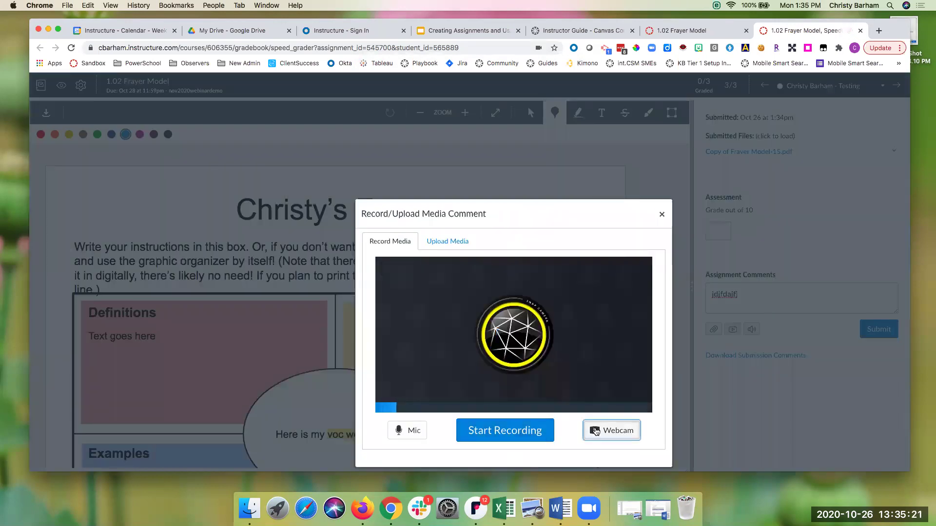
click(604, 429)
click(585, 389)
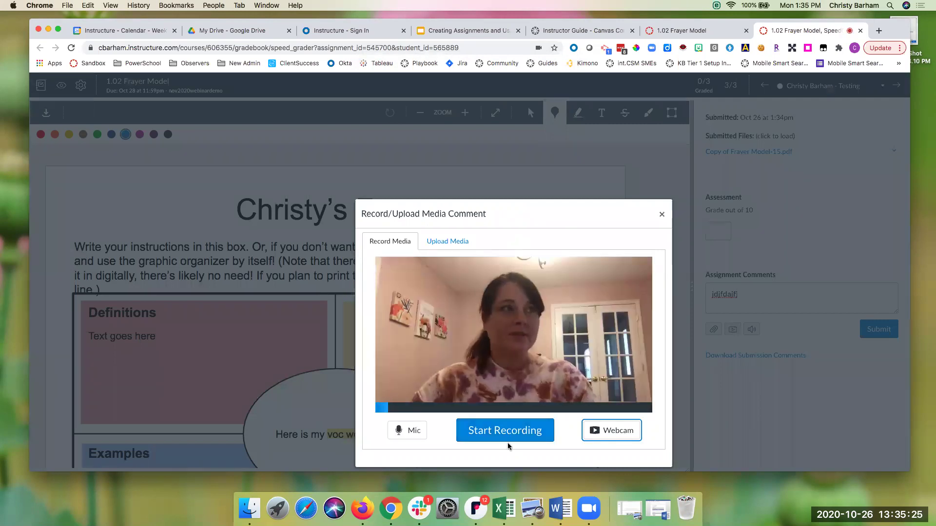
click(507, 434)
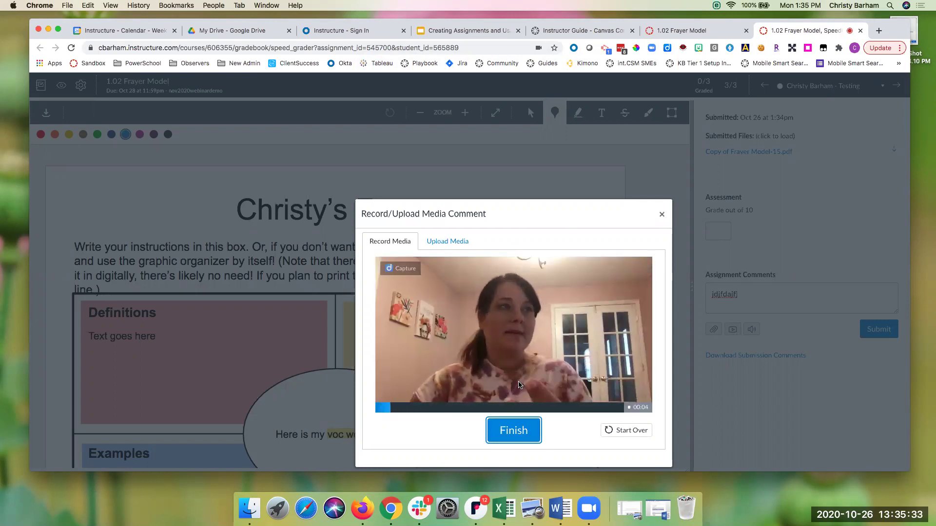
click(512, 428)
click(502, 425)
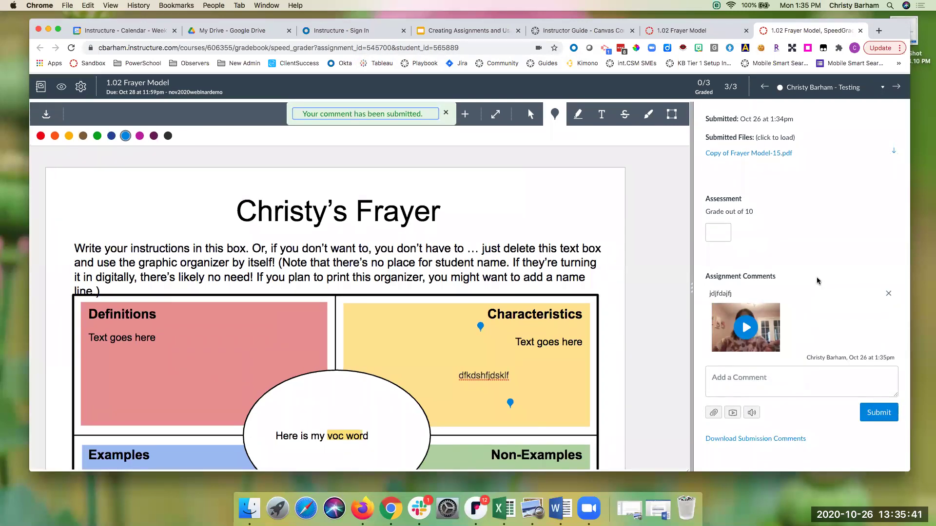
Grade the testing student's submission 10 out of 10
click(722, 231)
text(10)
click(764, 249)
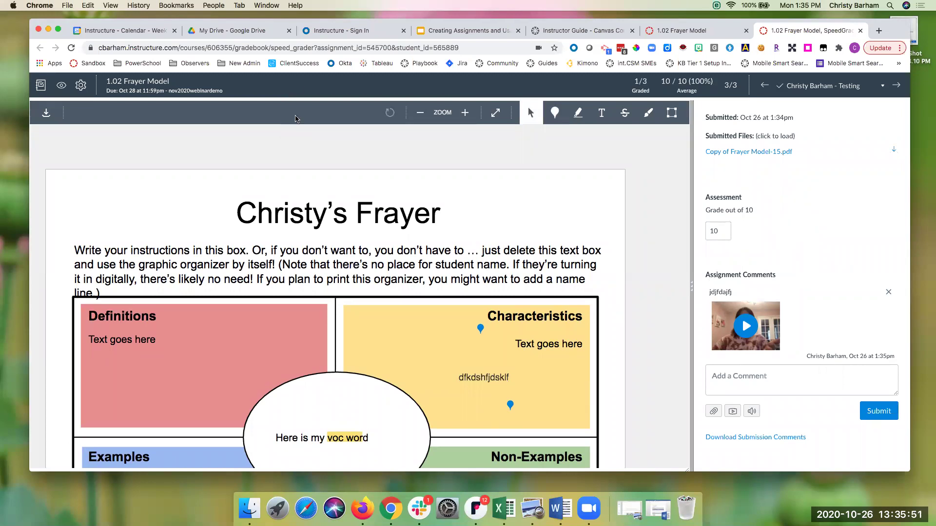
Open the course gradebook and, from the testing student's details, act as that user
click(40, 84)
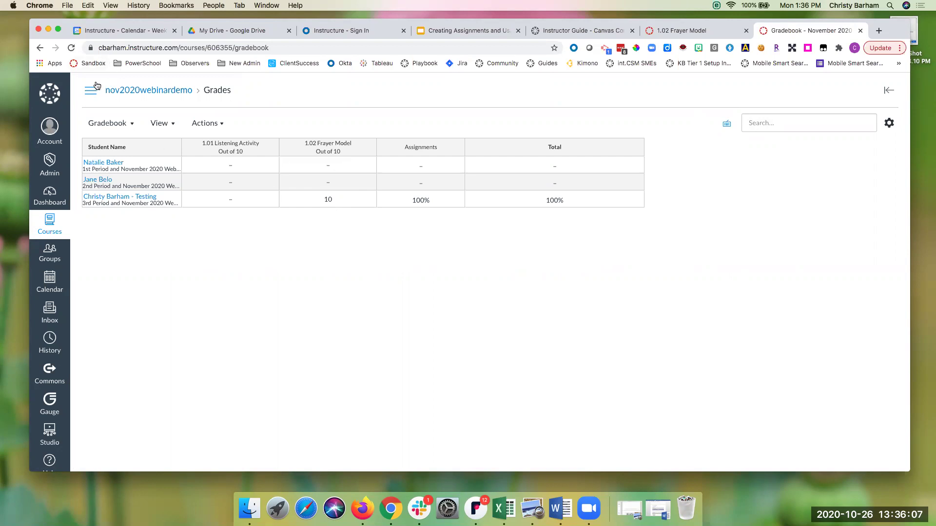
click(125, 197)
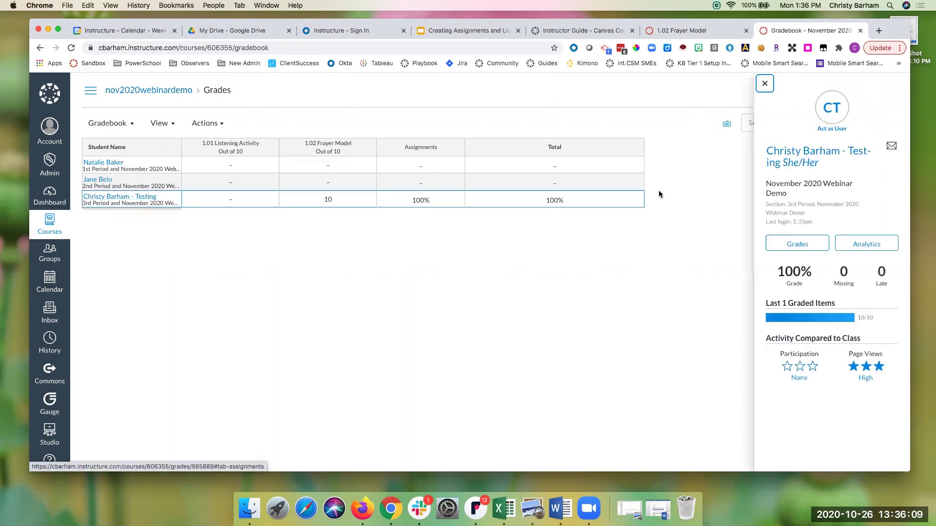
click(831, 129)
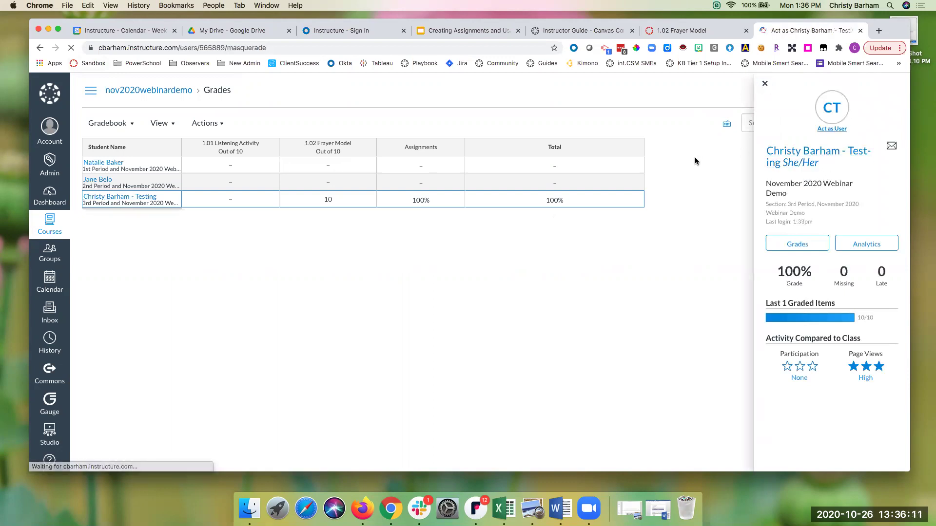
click(485, 457)
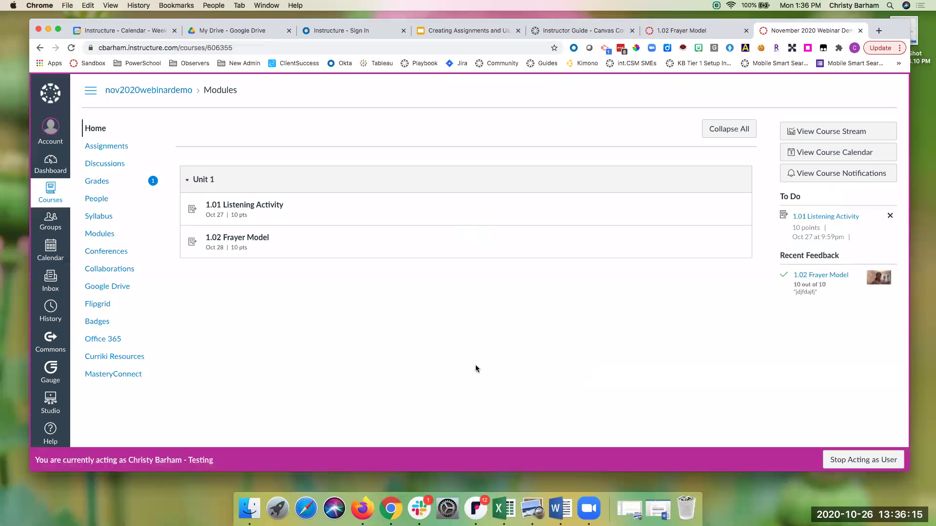
Open the student's submitted 1.02 Frayer Model assignment, view its document in Google Drawings, and return to the assignment page
click(227, 238)
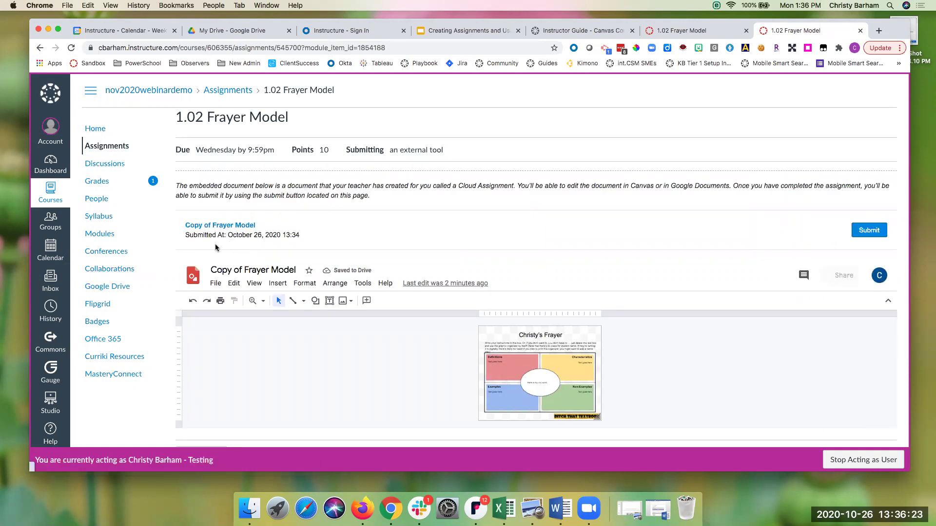
click(195, 226)
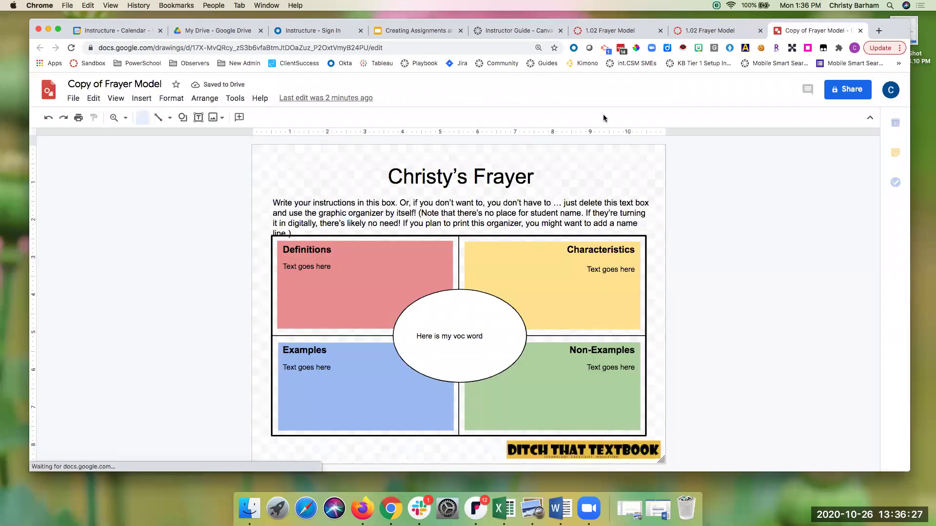
click(715, 32)
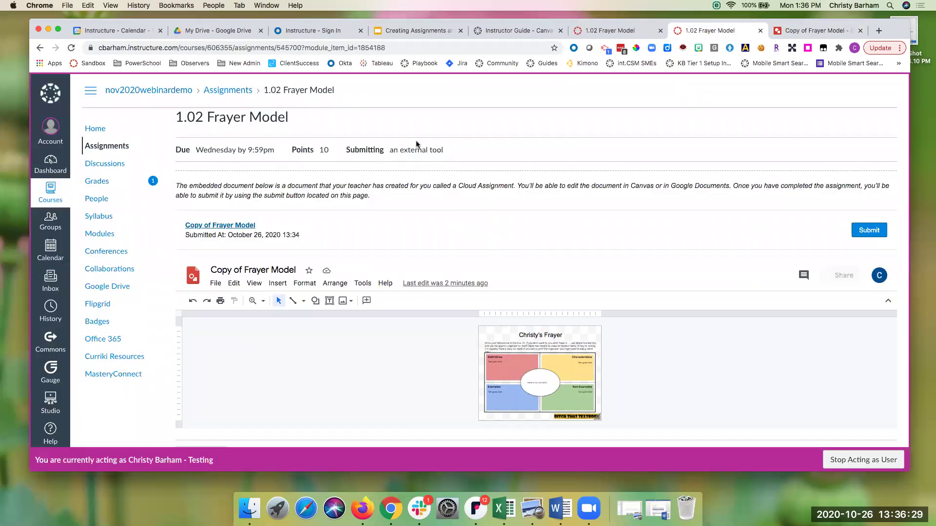
View the student's grades page and show the comments on the 1.02 Frayer Model assignment
click(117, 188)
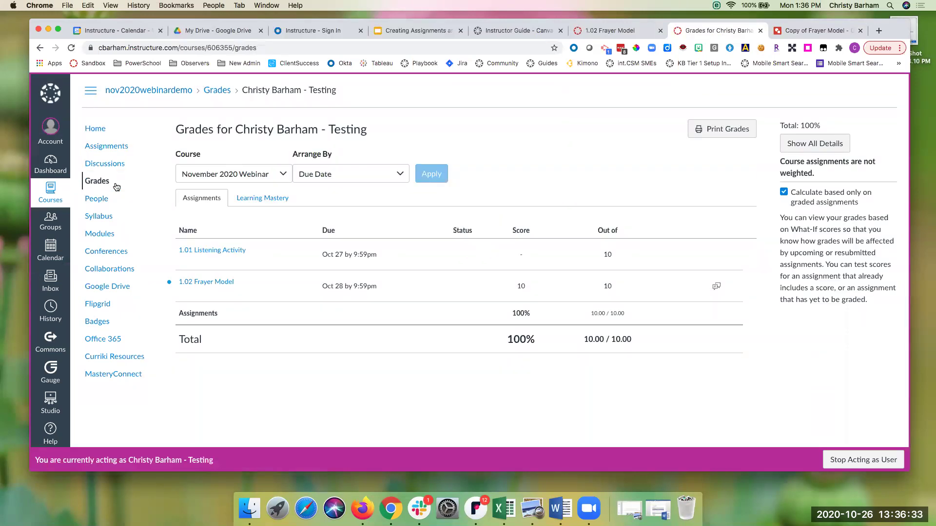
click(717, 287)
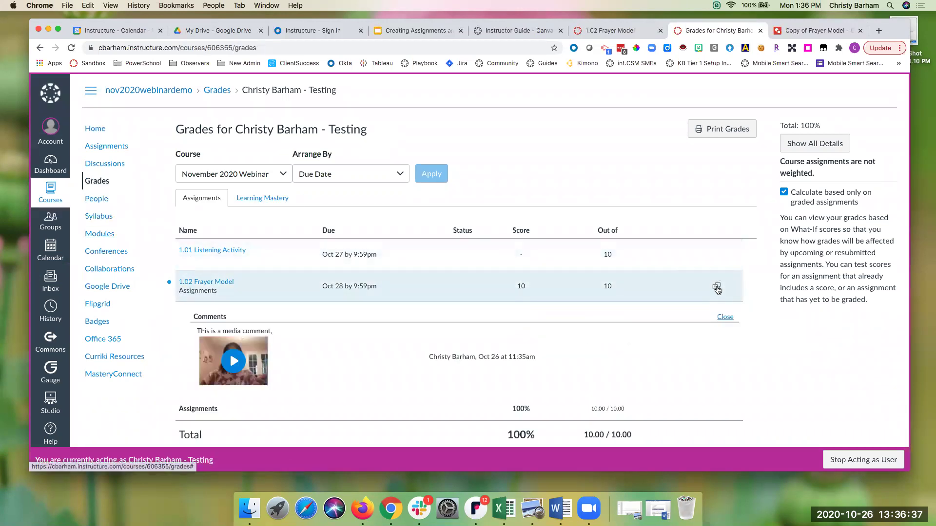
scroll(484, 349, down, 1)
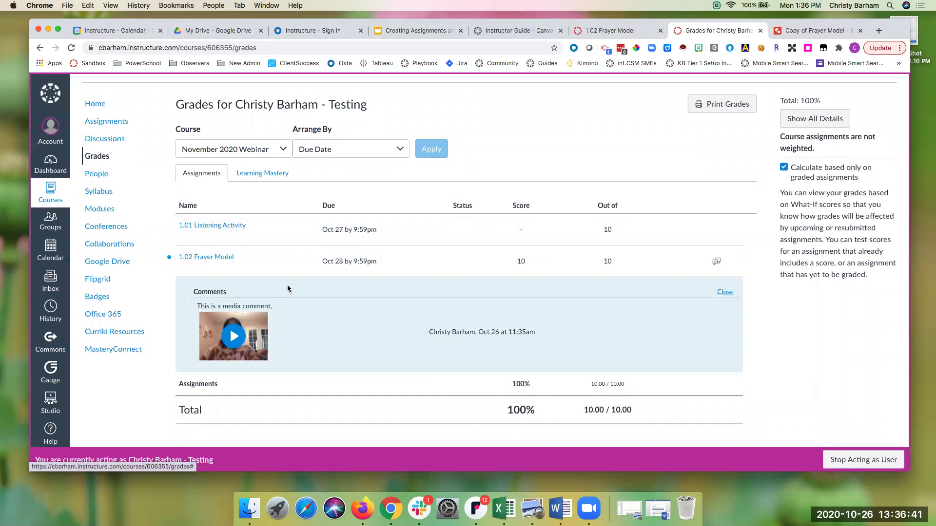
Open the student's 1.02 Frayer Model submission details, view the submitted PDF, and return to the submission page
click(224, 261)
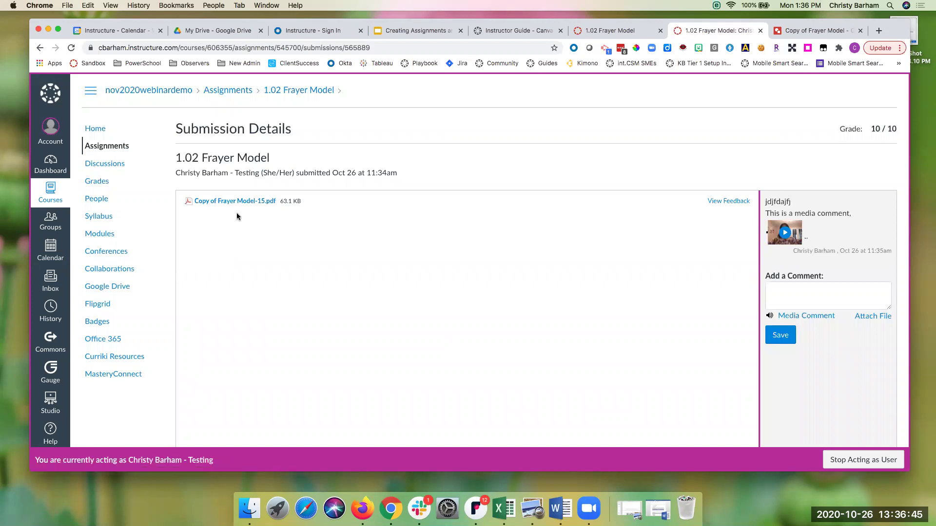
click(246, 201)
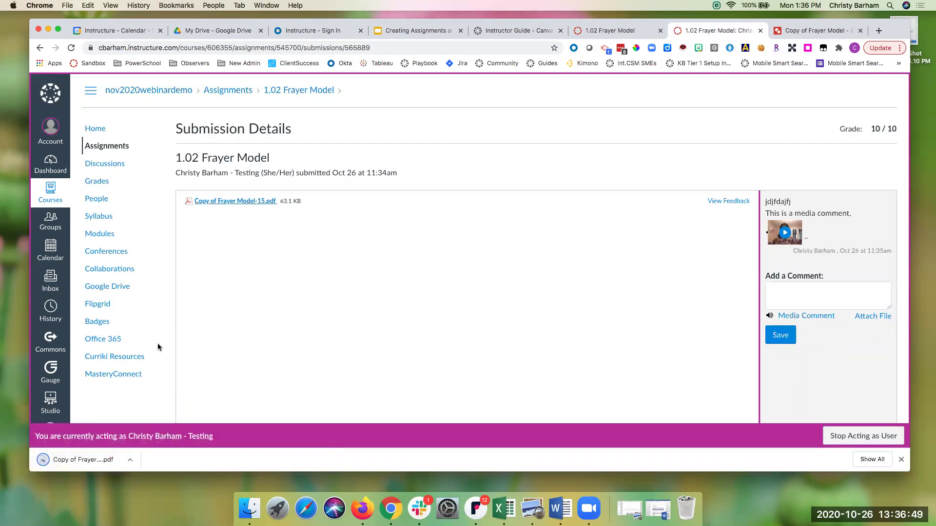
click(89, 461)
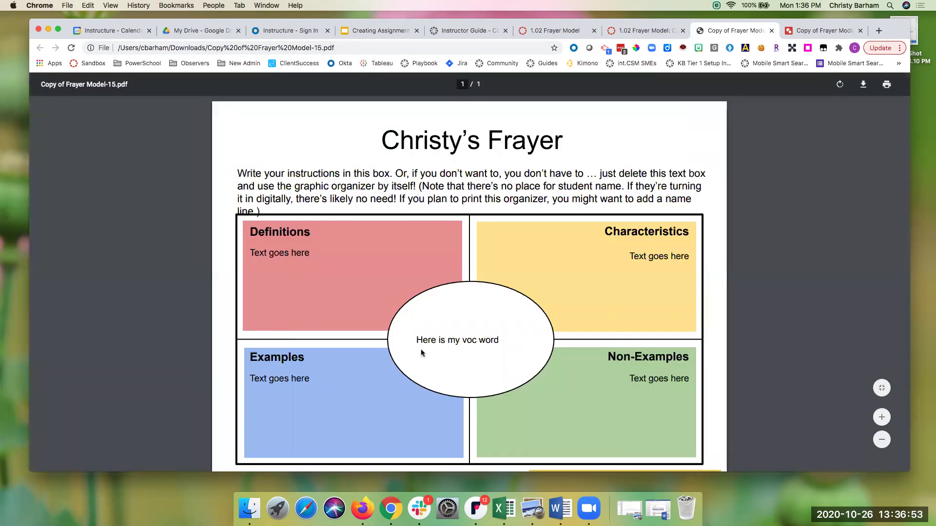
click(658, 33)
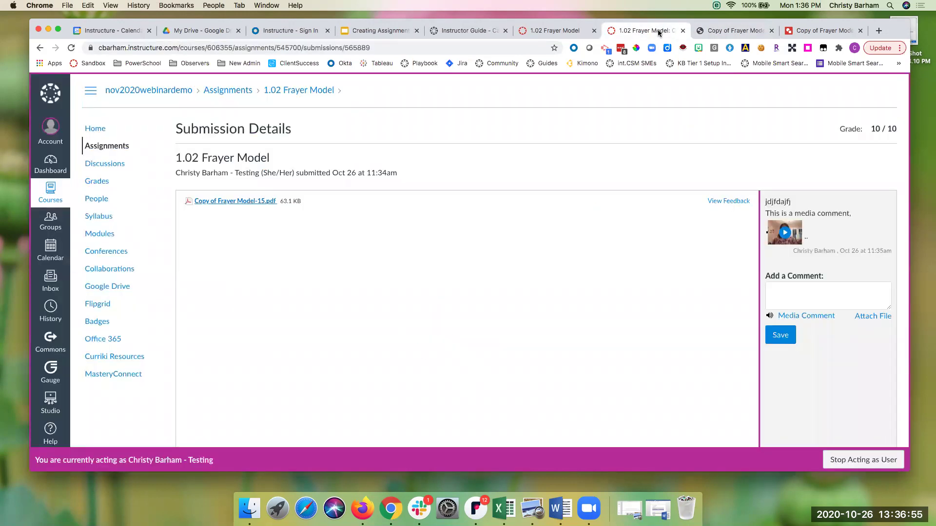
View the teacher's feedback on the submitted Frayer Model PDF and look through the annotated preview
click(717, 202)
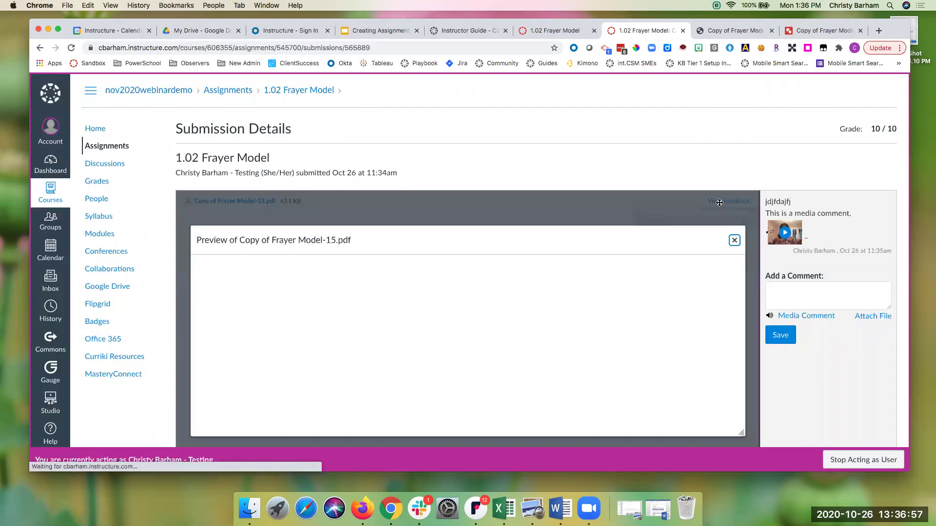
scroll(585, 330, down, 3)
scroll(585, 331, down, 5)
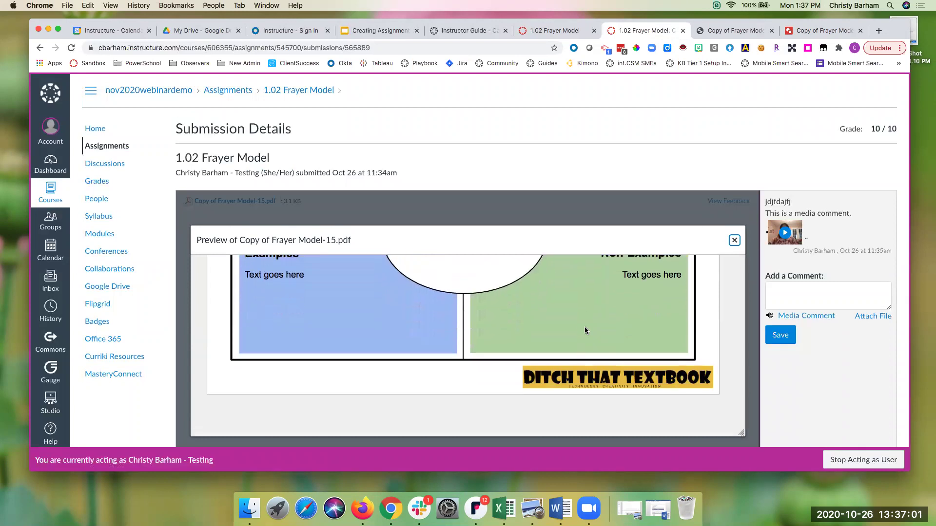
scroll(585, 330, up, 8)
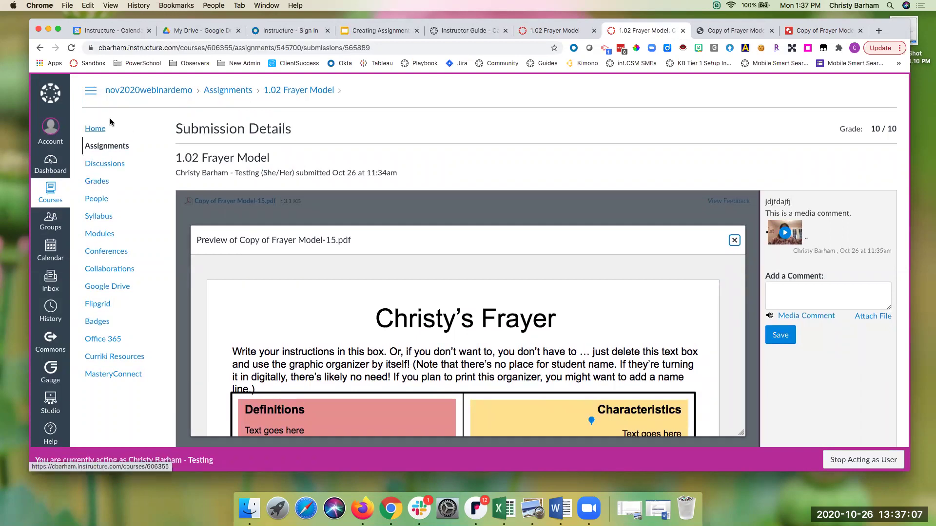
Stop acting as the testing student and present the External Apps (LTIs) slide of the Google Slides presentation
click(835, 456)
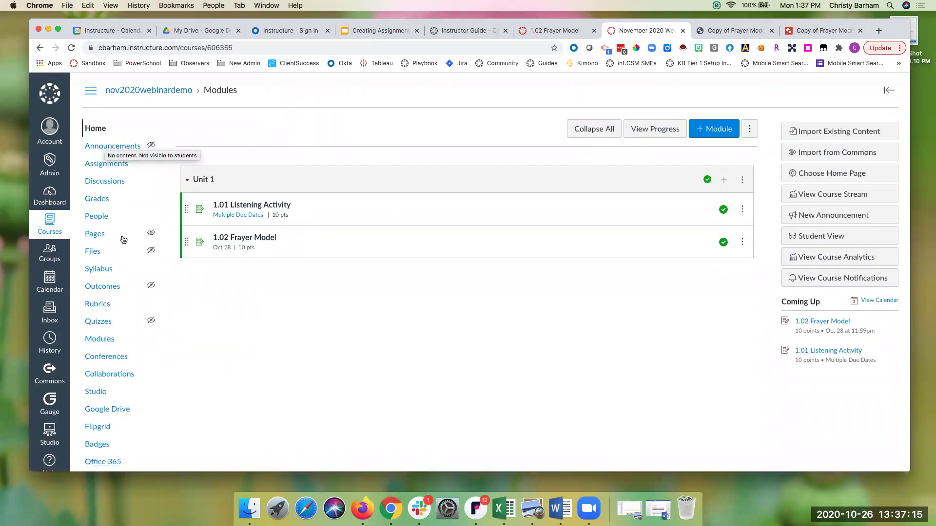
scroll(121, 241, down, 4)
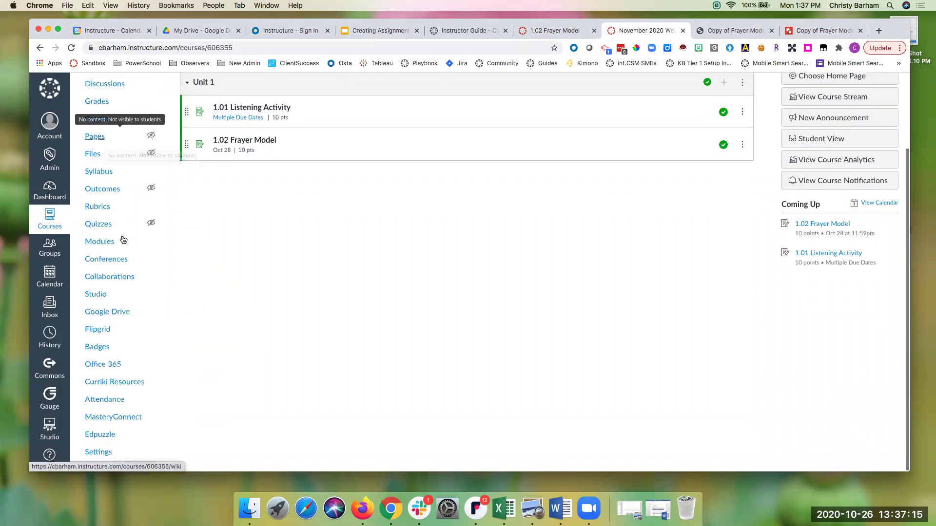
click(367, 31)
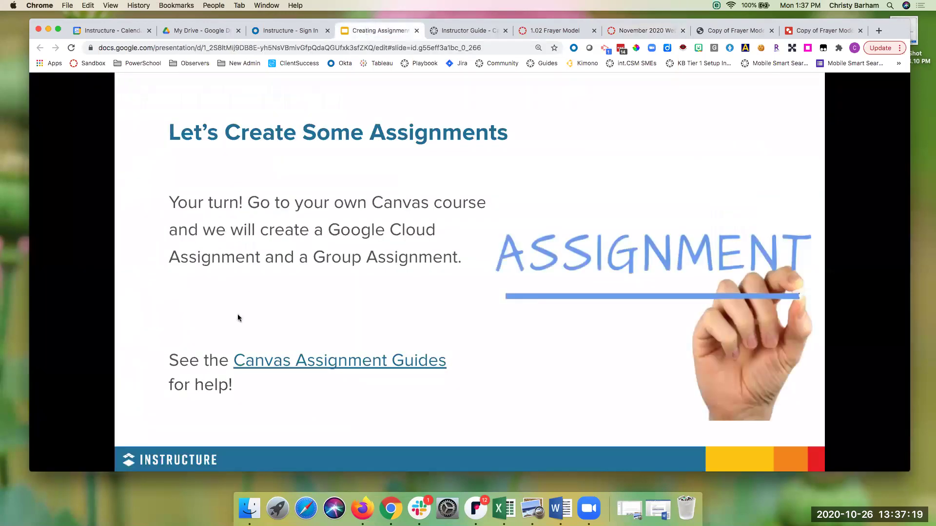
key(ctrl+super+f)
key(Right)
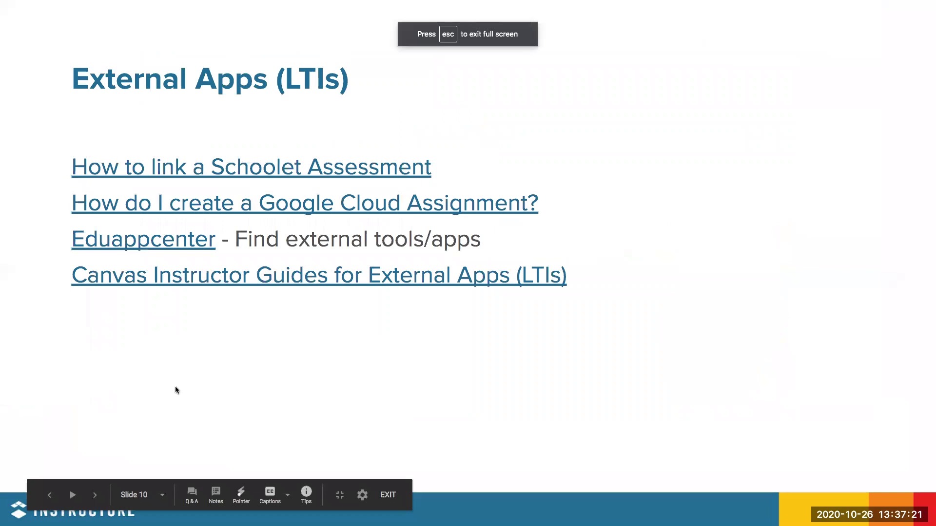
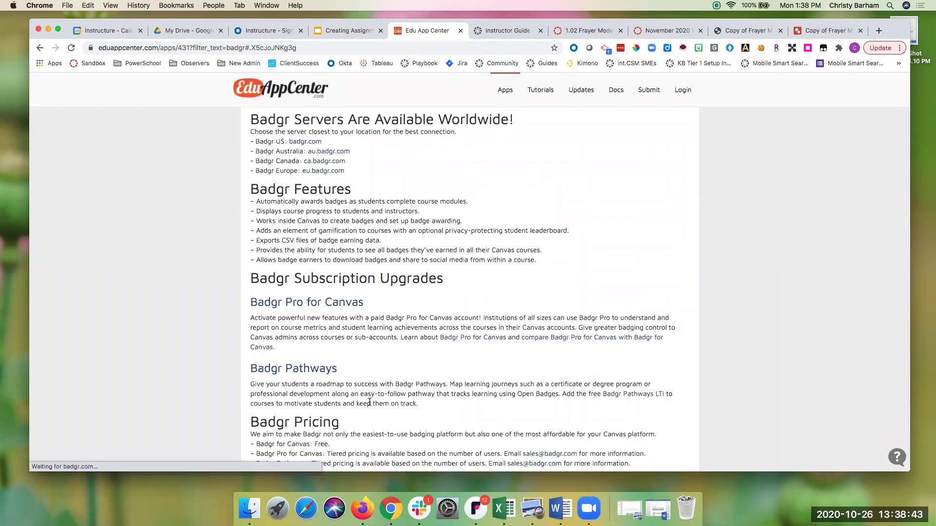
Read the Badgr listing's pricing and installation instructions on EduAppCenter and open the Badgr US signup page
scroll(470, 378, down, 2)
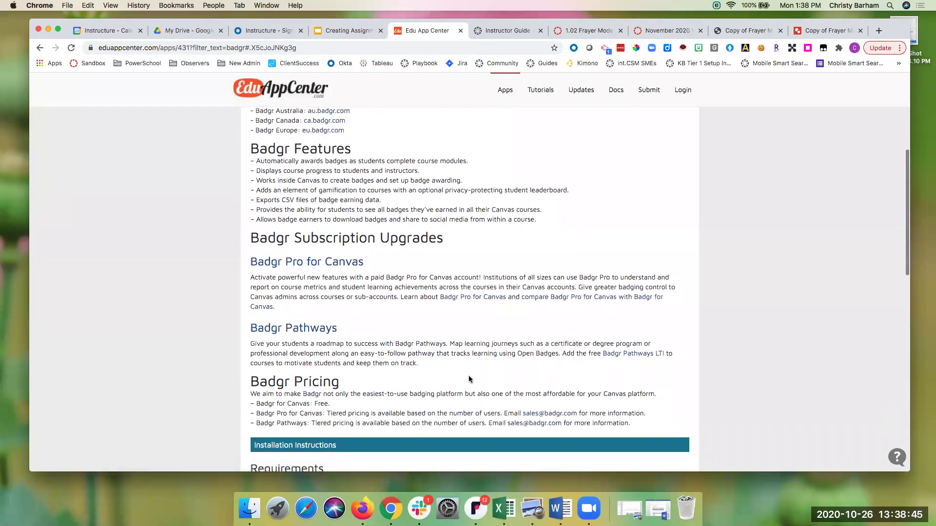
scroll(471, 378, down, 5)
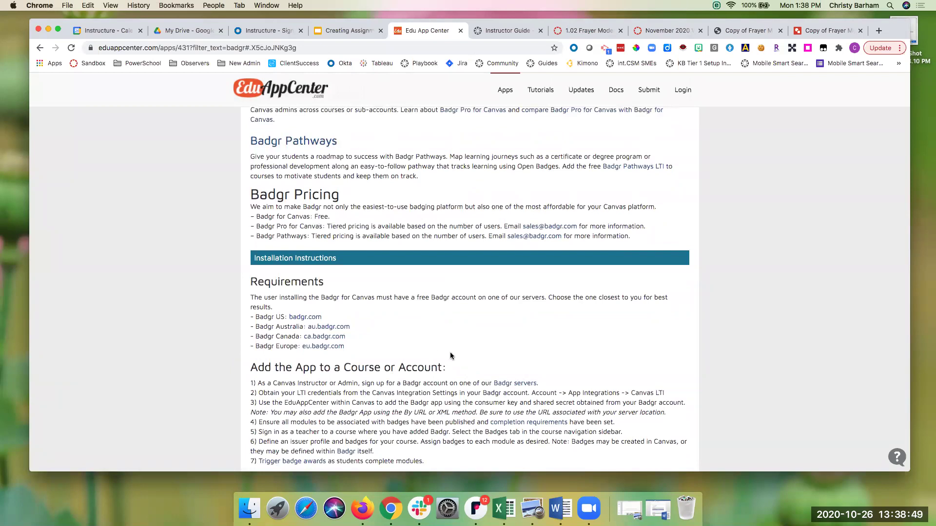
scroll(450, 352, down, 3)
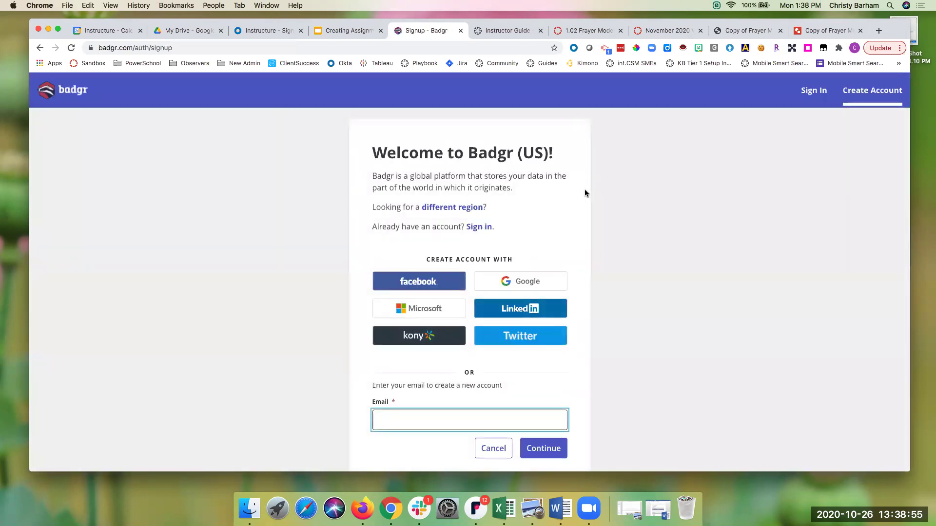
Sign in to Badgr with the presenter's Instructure Google account
click(803, 92)
click(541, 283)
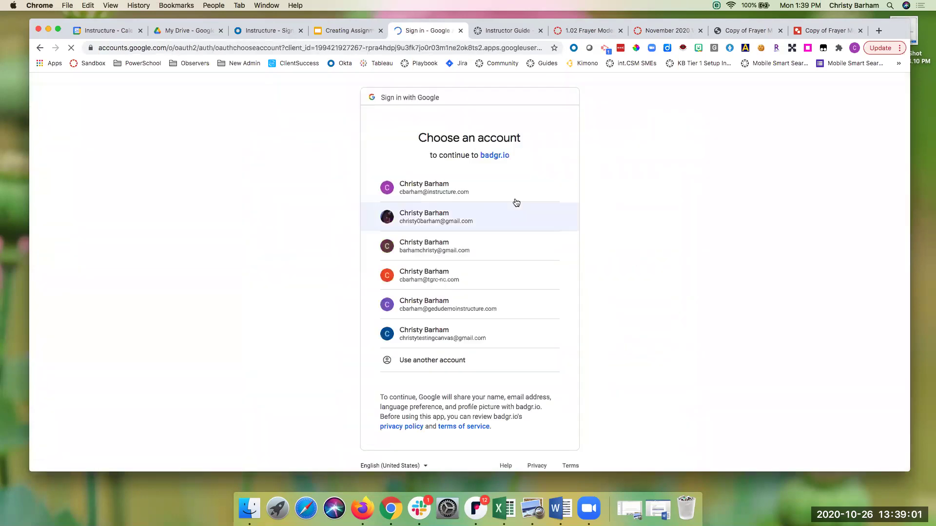
click(497, 190)
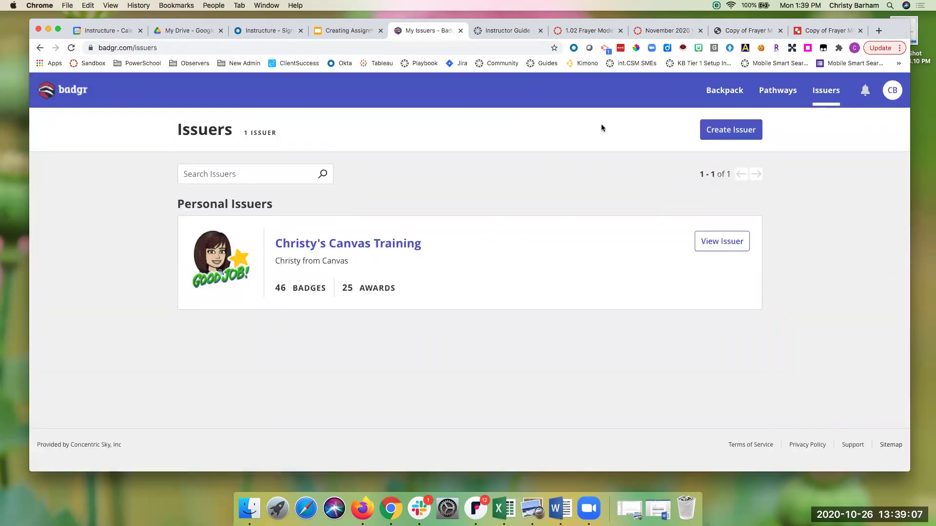
Switch to the Canvas demo course and open the external apps section of its settings
click(603, 31)
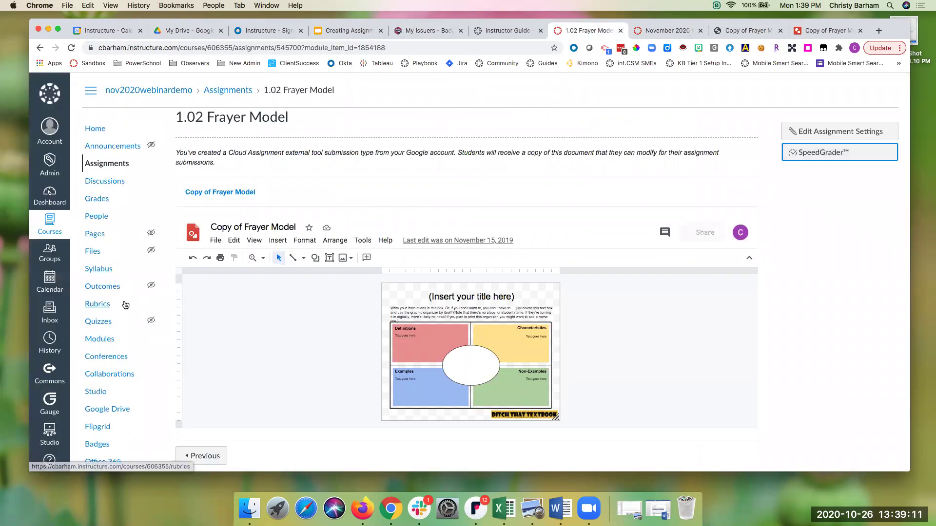
scroll(99, 419, down, 3)
click(102, 457)
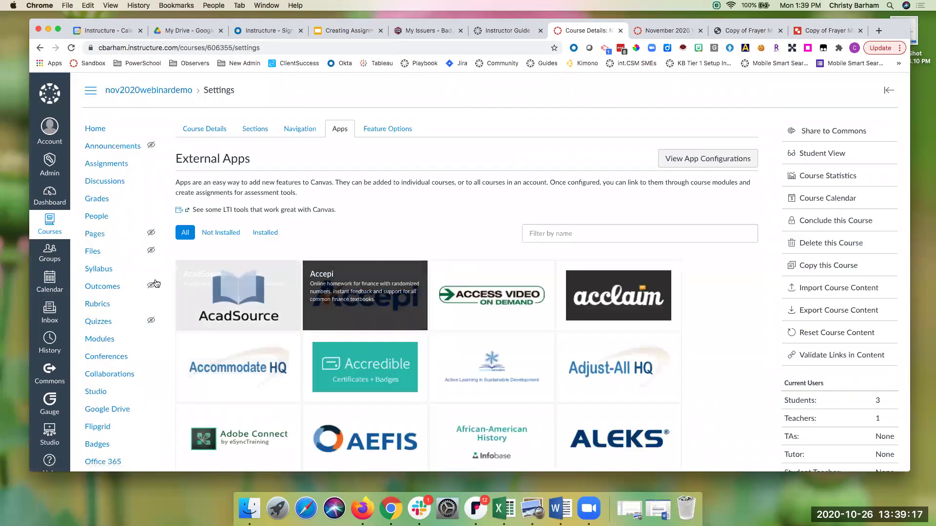
scroll(146, 337, down, 3)
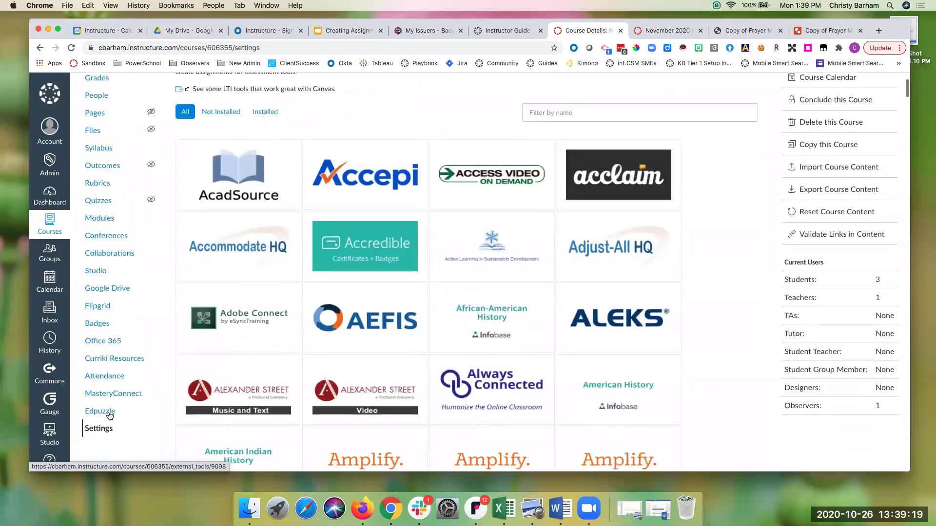
scroll(146, 339, up, 3)
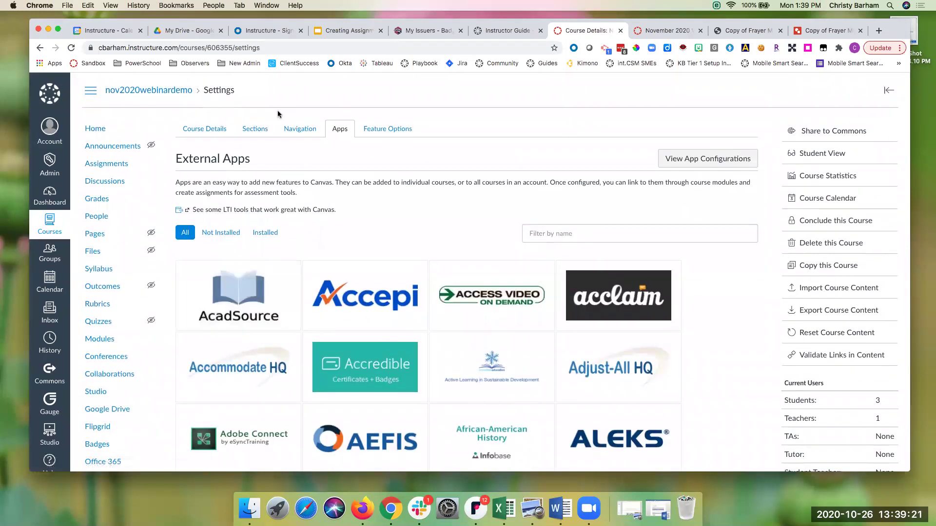
Review the course's app configurations and start adding an app with the configuration type By URL
click(685, 166)
scroll(460, 376, down, 15)
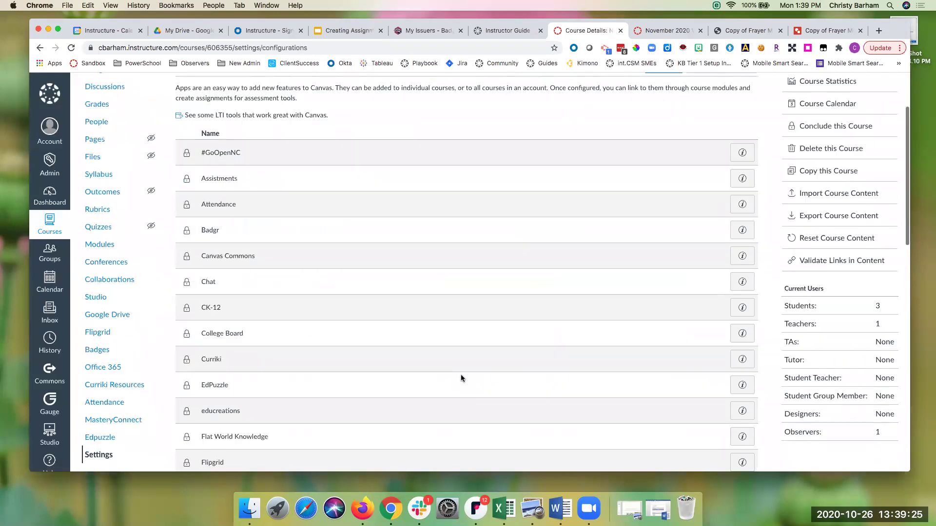
scroll(460, 378, up, 15)
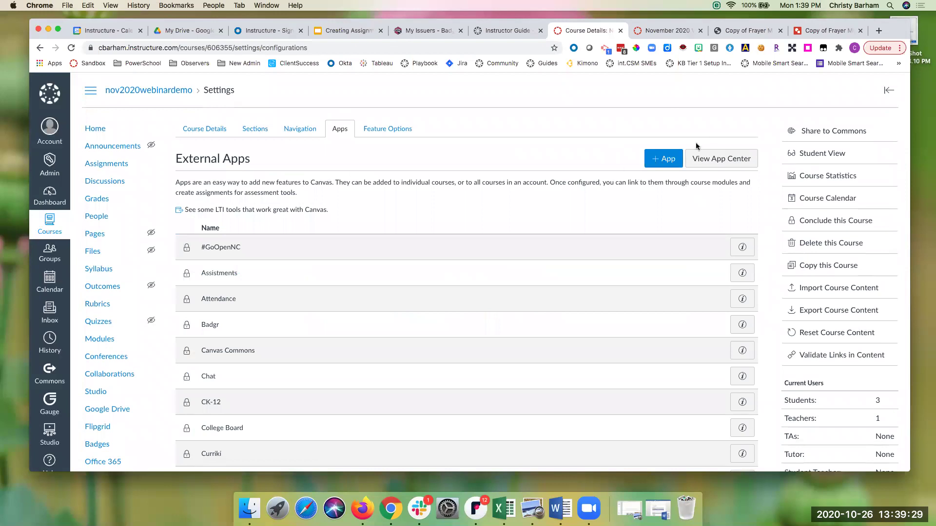
click(676, 160)
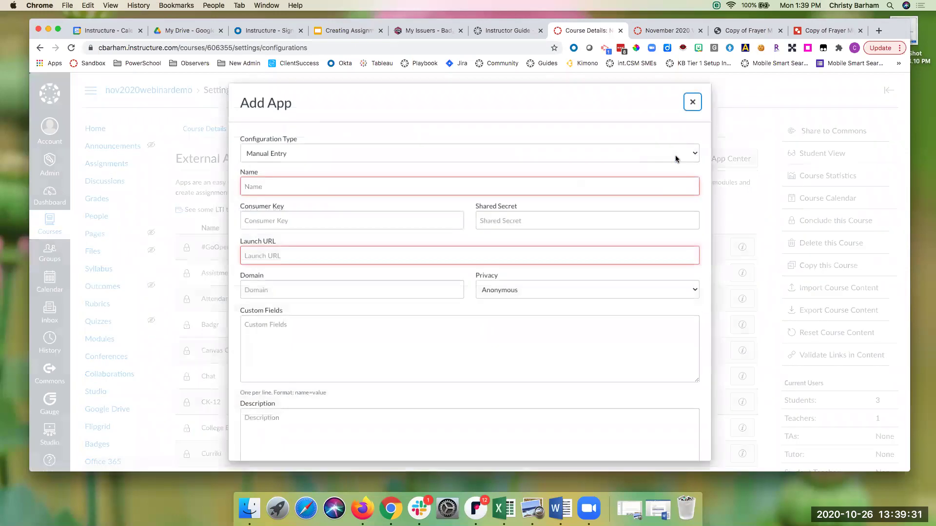
click(677, 154)
click(675, 163)
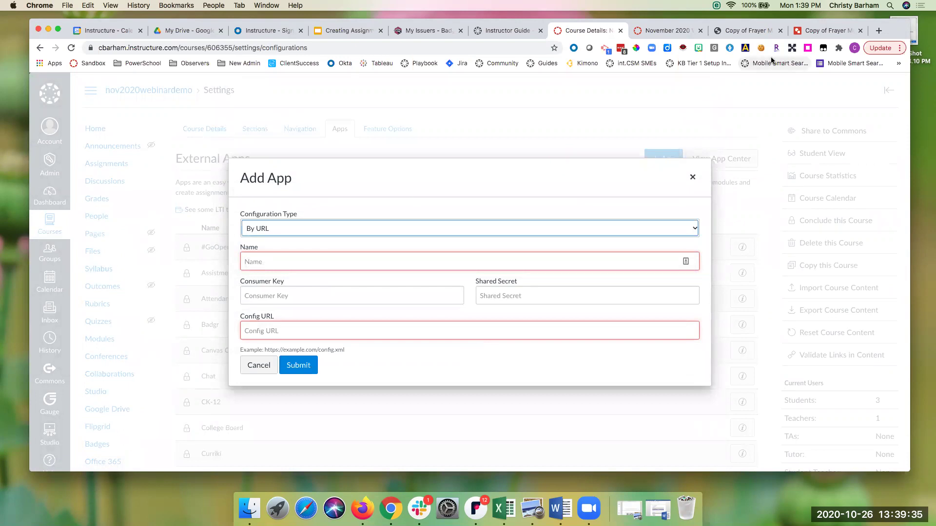
Open EduAppCenter from the presentation slide, filter the apps by "badgr", and open the Badgr LTI for United States listing
click(347, 30)
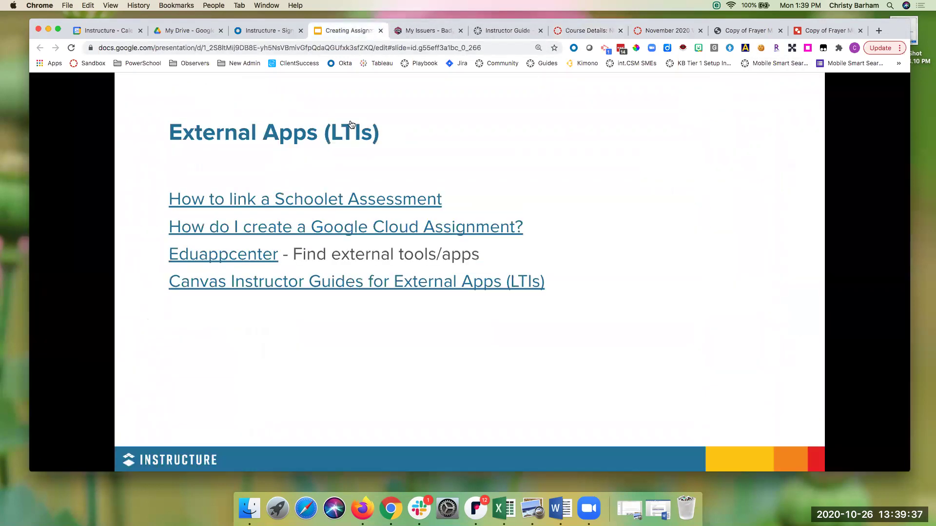
click(258, 255)
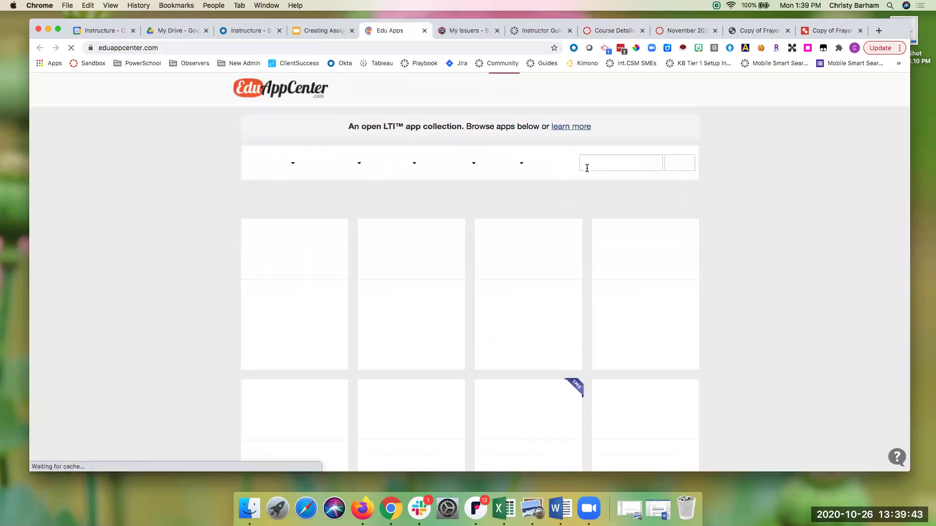
click(587, 167)
text(badgr)
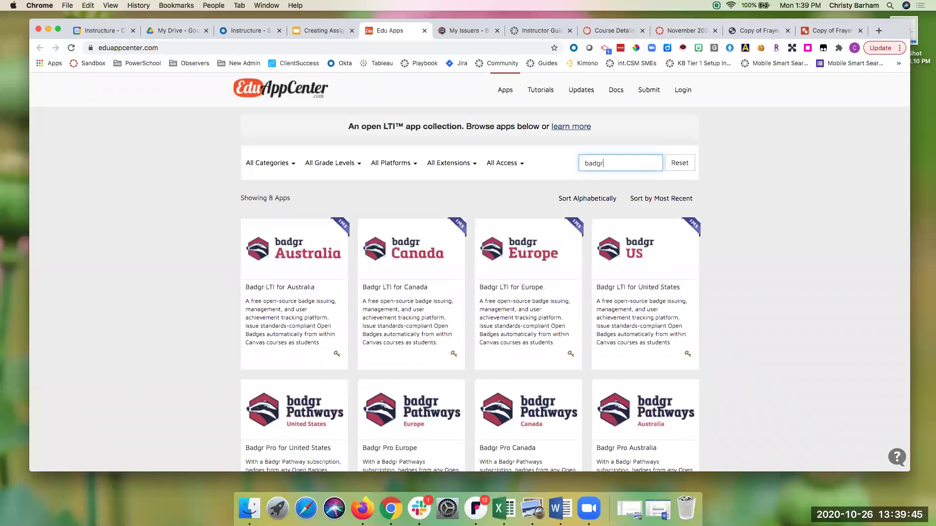
click(680, 163)
click(618, 166)
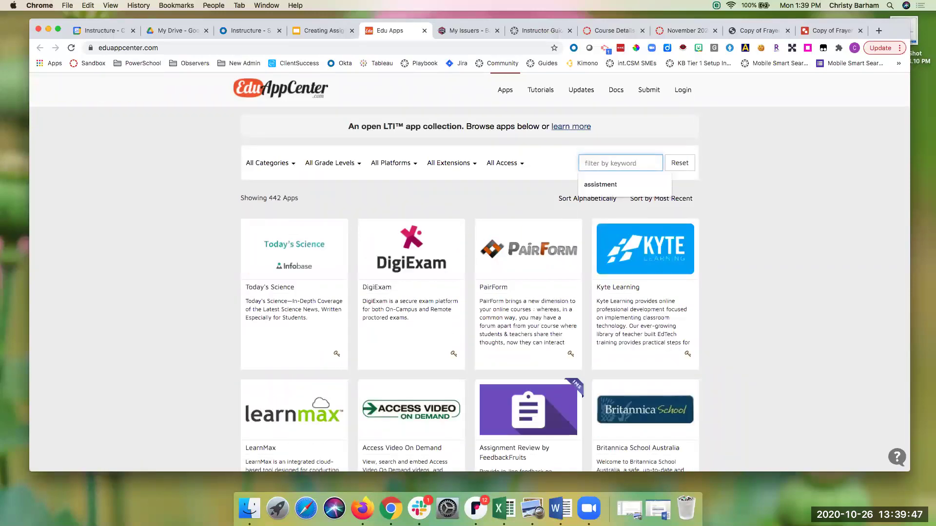
text(badgr)
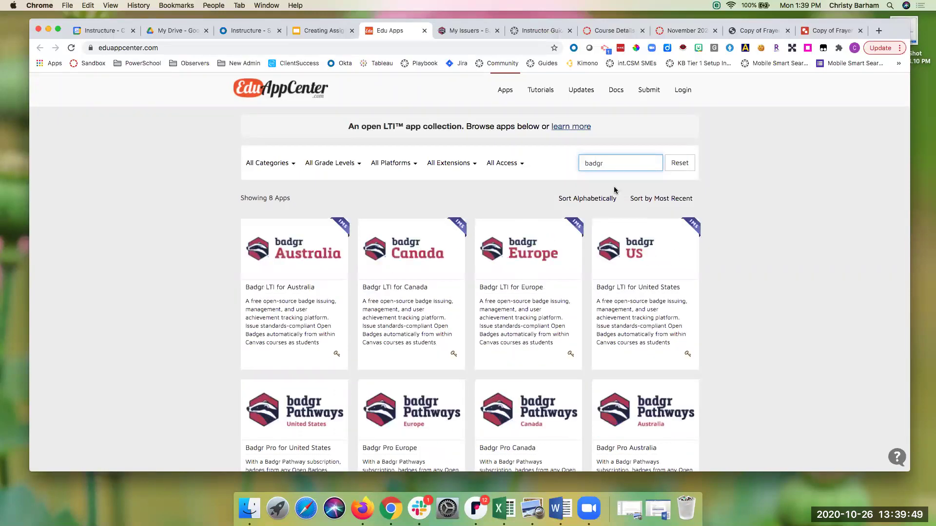
click(633, 244)
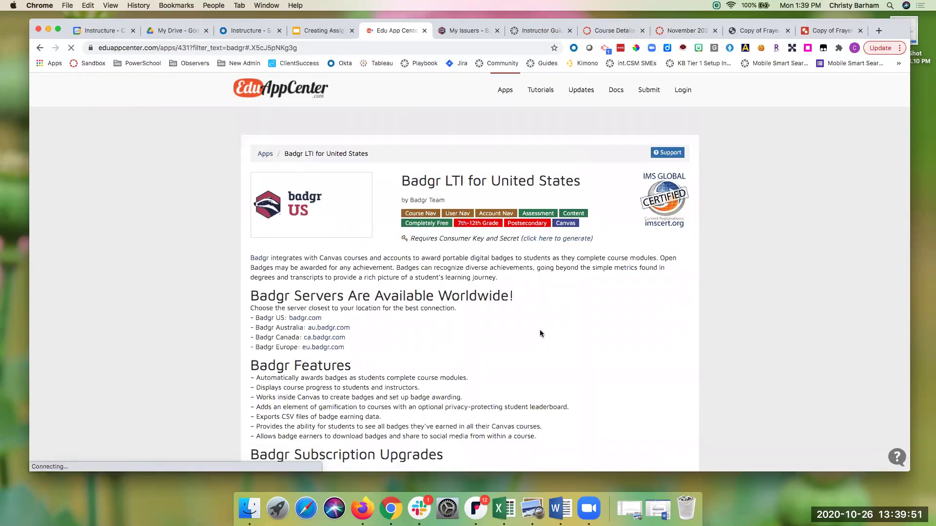
Review the Badgr installation instructions and configuration URL section, and return to the Add App form in Canvas
scroll(540, 329, down, 3)
scroll(539, 330, down, 10)
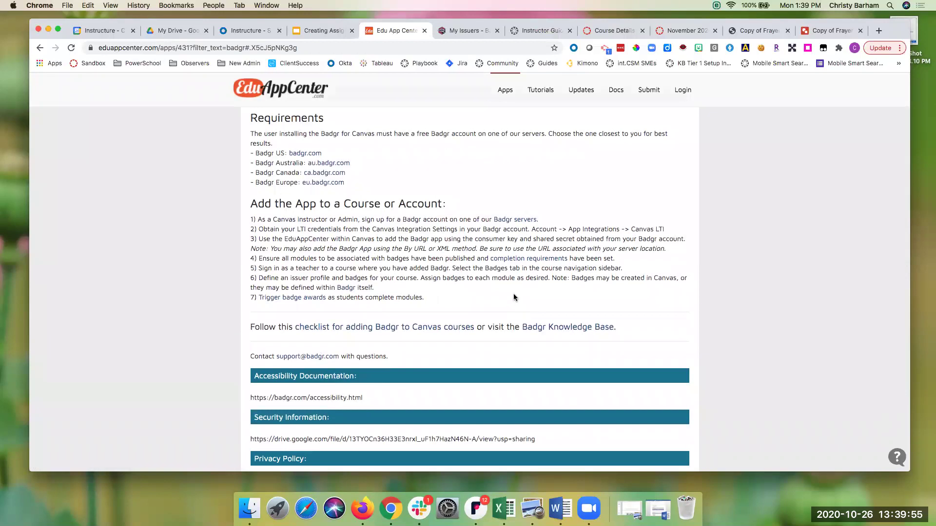
scroll(514, 264, down, 5)
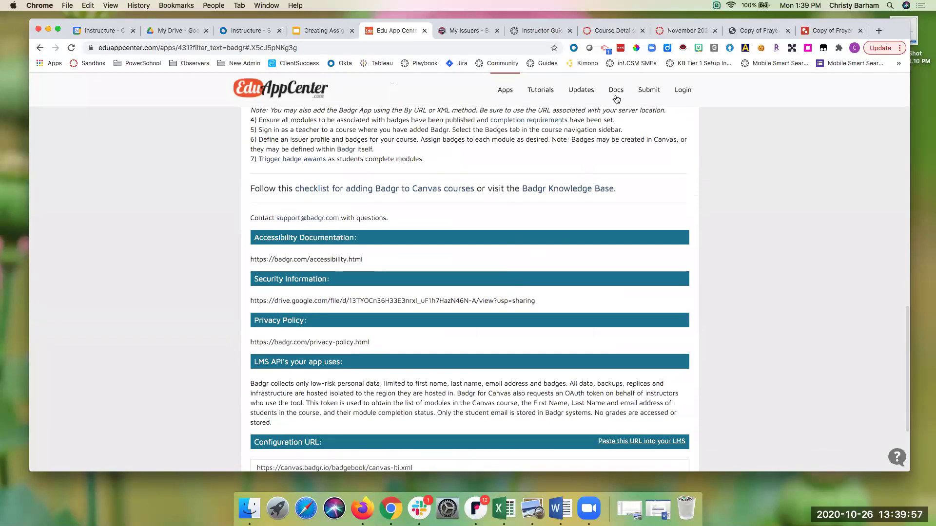
click(457, 30)
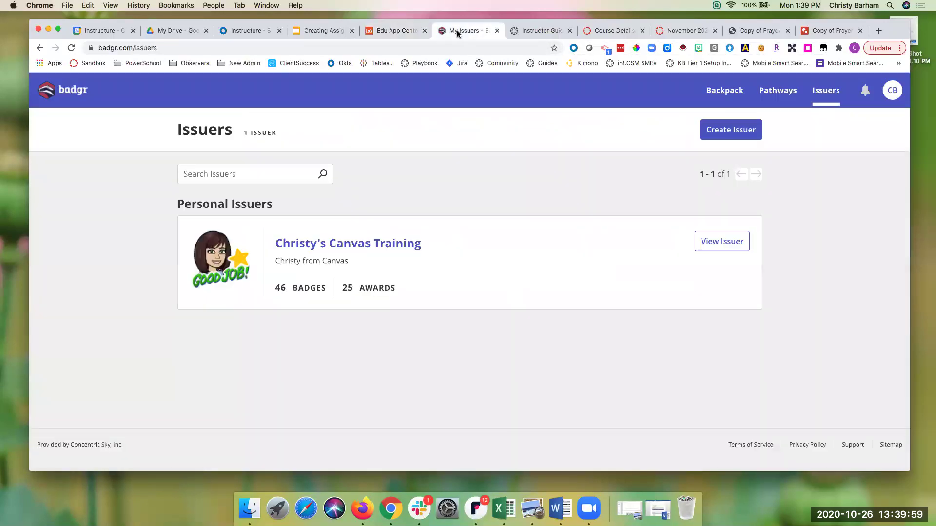
click(609, 31)
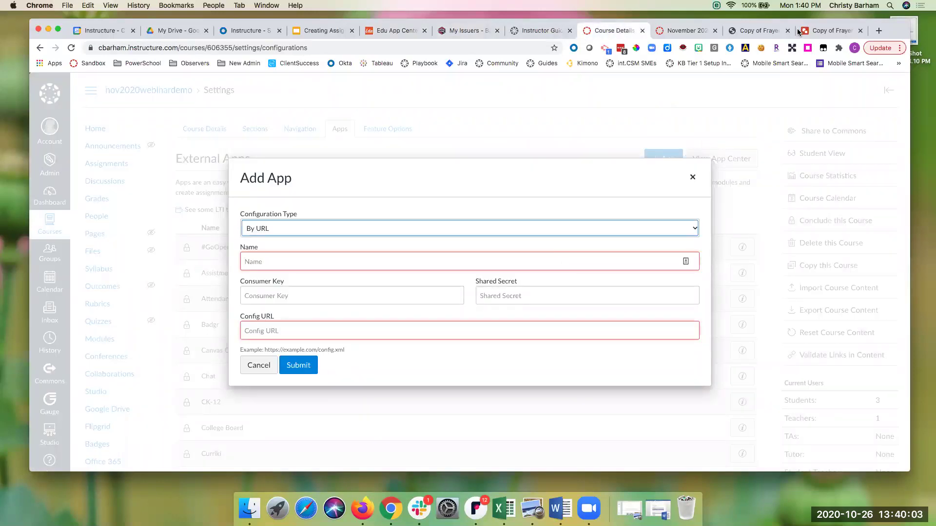
In Badgr, open the Canvas LTI page under the account's app integrations, reloading if needed, and review its instructions for integrating Badgr into Canvas
click(462, 31)
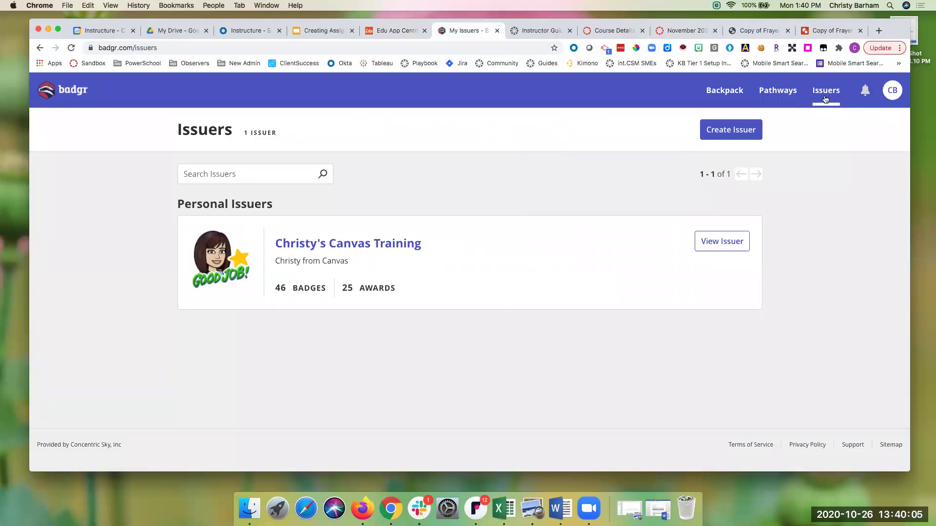
click(891, 94)
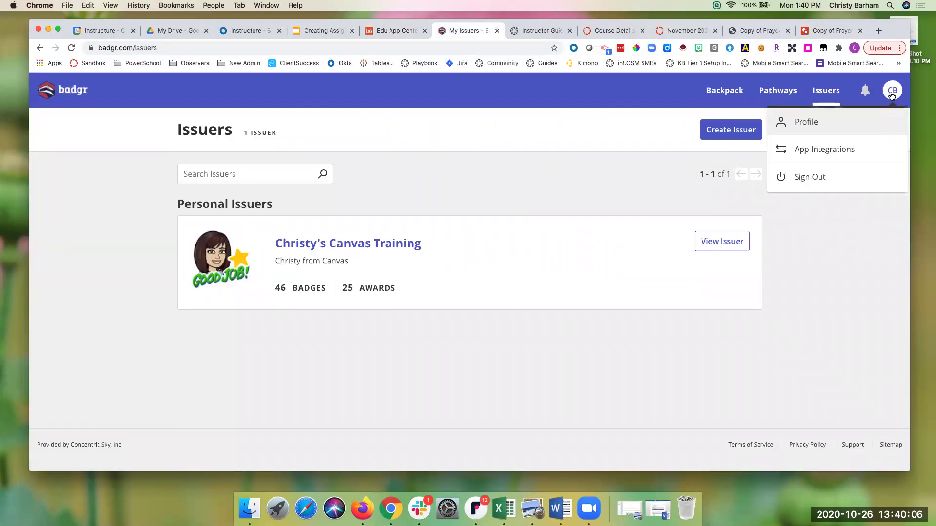
click(855, 149)
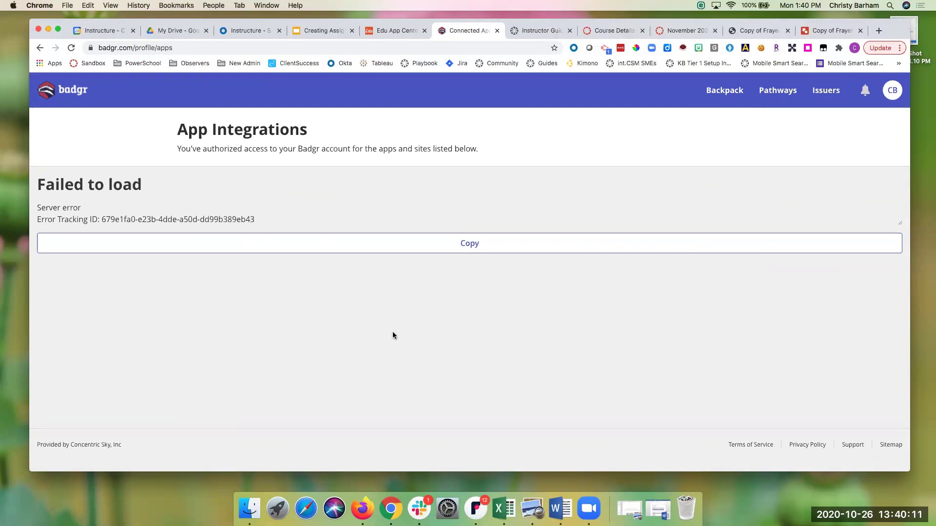
click(468, 250)
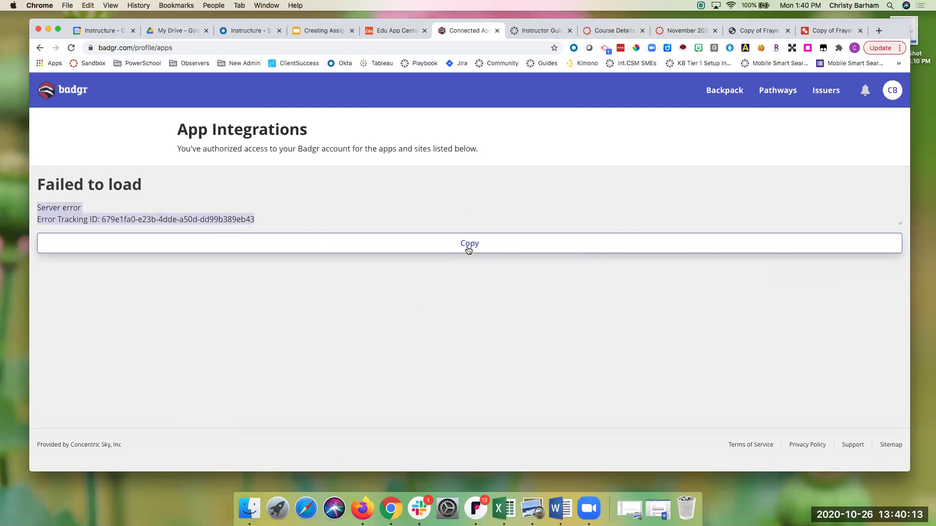
click(69, 50)
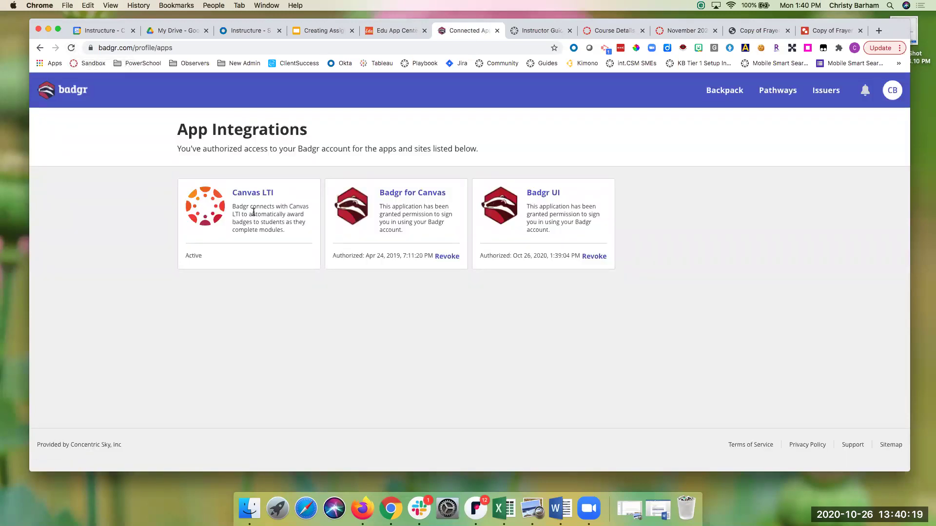
click(252, 194)
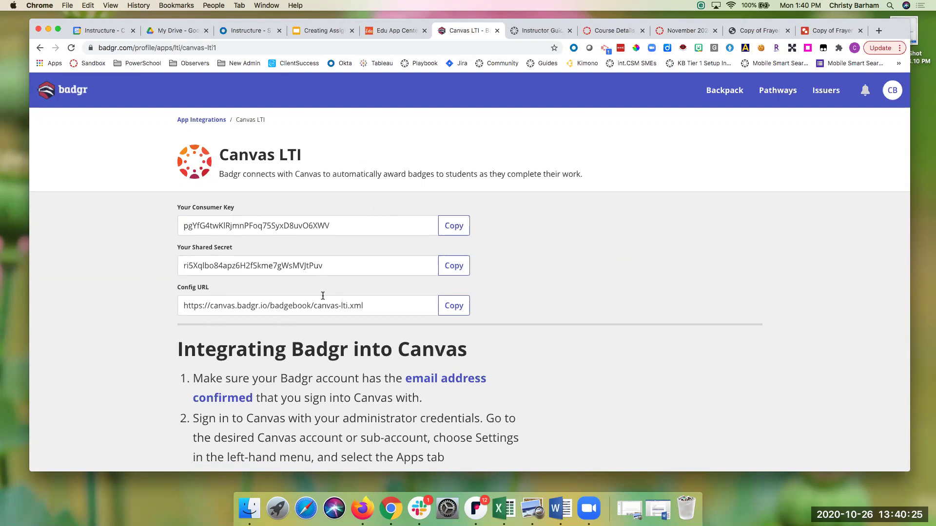
scroll(322, 296, down, 15)
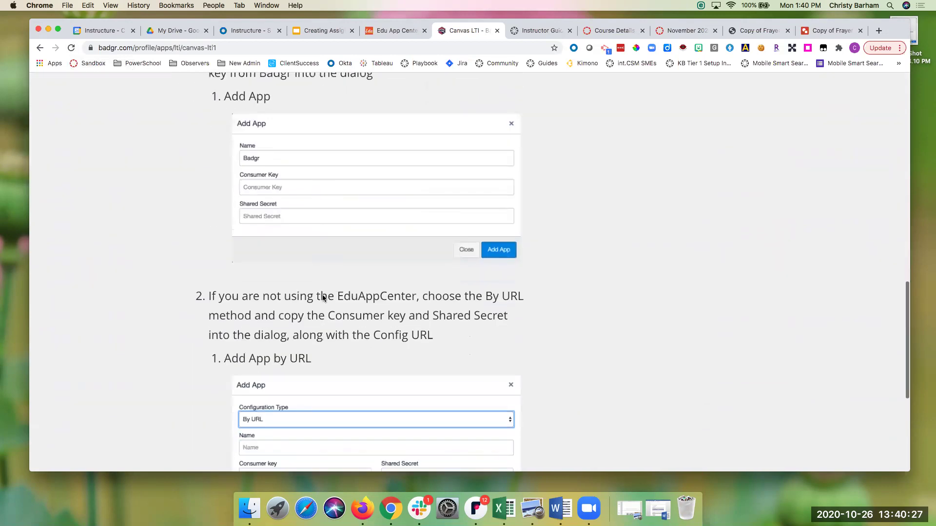
scroll(322, 298, down, 5)
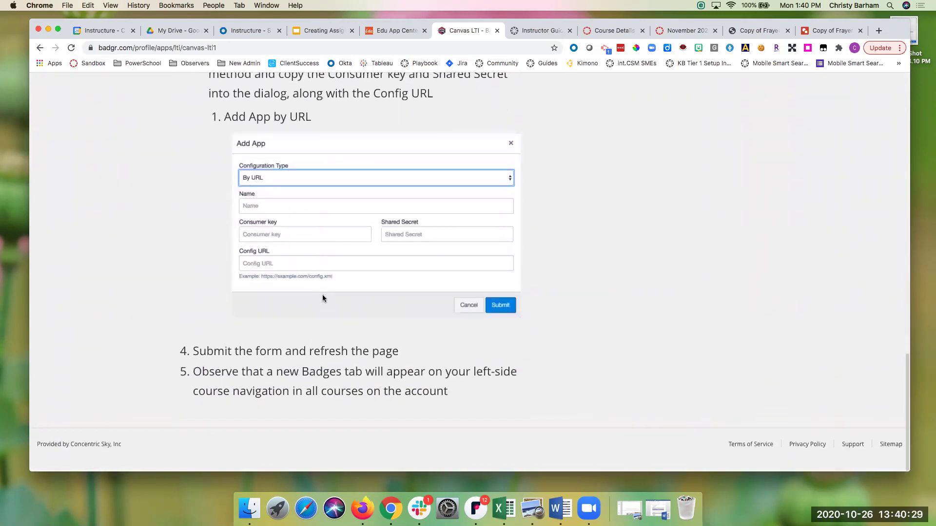
scroll(323, 294, up, 20)
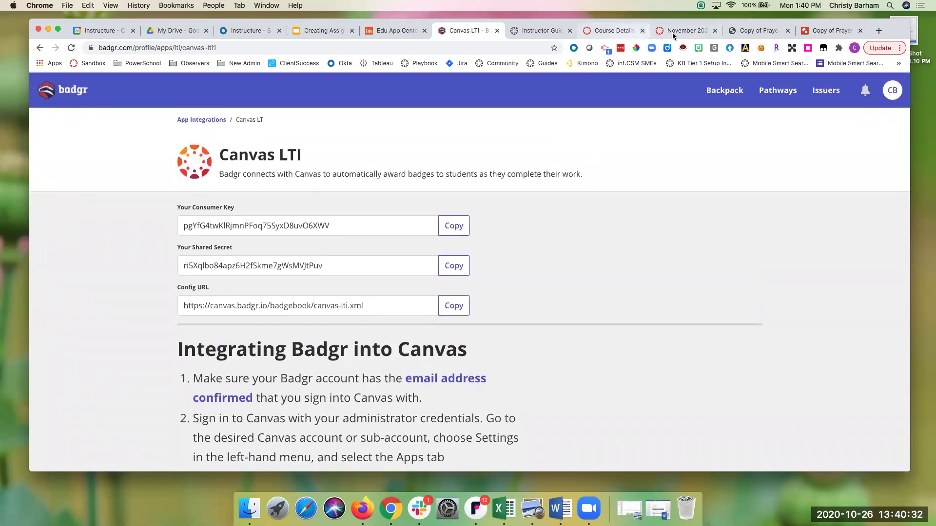
Name the new app "Badgr" in the Canvas Add App form and copy the consumer key from Badgr's Canvas LTI page into it
click(624, 32)
click(340, 256)
text(Badgr)
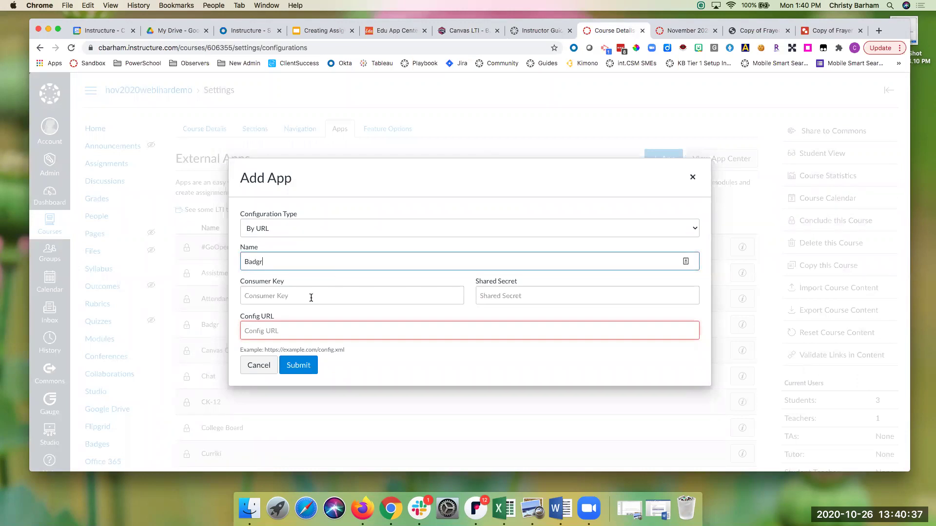
click(324, 287)
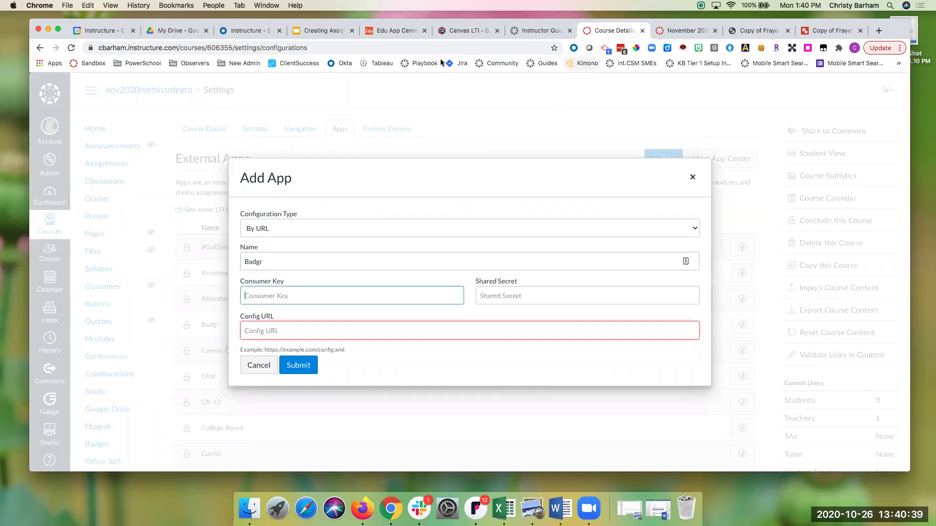
click(464, 30)
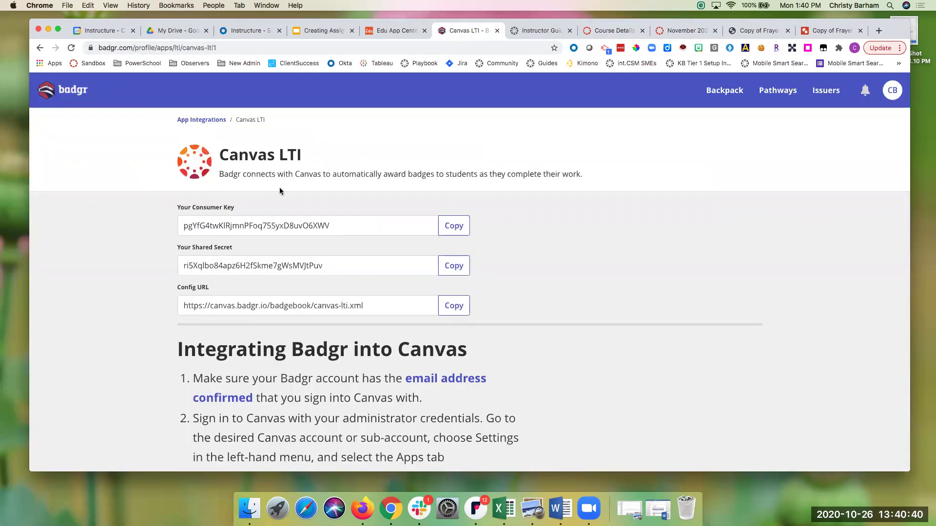
click(454, 226)
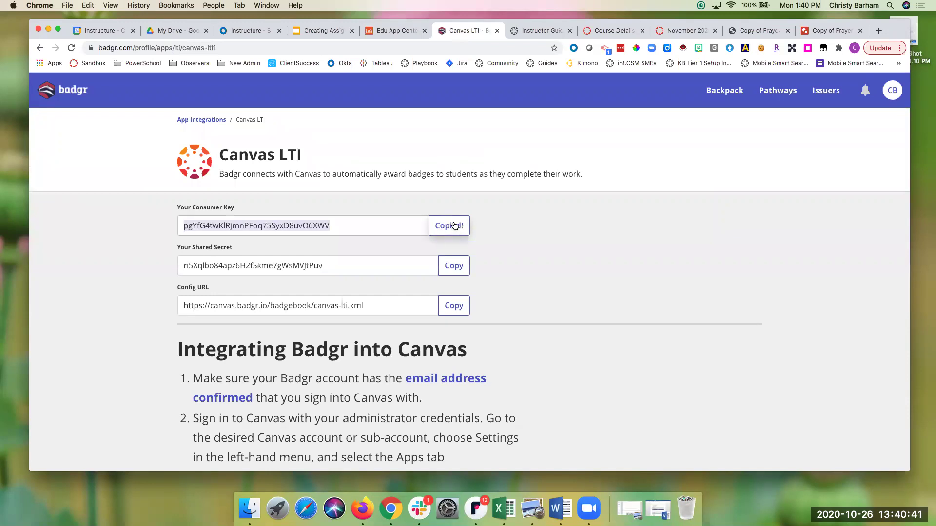
click(604, 31)
key(super+v)
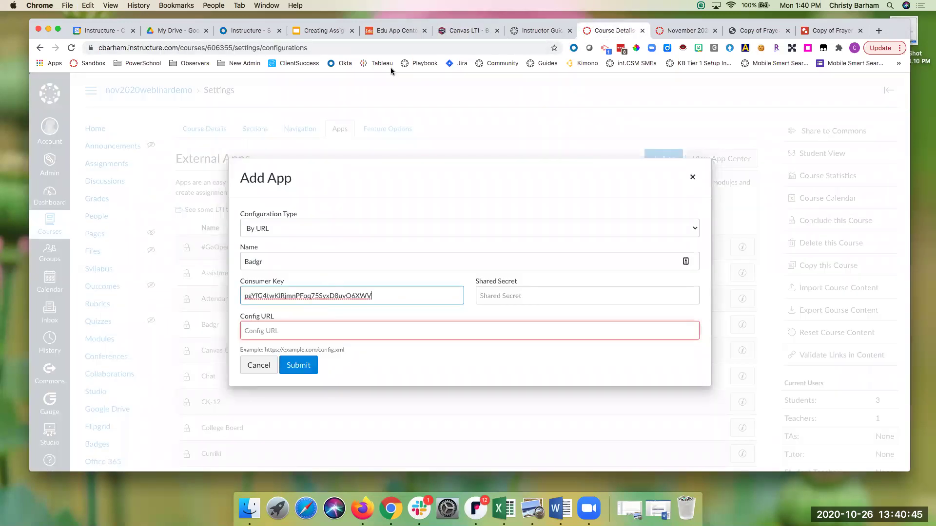
Copy the shared secret from Badgr's Canvas LTI page into the Shared Secret field of the Add App form
click(468, 30)
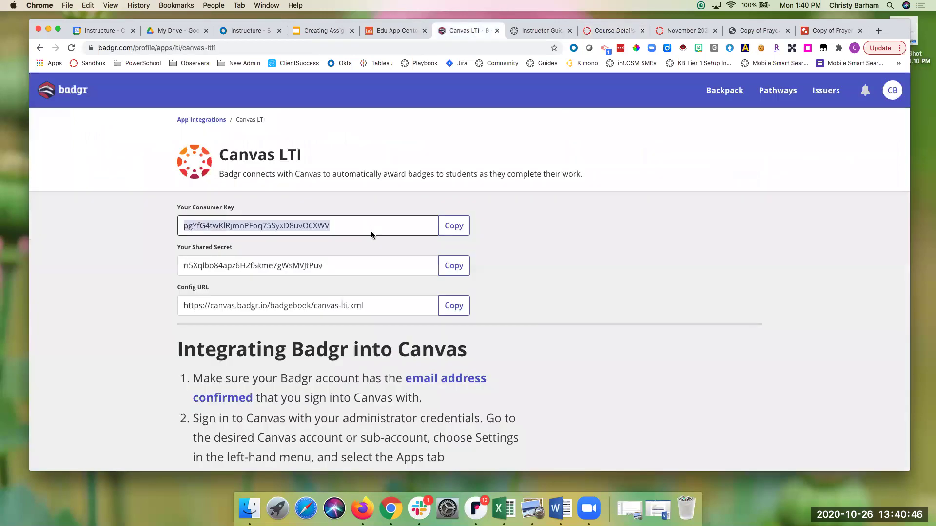
click(454, 266)
click(612, 30)
click(537, 301)
key(super+v)
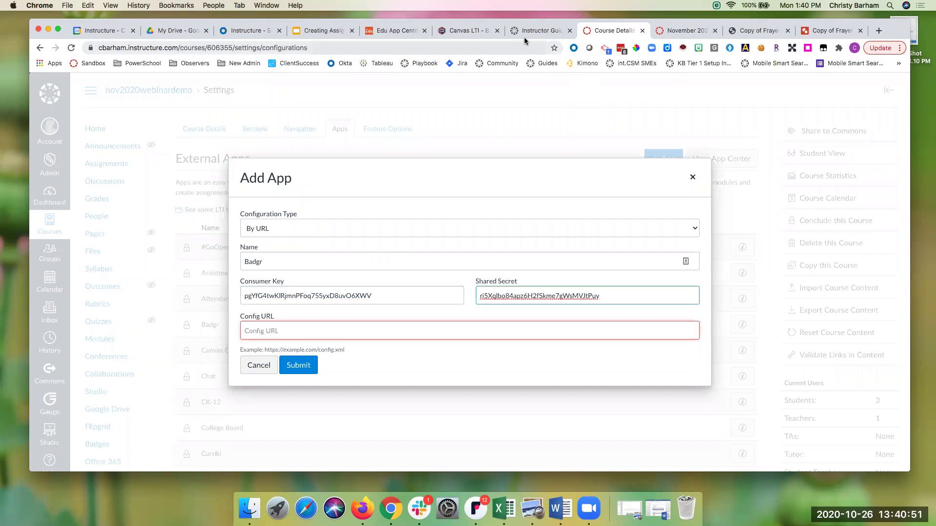
click(455, 30)
click(460, 307)
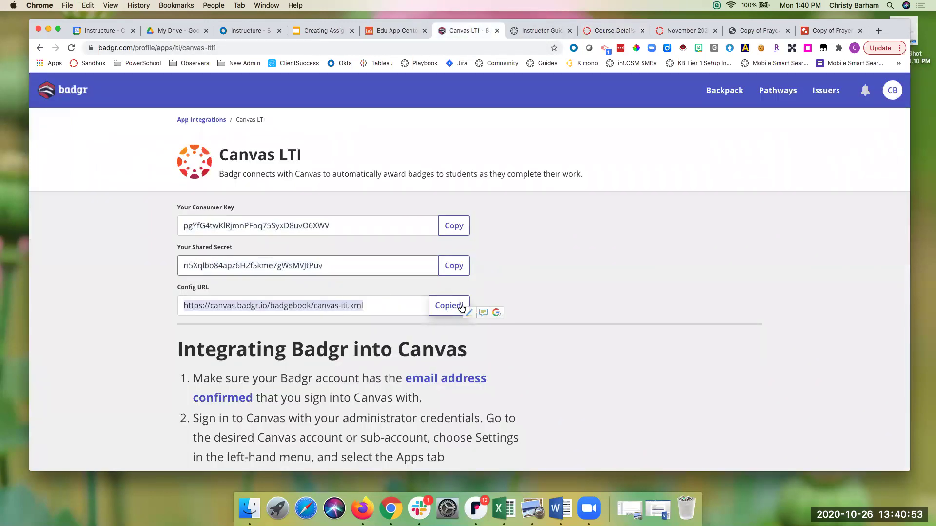
click(603, 34)
click(340, 333)
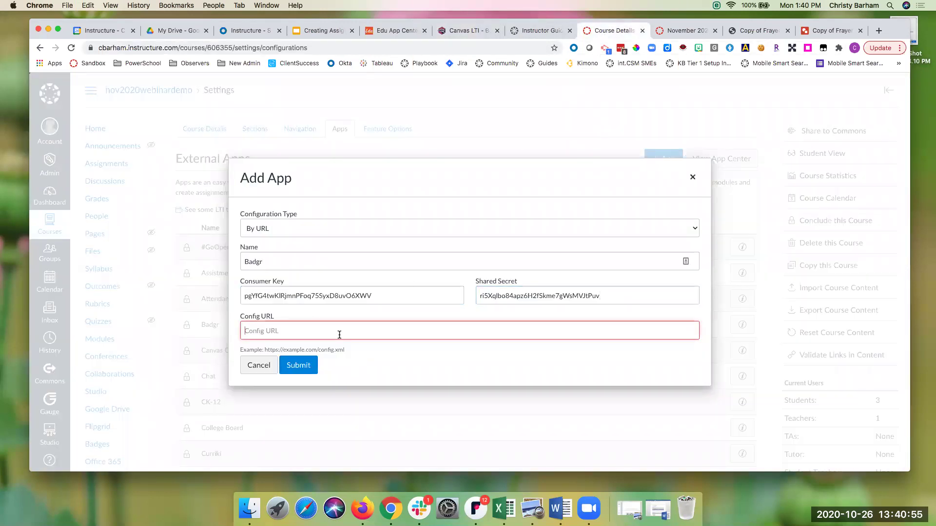
key(cmd+v)
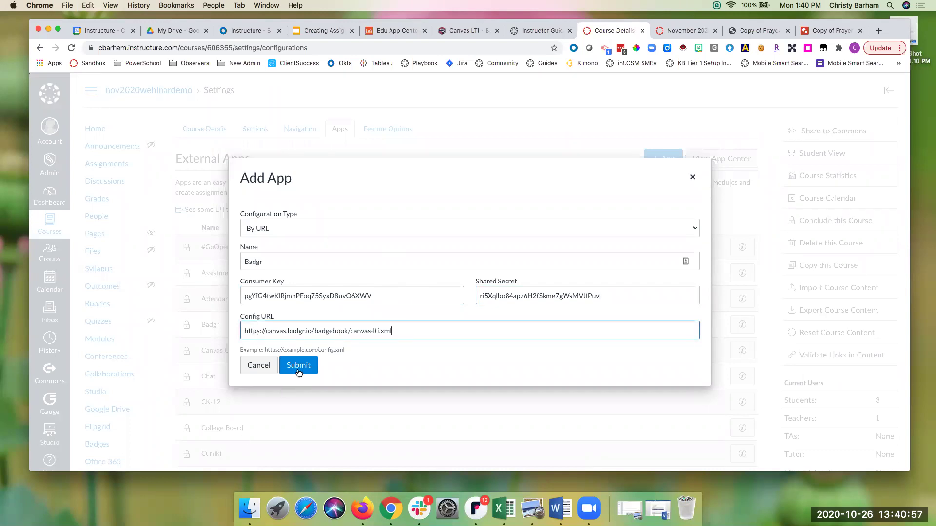
Close the Add App form without submitting it and review the course's list of external apps
click(693, 177)
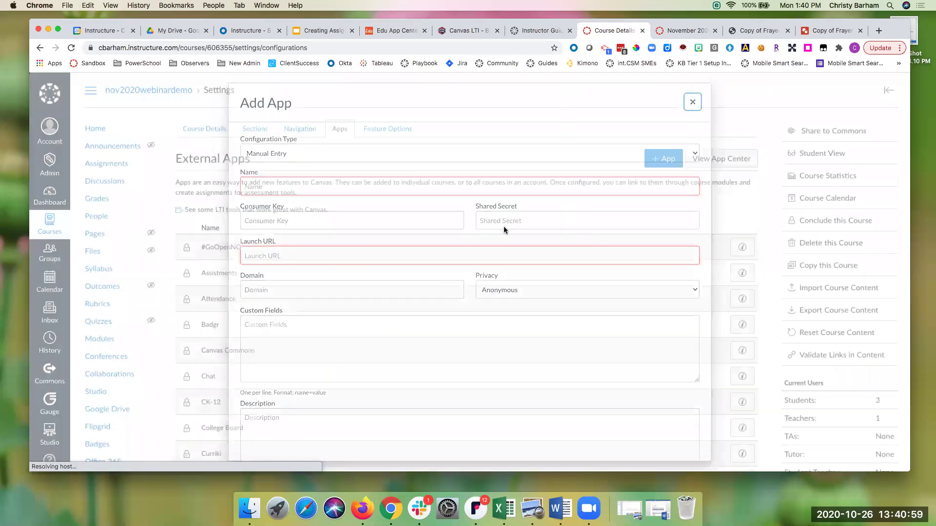
scroll(256, 193, down, 1)
scroll(257, 196, down, 2)
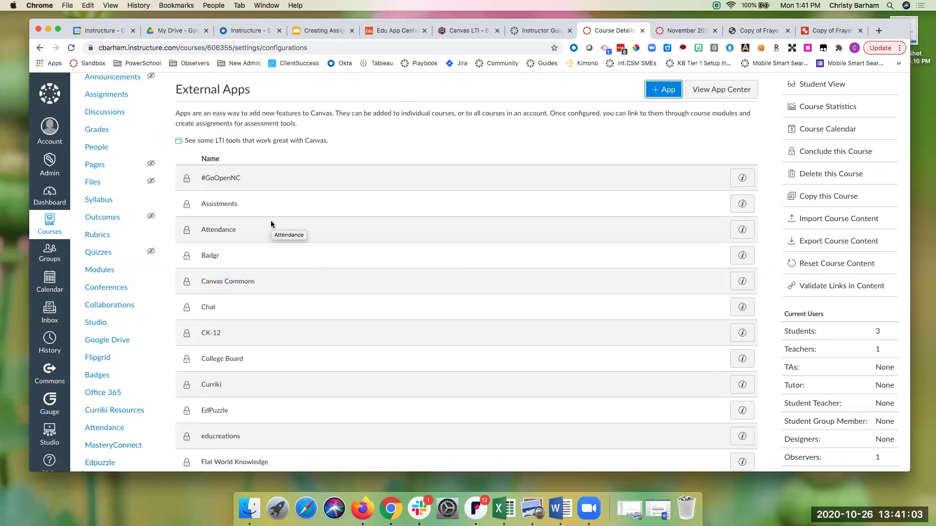
scroll(270, 220, up, 3)
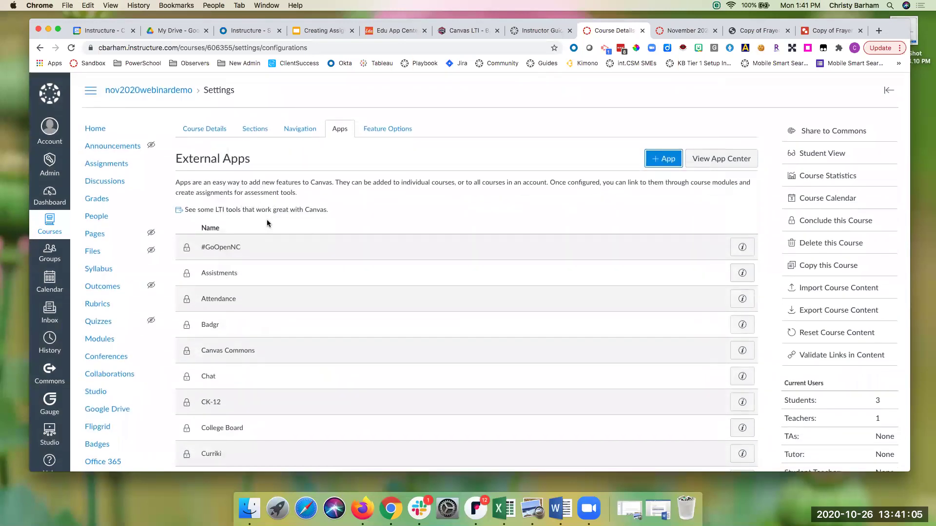
Switch to EduAppCenter, return to its full app collection, and browse the available LTI apps
click(385, 31)
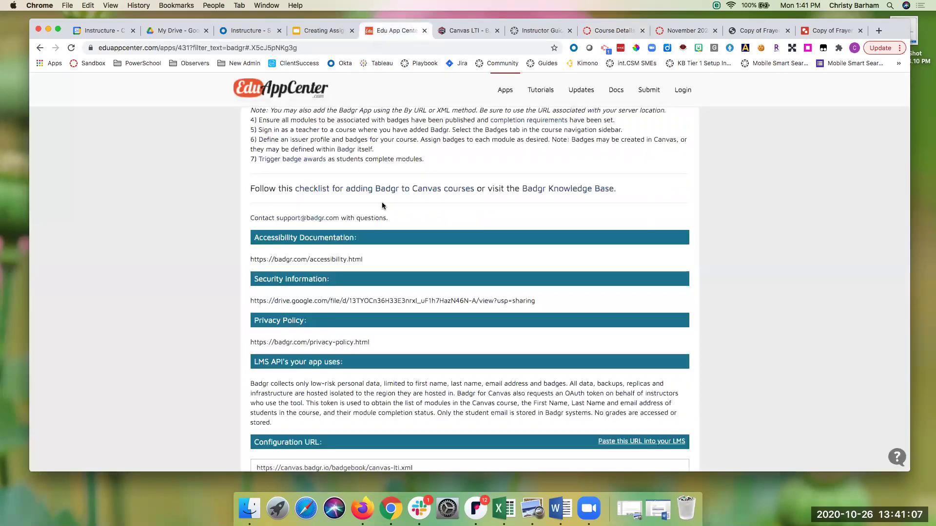
scroll(382, 205, up, 15)
click(301, 91)
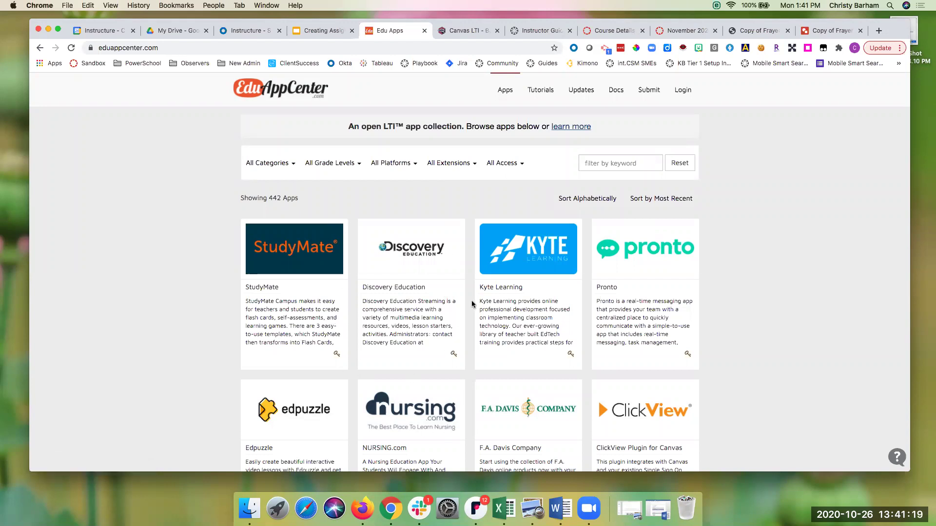
scroll(472, 304, down, 1)
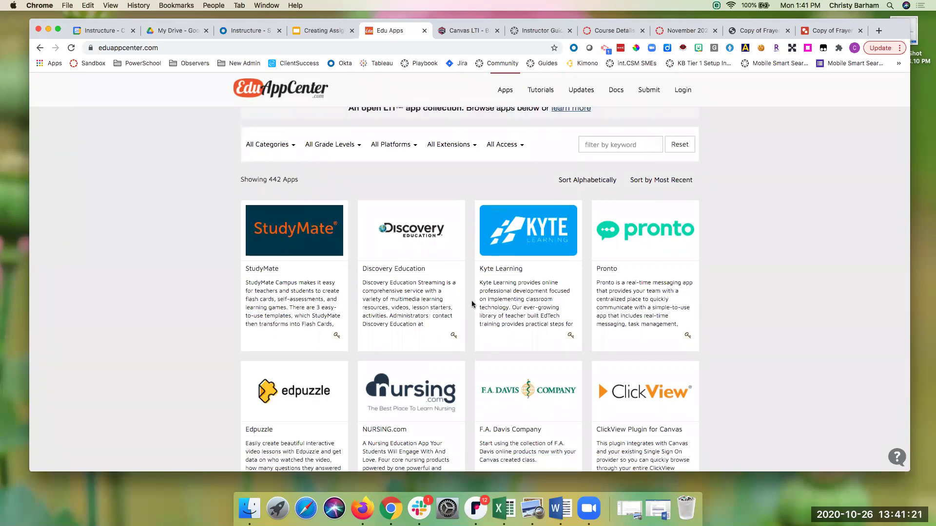
scroll(472, 304, down, 1)
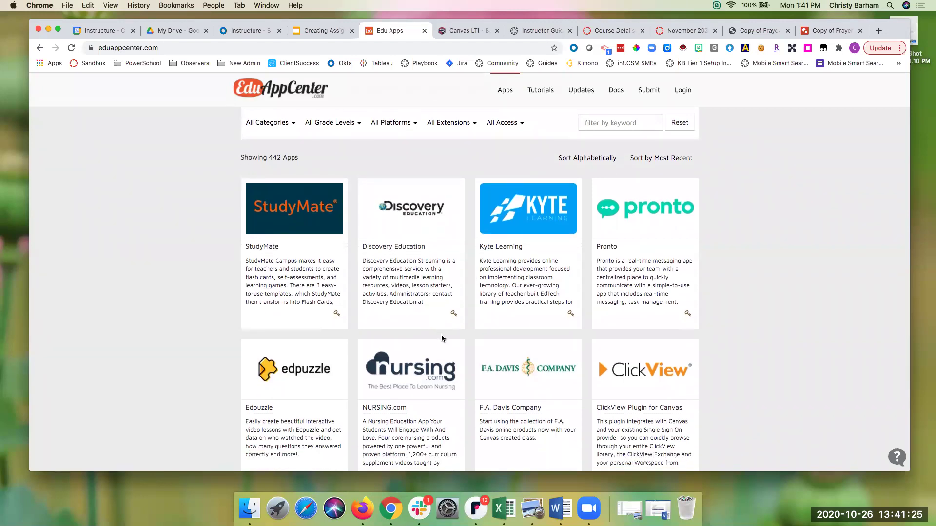
scroll(442, 338, down, 10)
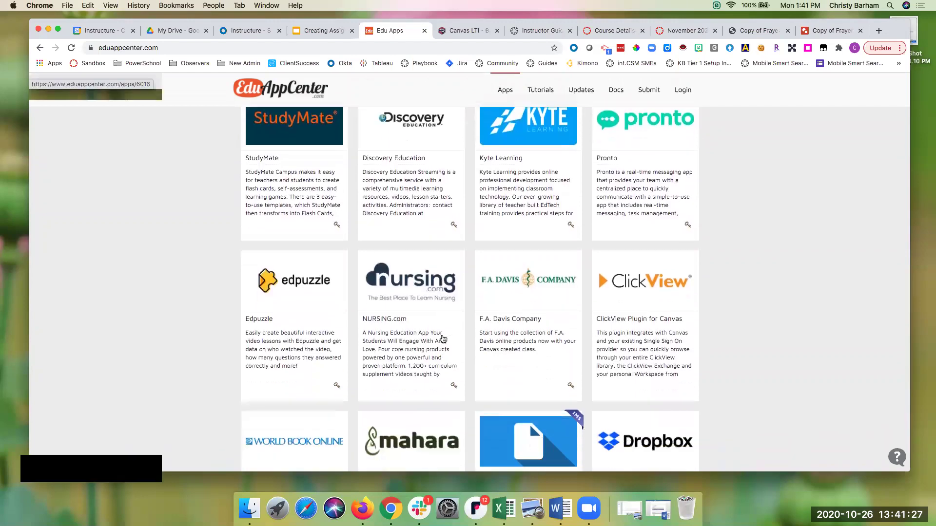
scroll(443, 339, down, 8)
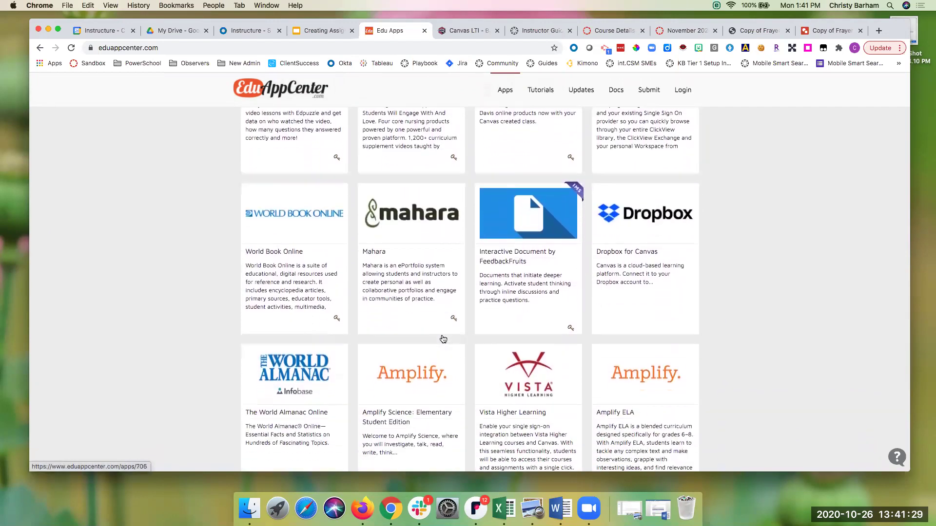
scroll(443, 339, down, 12)
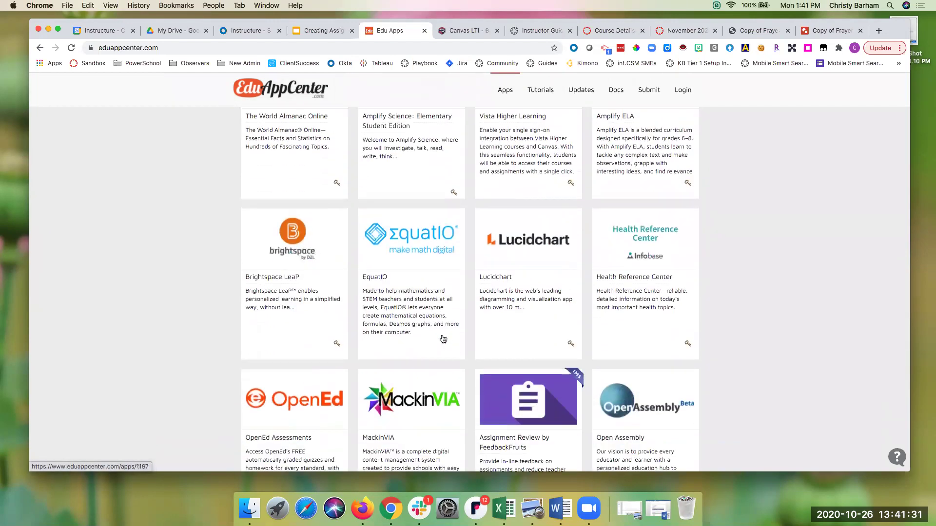
scroll(443, 338, down, 8)
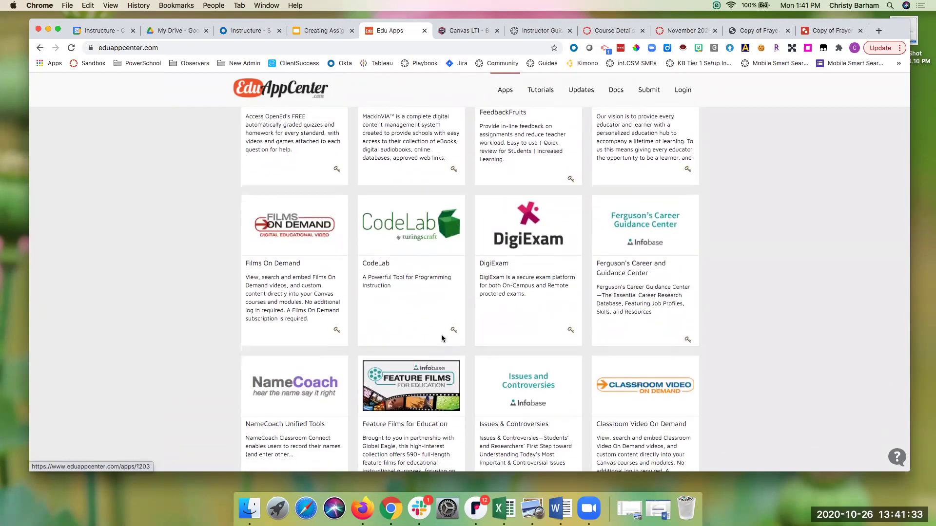
scroll(437, 195, up, 18)
View the Canvas Instructor Guides for External Apps (LTIs) from the presentation's link, and return to the slideshow to advance one slide
click(316, 31)
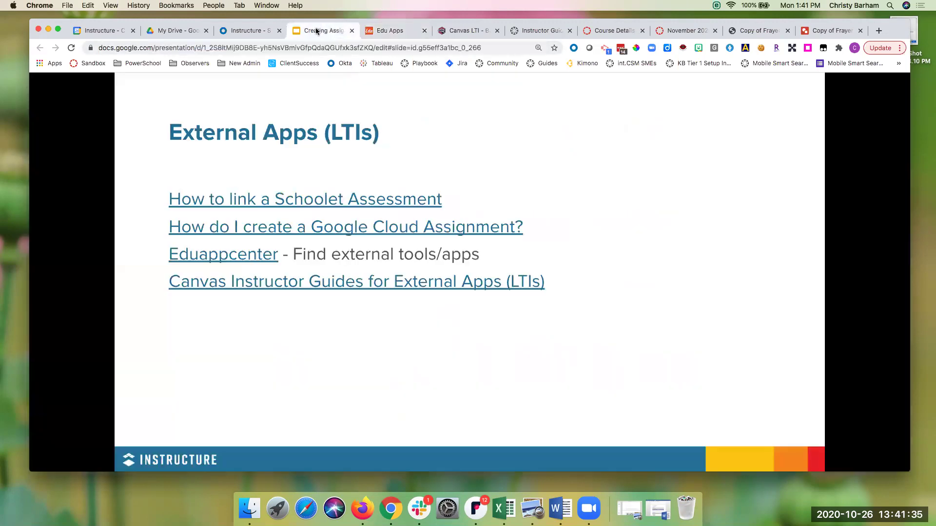
click(280, 286)
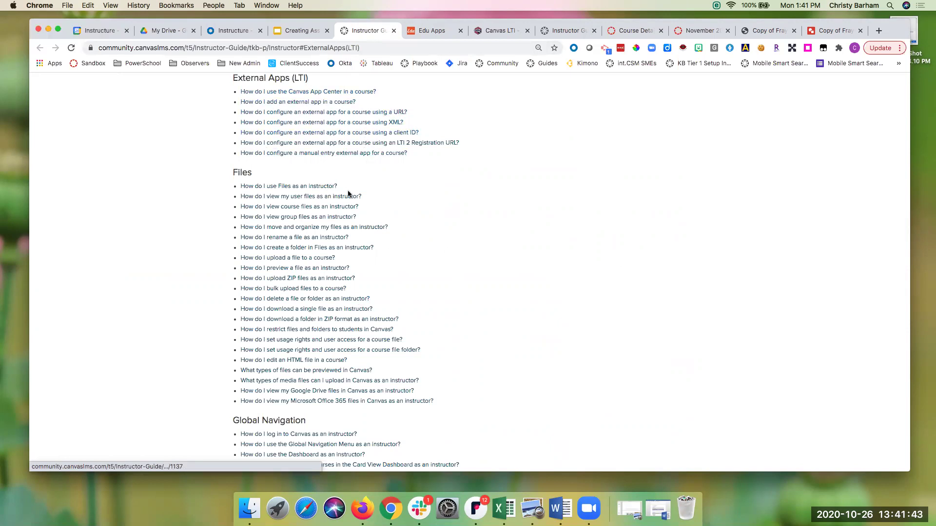
click(299, 32)
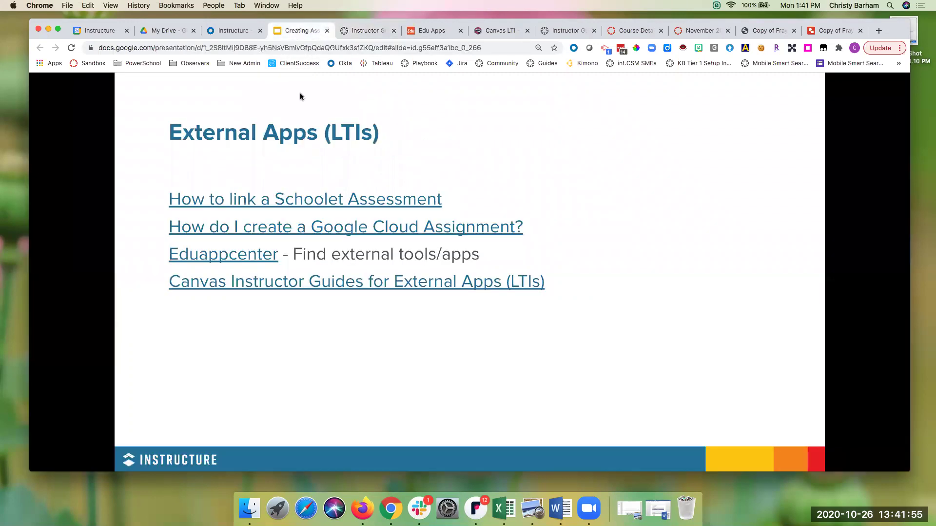
mouse_move(167, 370)
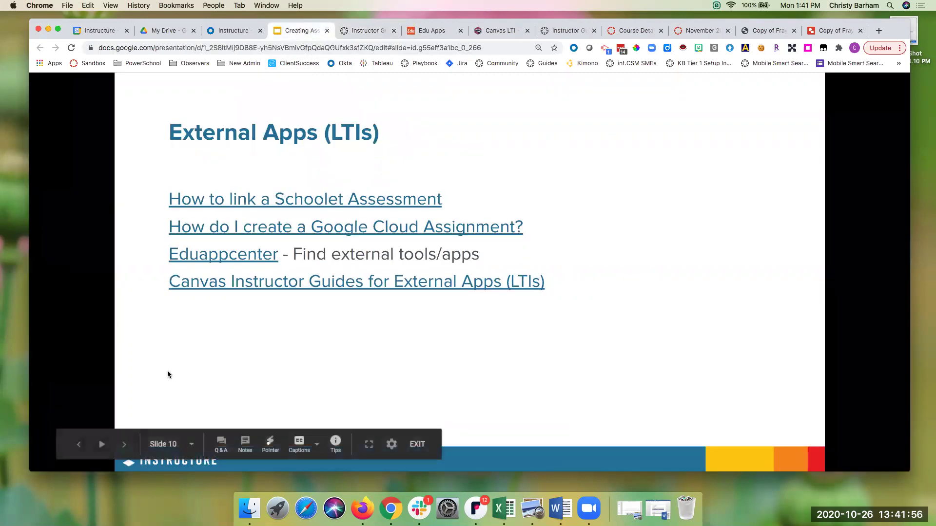
click(126, 444)
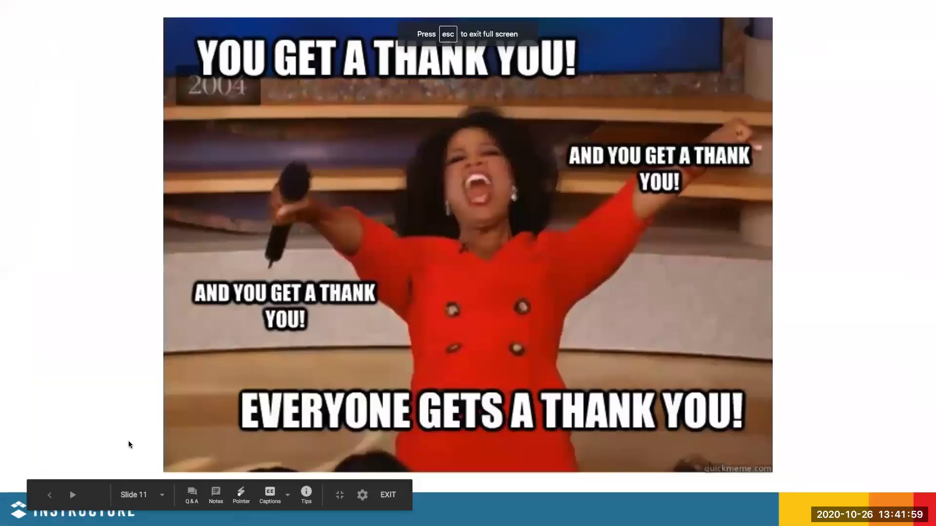